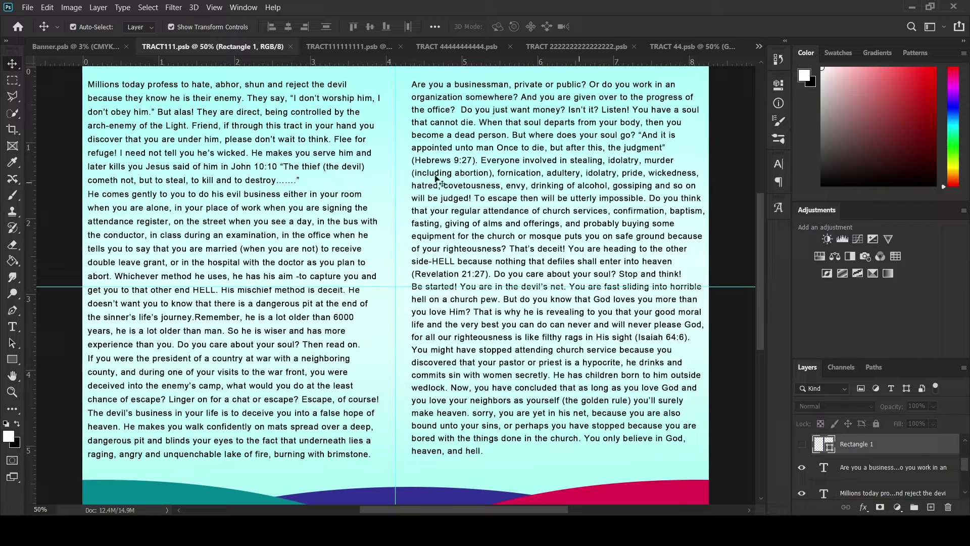
Bring up the TRACT111111111.psb document with 'THE DEVIL'S STRATEGY' cover
{"action": "left_click", "coordinate": [331, 44]}
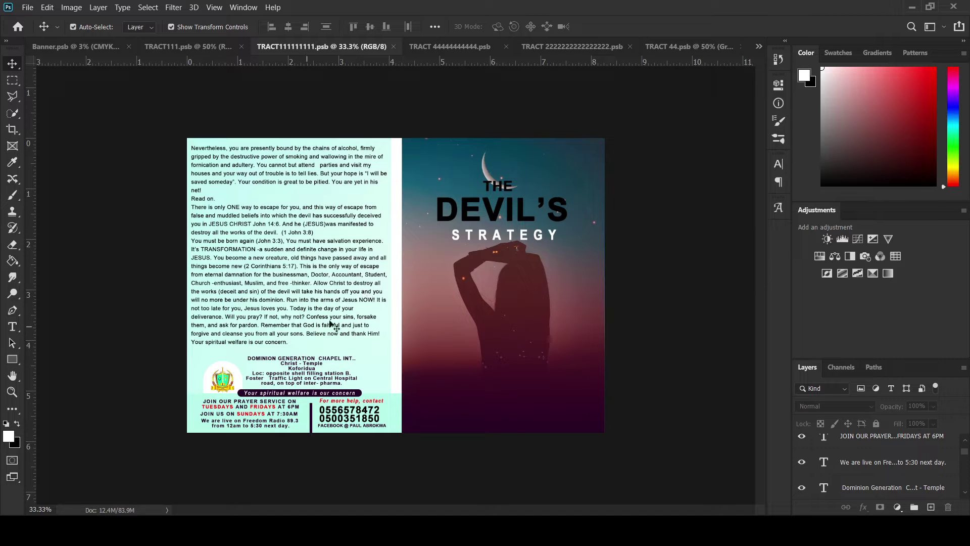
Zoom to 100% and scroll down to the Freedom Radio 89.3 lines at the tract's bottom
{"action": "key", "text": "ctrl+1"}
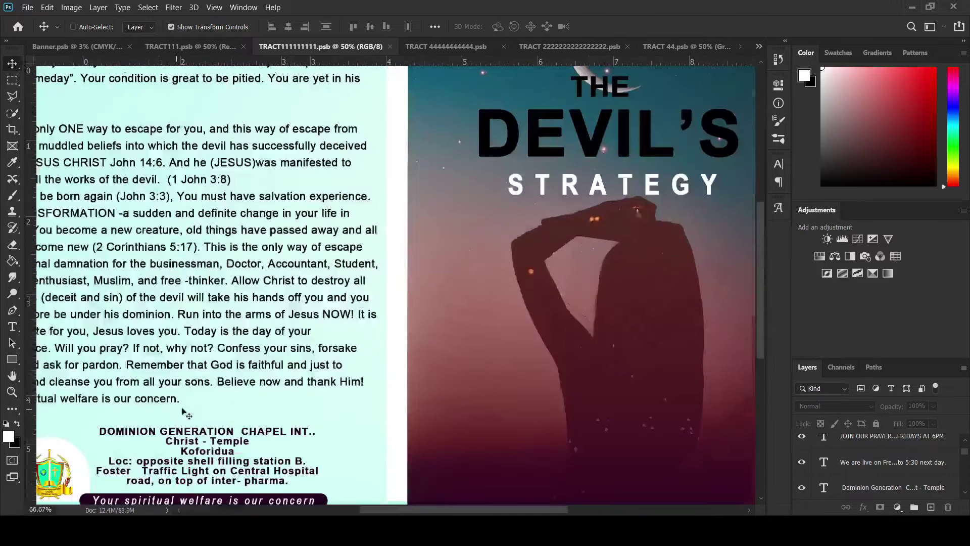
{"action": "left_click_drag", "start_coordinate": [478, 513], "coordinate": [393, 511]}
{"action": "scroll", "coordinate": [548, 389], "scroll_direction": "down", "scroll_amount": 4}
{"action": "scroll", "coordinate": [541, 385], "scroll_direction": "down", "scroll_amount": 2}
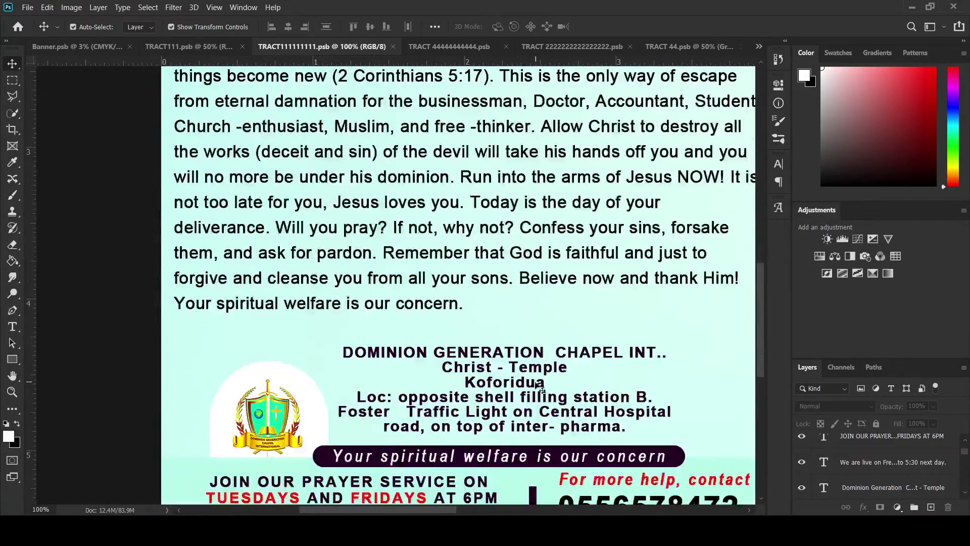
{"action": "scroll", "coordinate": [535, 404], "scroll_direction": "down", "scroll_amount": 3}
{"action": "scroll", "coordinate": [535, 432], "scroll_direction": "down", "scroll_amount": 2}
{"action": "scroll", "coordinate": [535, 432], "scroll_direction": "down", "scroll_amount": 1}
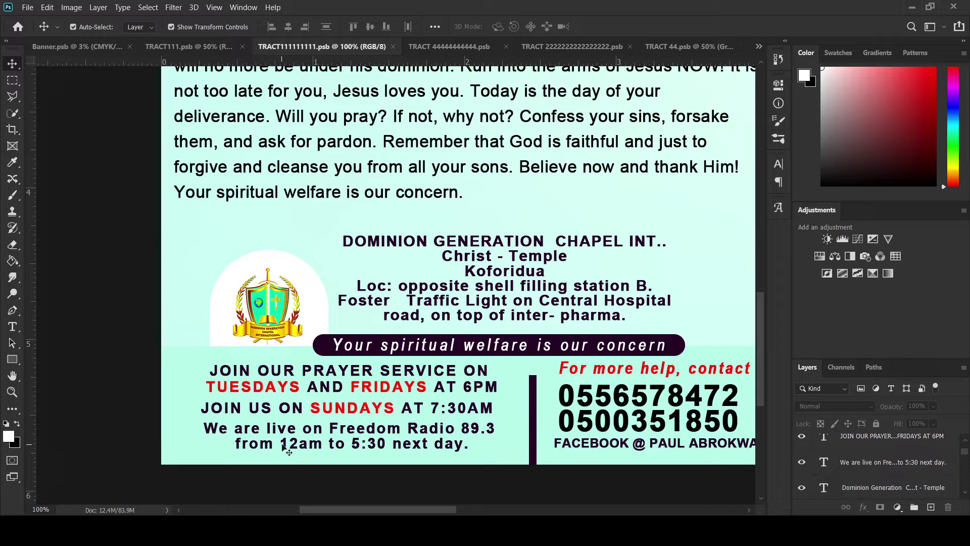
Insert 'on fridays' after 12am in the Devil's Strategy radio line, commit, and save
{"action": "double_click", "coordinate": [279, 443]}
{"action": "left_click", "coordinate": [279, 441]}
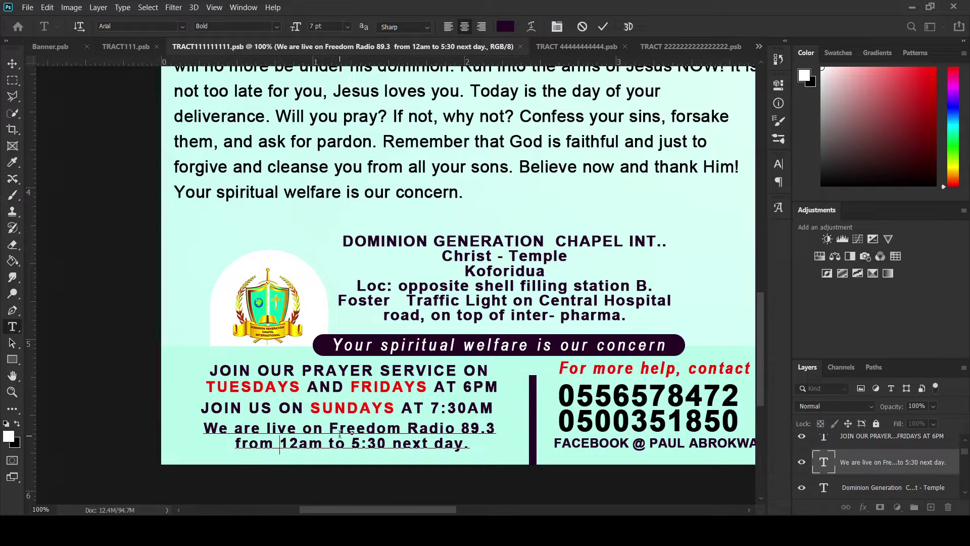
{"action": "left_click", "coordinate": [325, 445]}
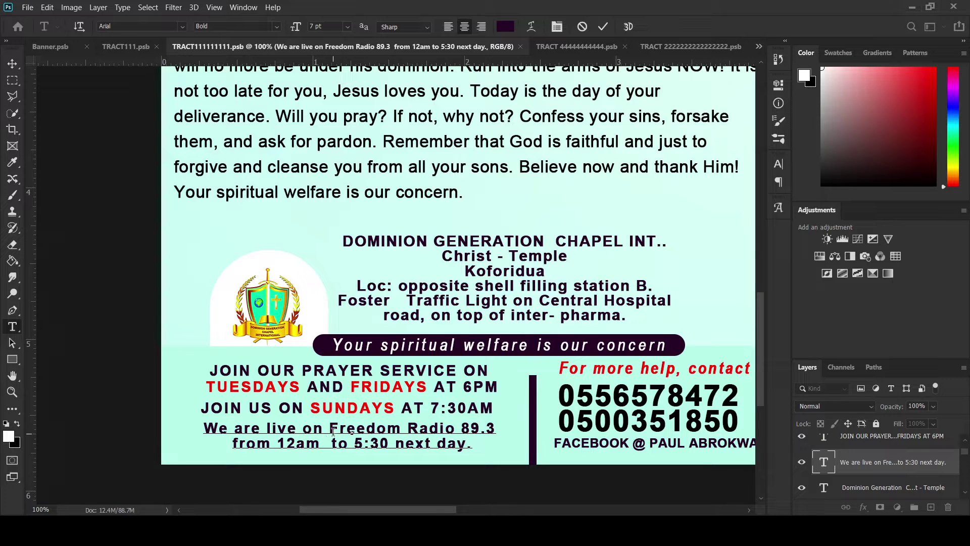
{"action": "type", "text": "on "}
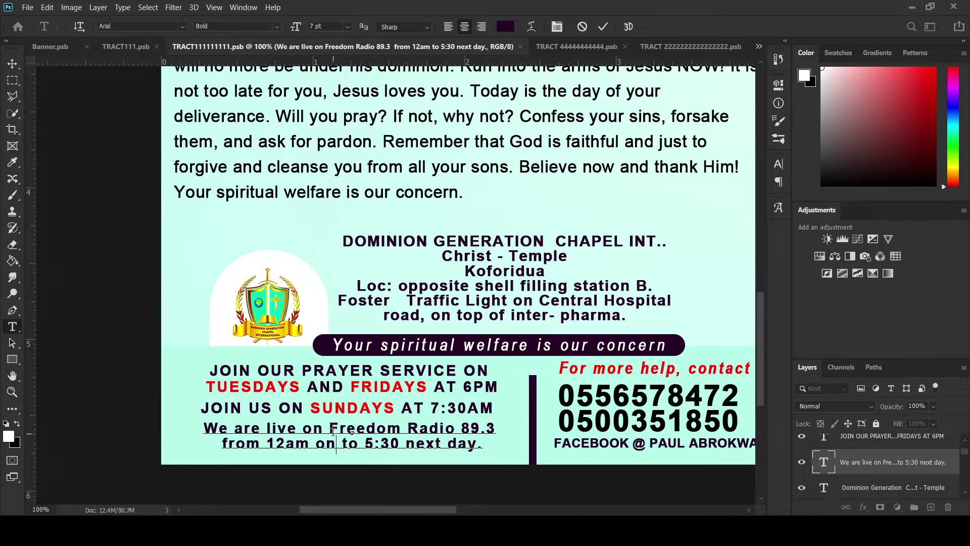
{"action": "type", "text": "fri"}
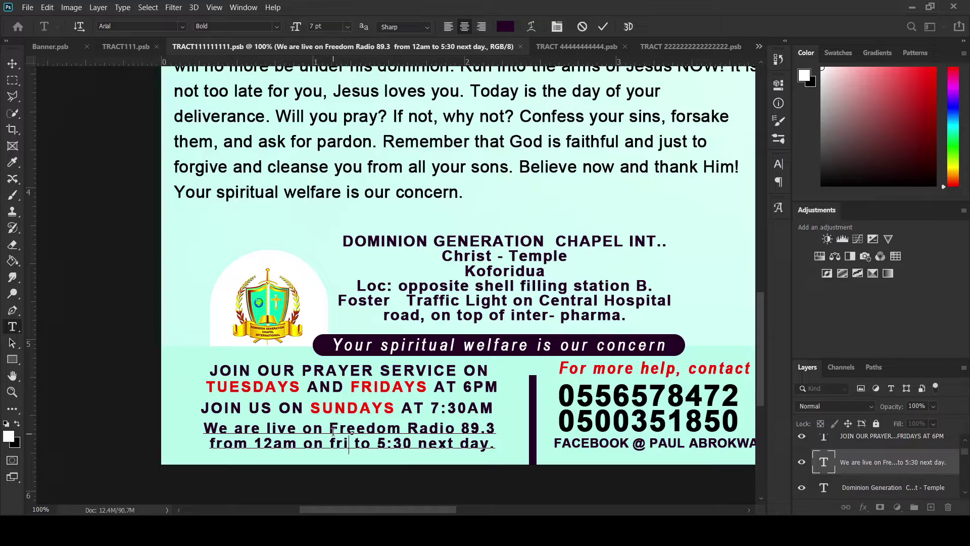
{"action": "type", "text": "days"}
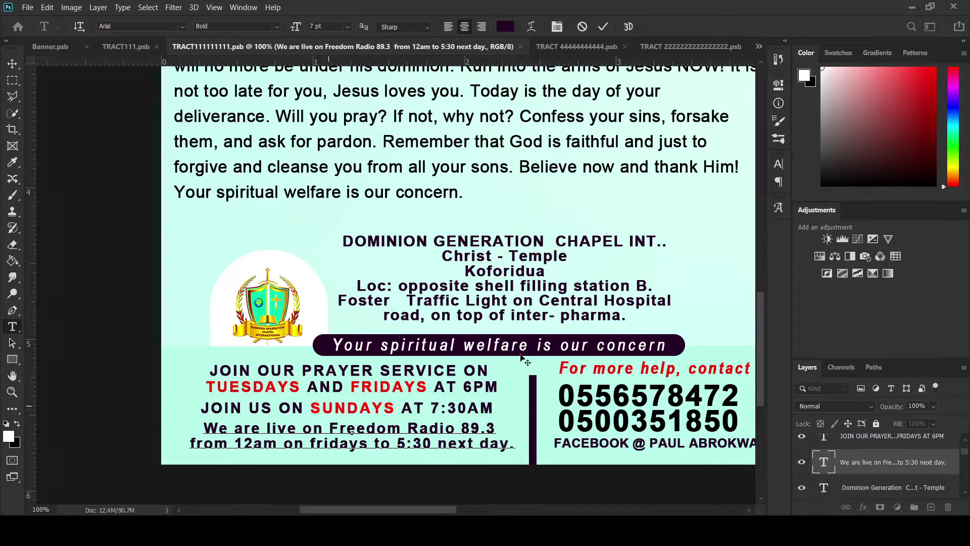
{"action": "left_click", "coordinate": [603, 26]}
{"action": "key", "text": "v"}
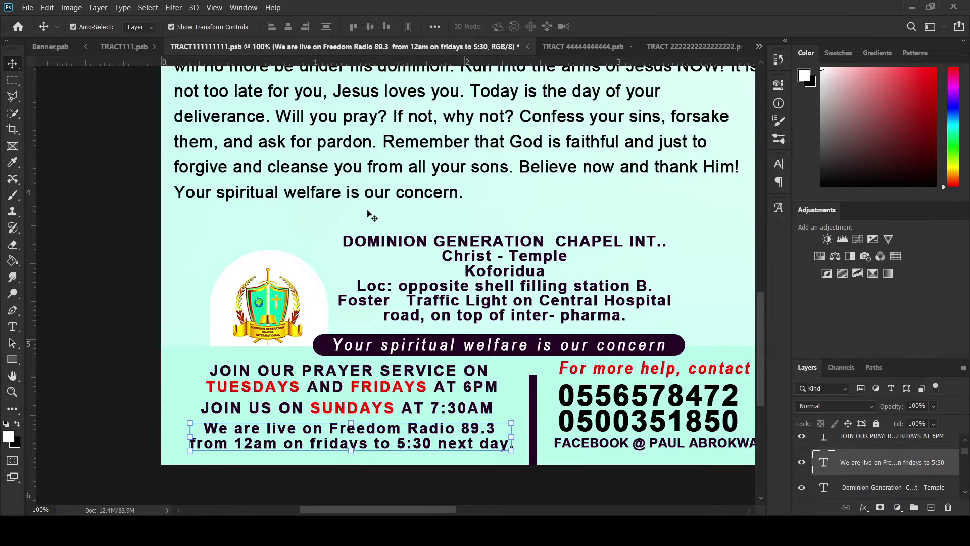
{"action": "key", "text": "ctrl+s"}
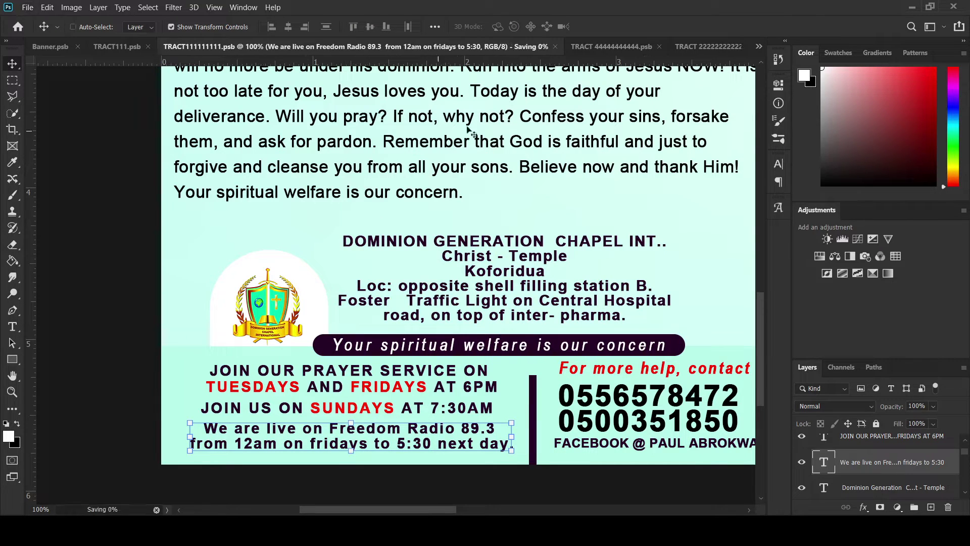
Switch to TRACT 44444444444.psb and zoom in on its 'from 12am to 5:30 next day' line
{"action": "left_click", "coordinate": [623, 46]}
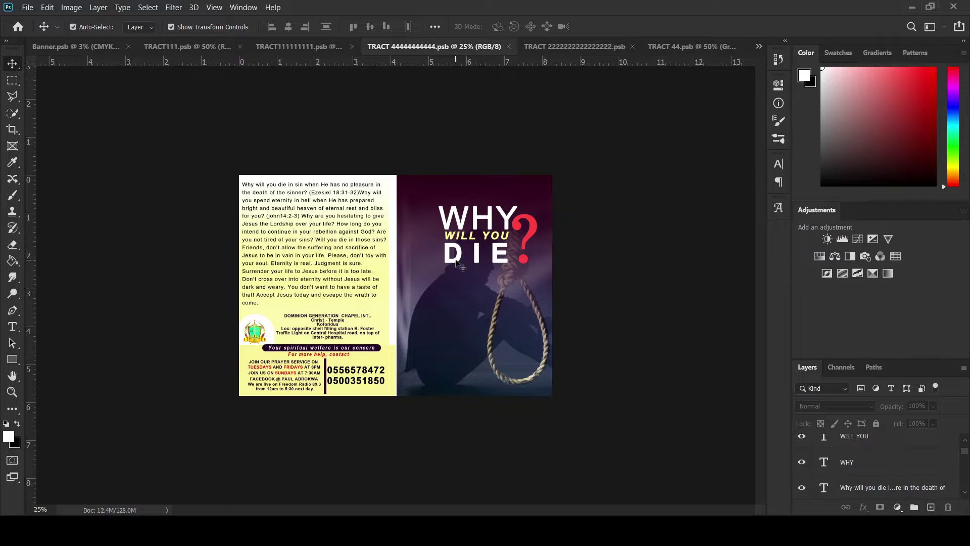
{"action": "key", "text": "ctrl+plus"}
{"action": "key", "text": "ctrl+plus"}
{"action": "key", "text": "ctrl+plus"}
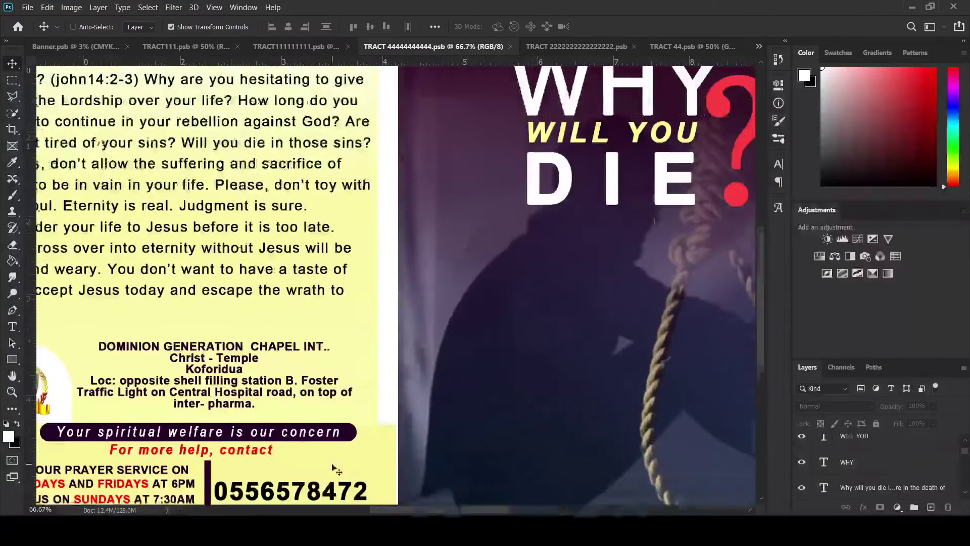
{"action": "scroll", "coordinate": [336, 469], "scroll_direction": "down", "scroll_amount": 1}
{"action": "left_click_drag", "start_coordinate": [509, 512], "coordinate": [458, 513]}
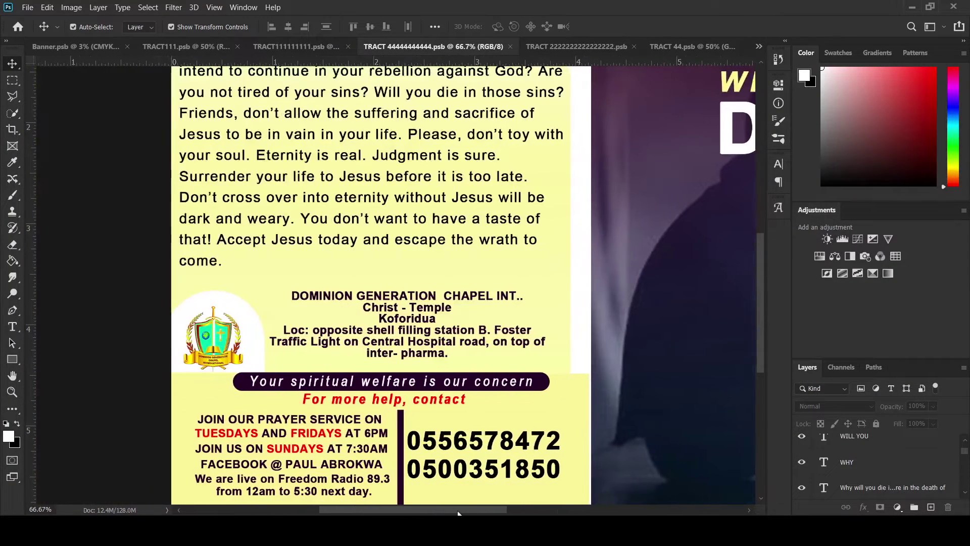
{"action": "key", "text": "ctrl+plus"}
{"action": "key", "text": "ctrl+plus"}
{"action": "key", "text": "ctrl+plus"}
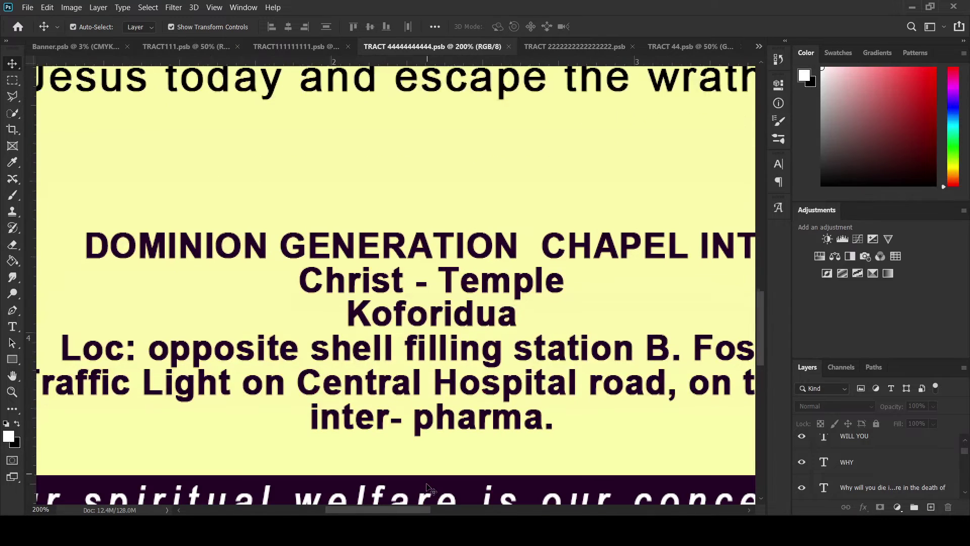
{"action": "scroll", "coordinate": [428, 484], "scroll_direction": "down", "scroll_amount": 3}
{"action": "scroll", "coordinate": [433, 481], "scroll_direction": "down", "scroll_amount": 3}
{"action": "scroll", "coordinate": [487, 459], "scroll_direction": "down", "scroll_amount": 2}
{"action": "scroll", "coordinate": [556, 485], "scroll_direction": "down", "scroll_amount": 1}
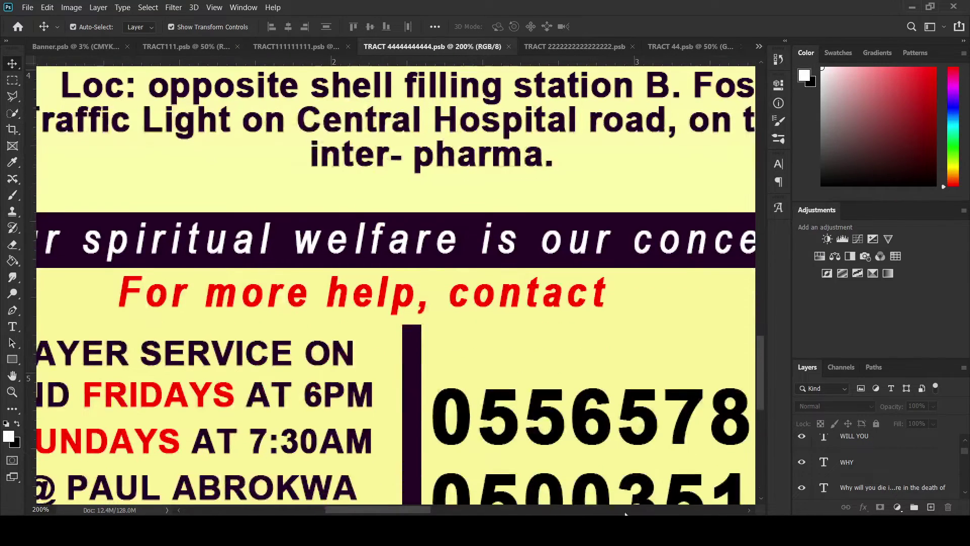
{"action": "scroll", "coordinate": [444, 476], "scroll_direction": "down", "scroll_amount": 2}
{"action": "scroll", "coordinate": [392, 497], "scroll_direction": "down", "scroll_amount": 3}
{"action": "left_click_drag", "start_coordinate": [395, 509], "coordinate": [358, 505]}
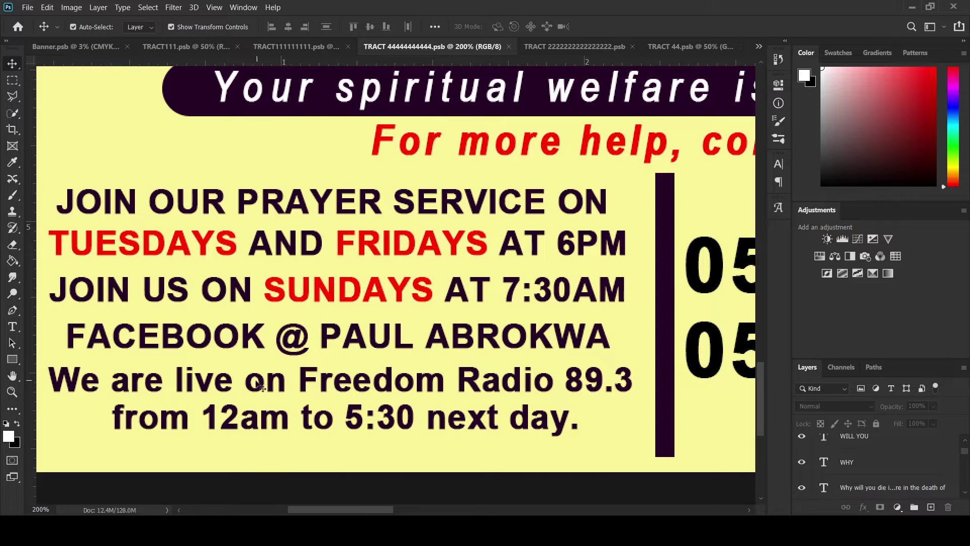
Insert 'on fridays' after 12am in the Why Will You Die tract's radio line
{"action": "double_click", "coordinate": [293, 419]}
{"action": "left_click", "coordinate": [294, 416]}
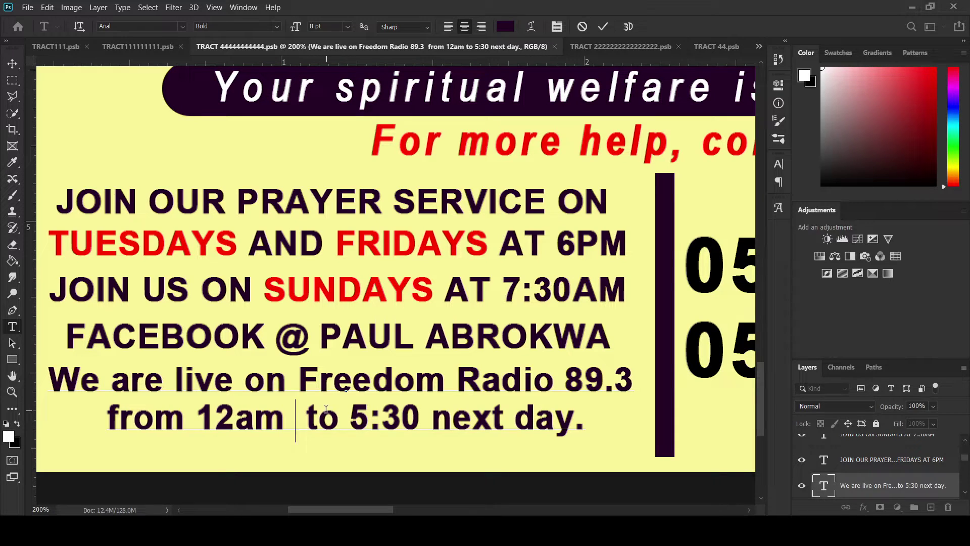
{"action": "type", "text": "on fr"}
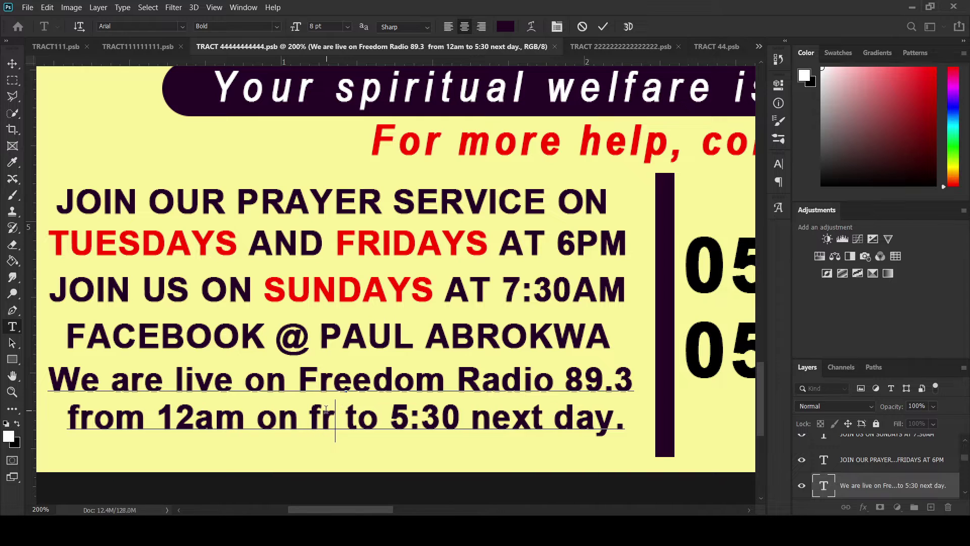
{"action": "type", "text": "ida"}
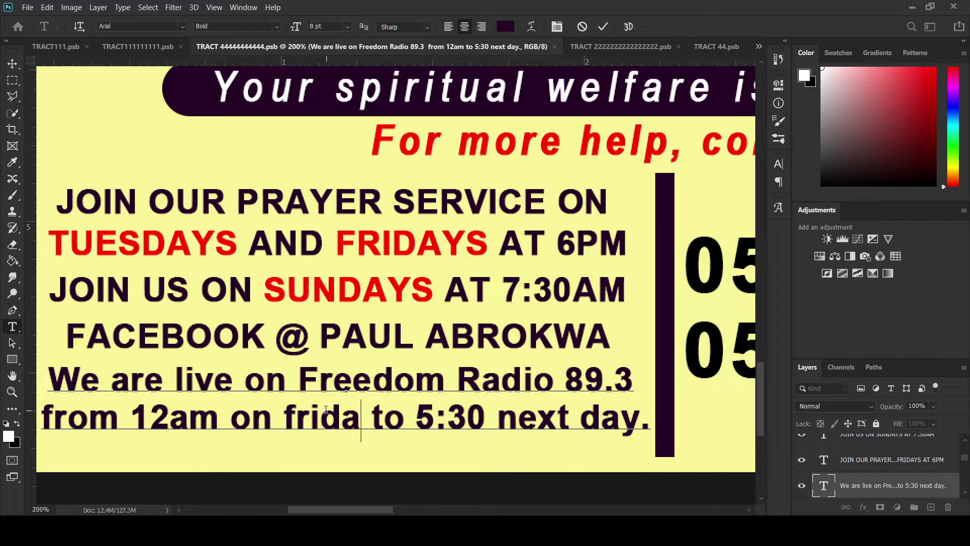
{"action": "type", "text": "ys"}
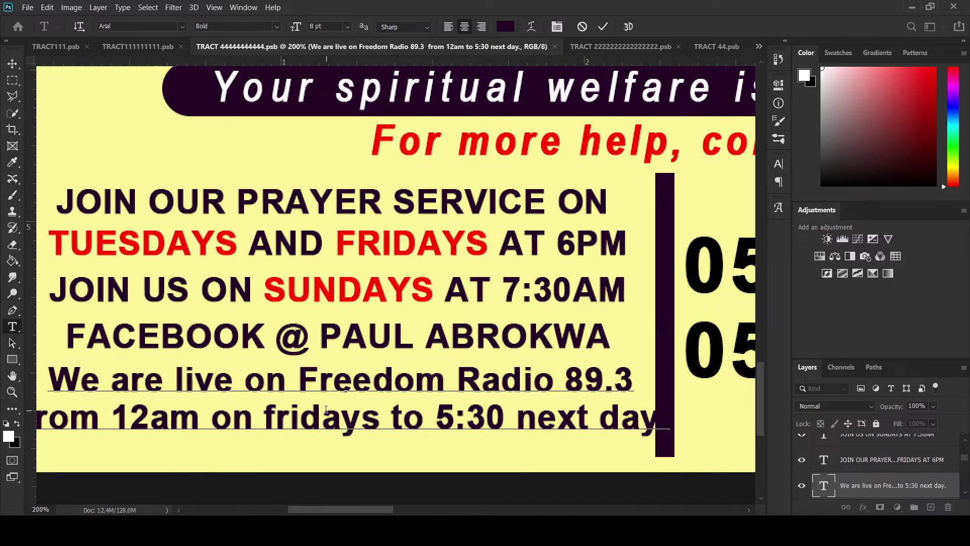
Commit the radio text edit and nudge that text layer left twice
{"action": "left_click", "coordinate": [604, 27]}
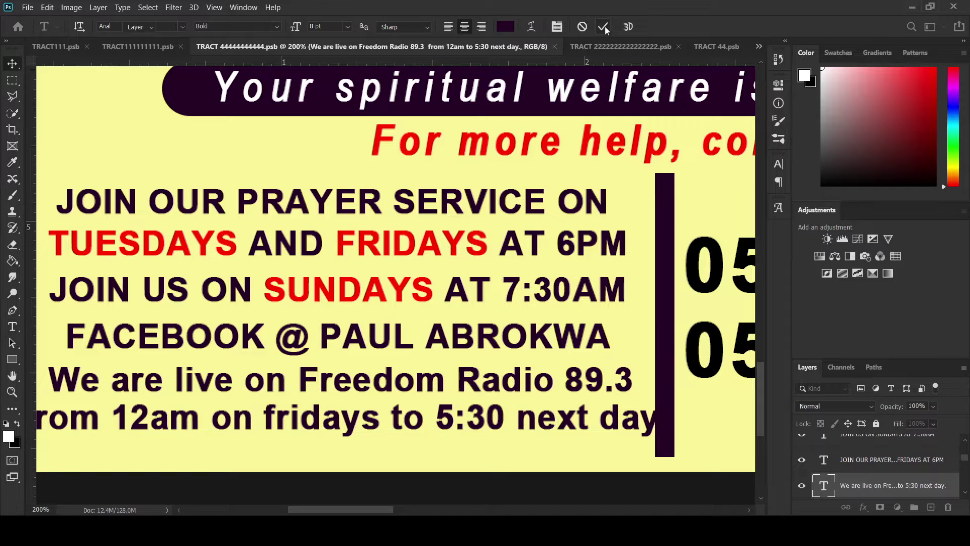
{"action": "key", "text": "v"}
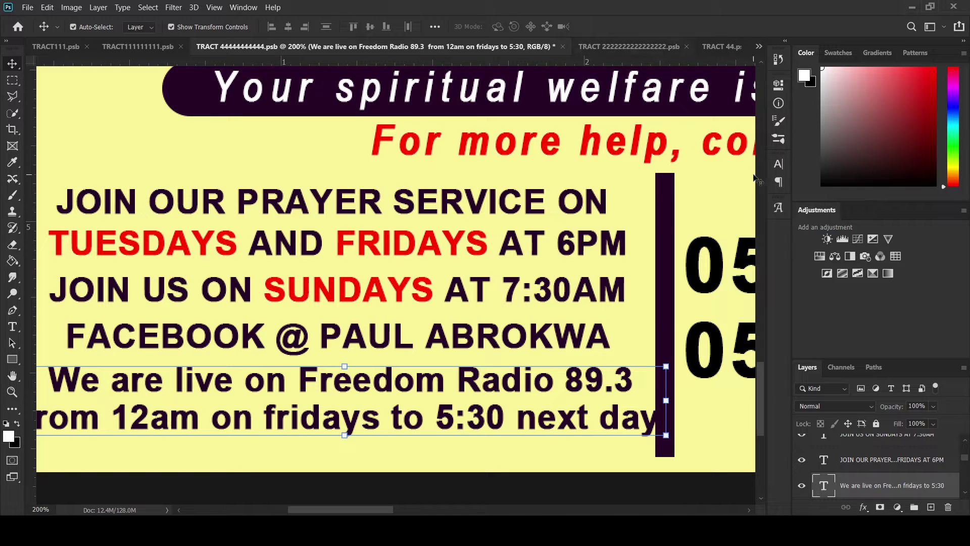
{"action": "key", "text": "Left"}
{"action": "key", "text": "Left"}
{"action": "key", "text": "Left"}
{"action": "key", "text": "Left"}
{"action": "key", "text": "Left"}
{"action": "key", "text": "Left"}
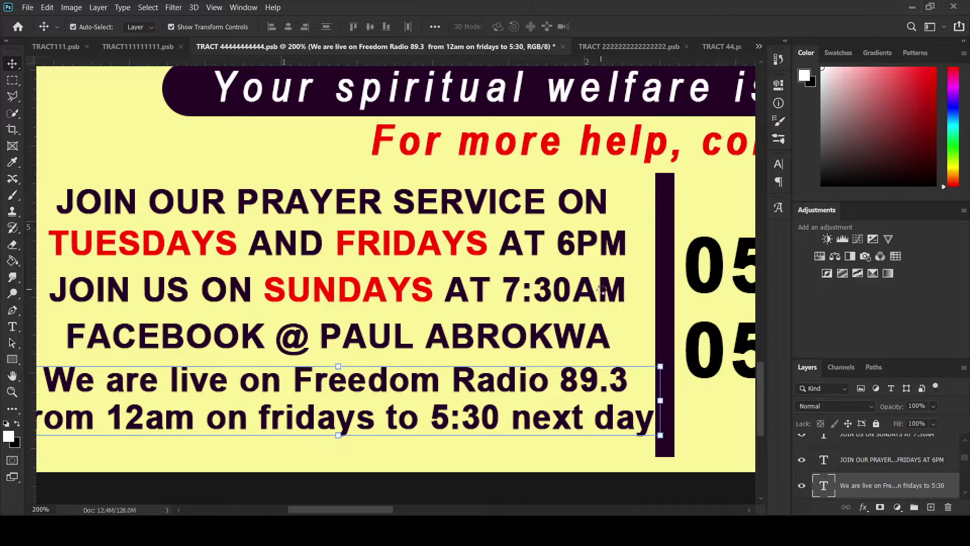
{"action": "key", "text": "Left"}
{"action": "key", "text": "Left"}
{"action": "key", "text": "Left"}
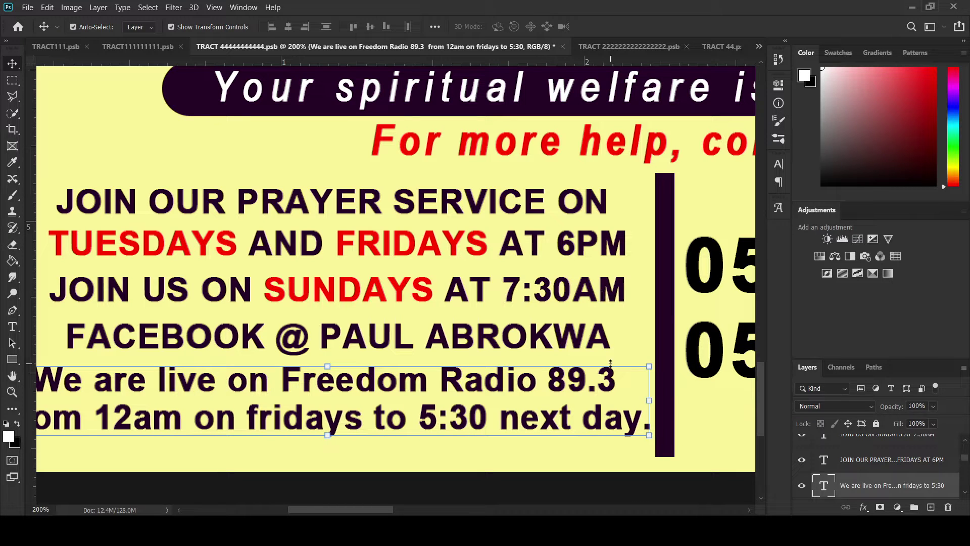
After glancing at the other tract tabs, save the yellow tract and zoom out
{"action": "left_click", "coordinate": [723, 46]}
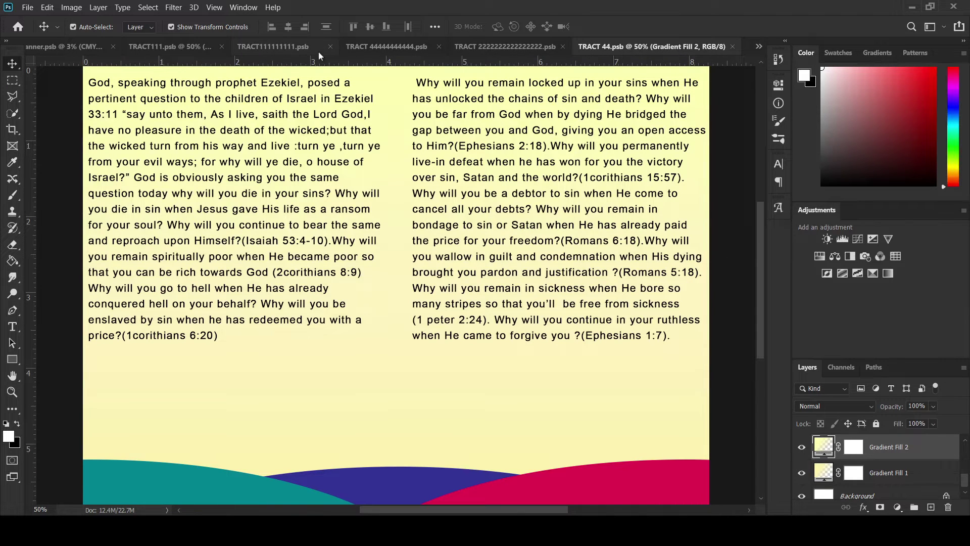
{"action": "left_click", "coordinate": [509, 47]}
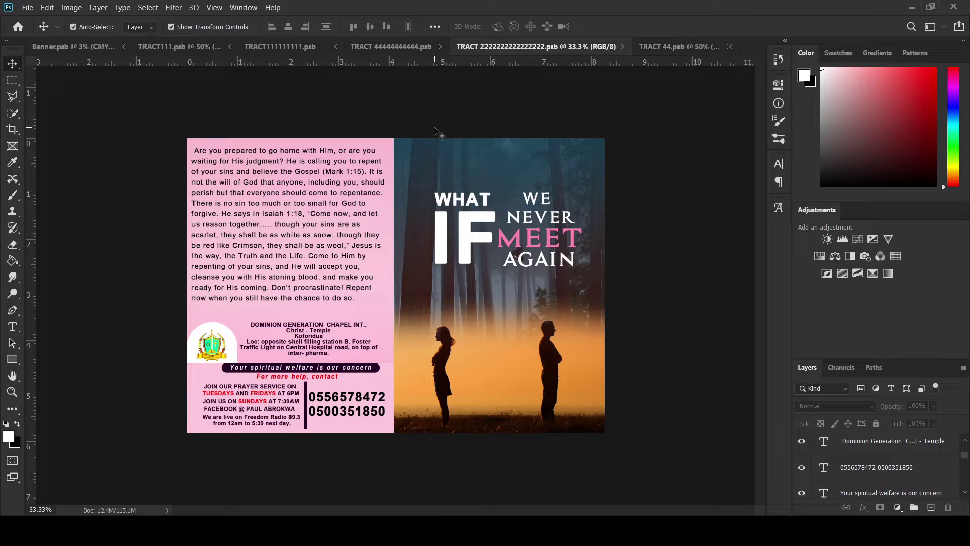
{"action": "left_click", "coordinate": [384, 46]}
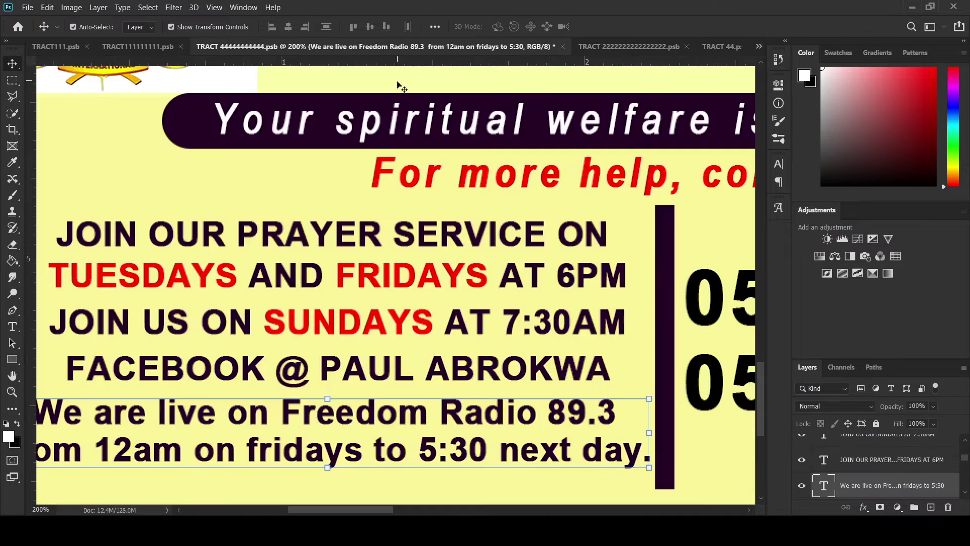
{"action": "key", "text": "ctrl"}
{"action": "key", "text": "ctrl+s"}
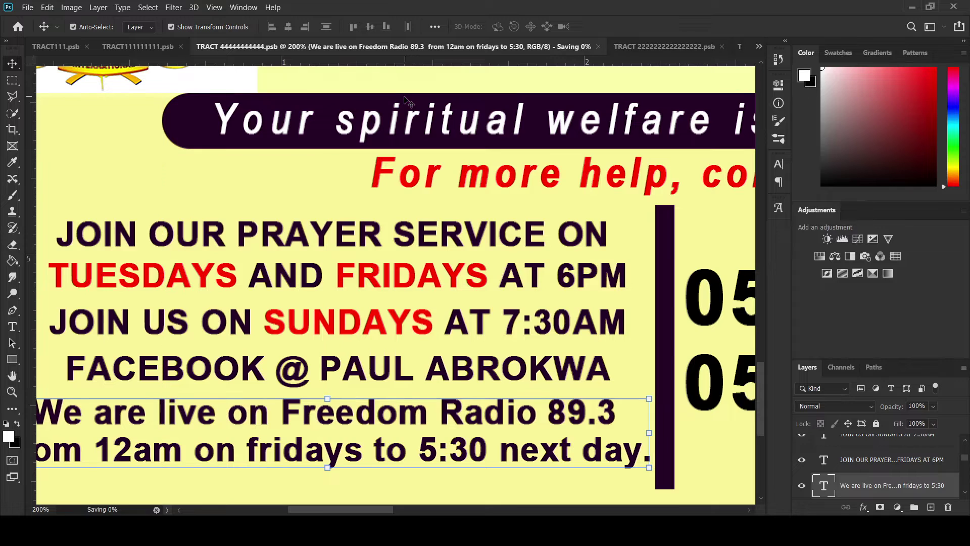
{"action": "key", "text": "ctrl+minus"}
{"action": "key", "text": "ctrl+minus"}
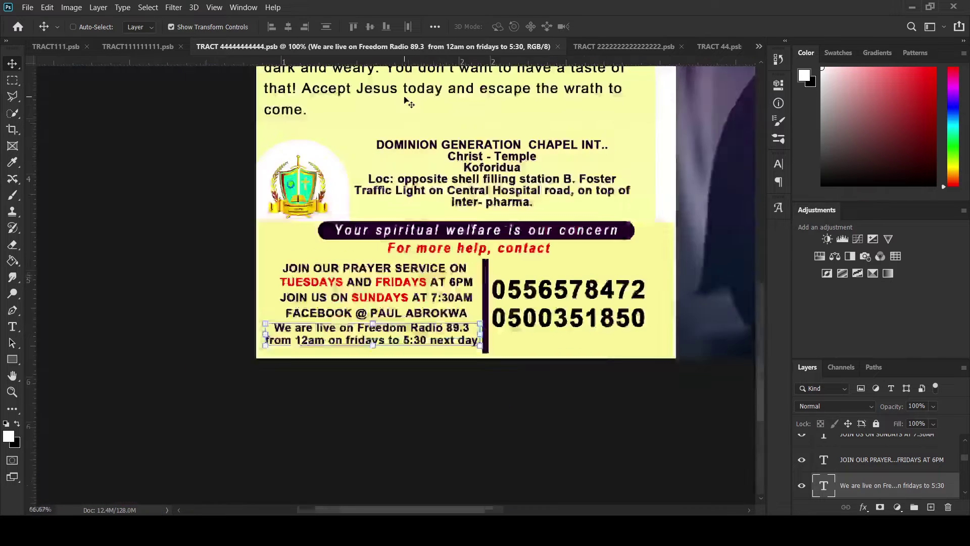
{"action": "key", "text": "ctrl+minus"}
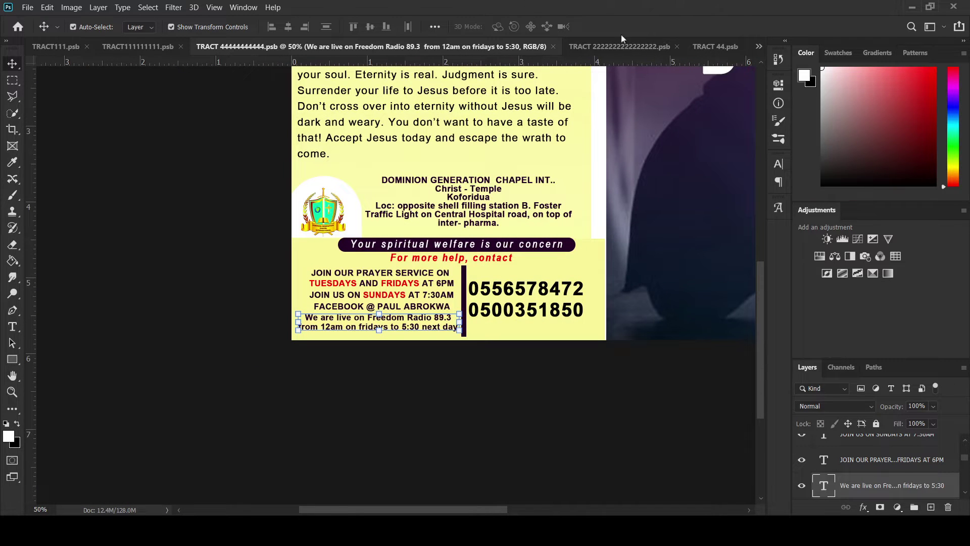
{"action": "left_click", "coordinate": [614, 47]}
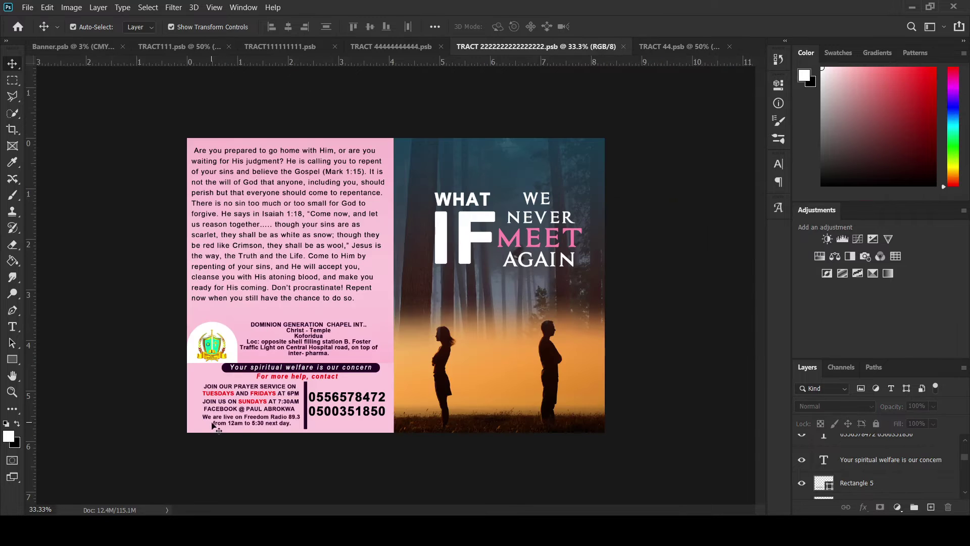
{"action": "key", "text": "ctrl+plus"}
{"action": "key", "text": "ctrl+plus"}
{"action": "key", "text": "ctrl+plus"}
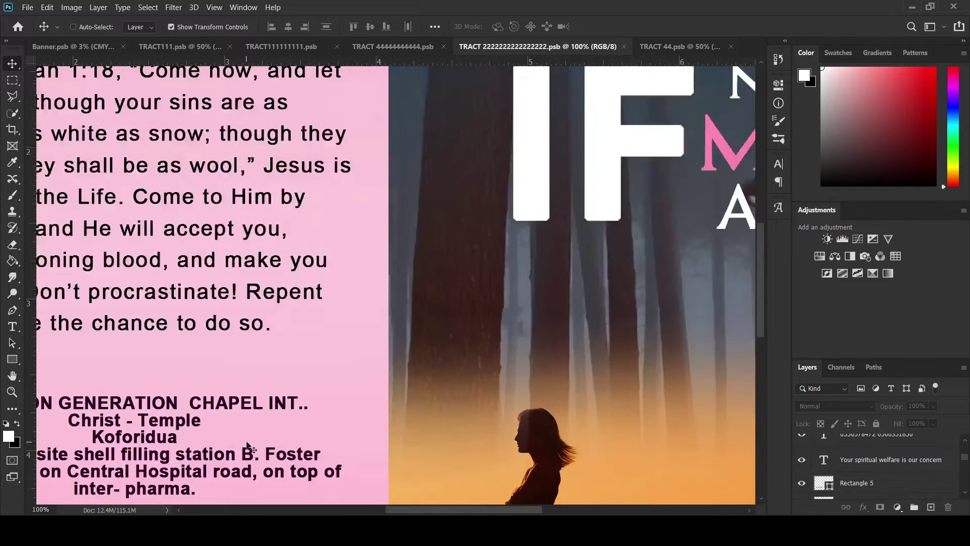
{"action": "key", "text": "ctrl+plus"}
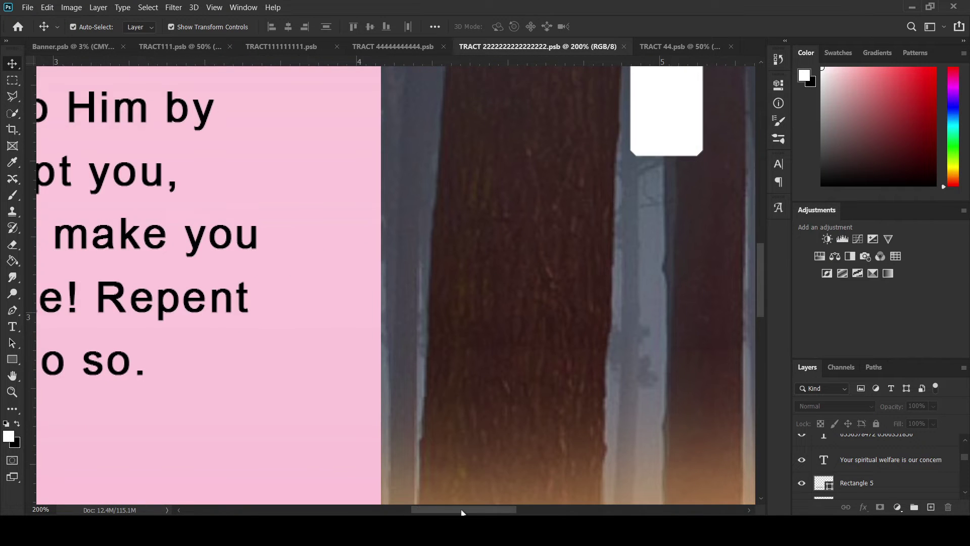
{"action": "left_click_drag", "start_coordinate": [461, 510], "coordinate": [349, 510]}
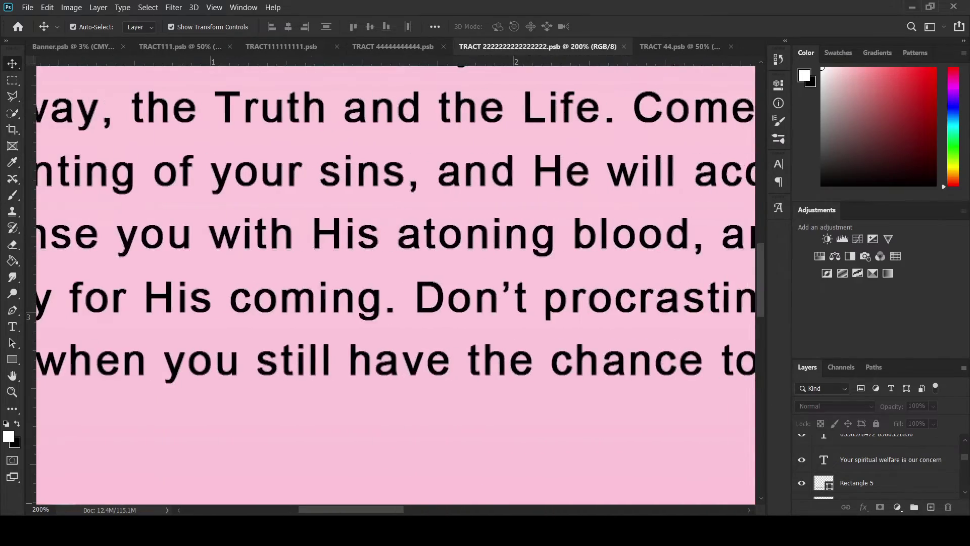
{"action": "scroll", "coordinate": [405, 457], "scroll_direction": "down", "scroll_amount": 2}
{"action": "scroll", "coordinate": [405, 457], "scroll_direction": "down", "scroll_amount": 1}
{"action": "scroll", "coordinate": [407, 457], "scroll_direction": "down", "scroll_amount": 4}
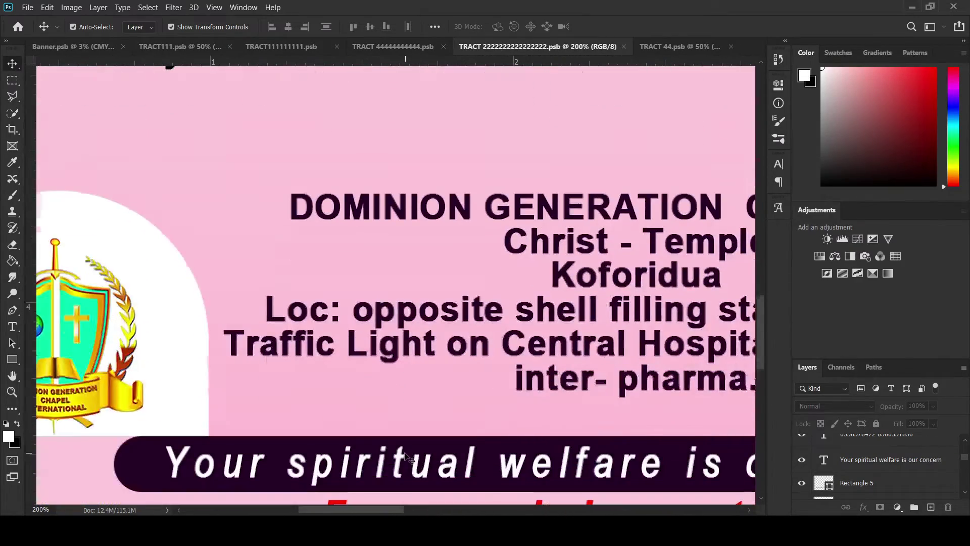
{"action": "scroll", "coordinate": [407, 457], "scroll_direction": "down", "scroll_amount": 1}
{"action": "scroll", "coordinate": [404, 465], "scroll_direction": "down", "scroll_amount": 2}
{"action": "scroll", "coordinate": [394, 480], "scroll_direction": "down", "scroll_amount": 3}
{"action": "scroll", "coordinate": [386, 498], "scroll_direction": "down", "scroll_amount": 1}
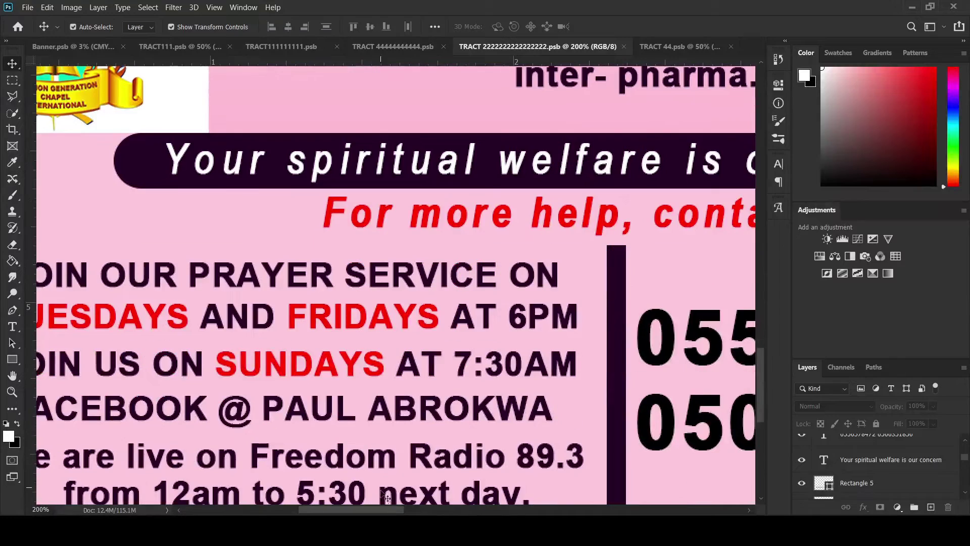
{"action": "scroll", "coordinate": [384, 479], "scroll_direction": "down", "scroll_amount": 1}
{"action": "scroll", "coordinate": [394, 475], "scroll_direction": "down", "scroll_amount": 1}
{"action": "scroll", "coordinate": [386, 500], "scroll_direction": "down", "scroll_amount": 1}
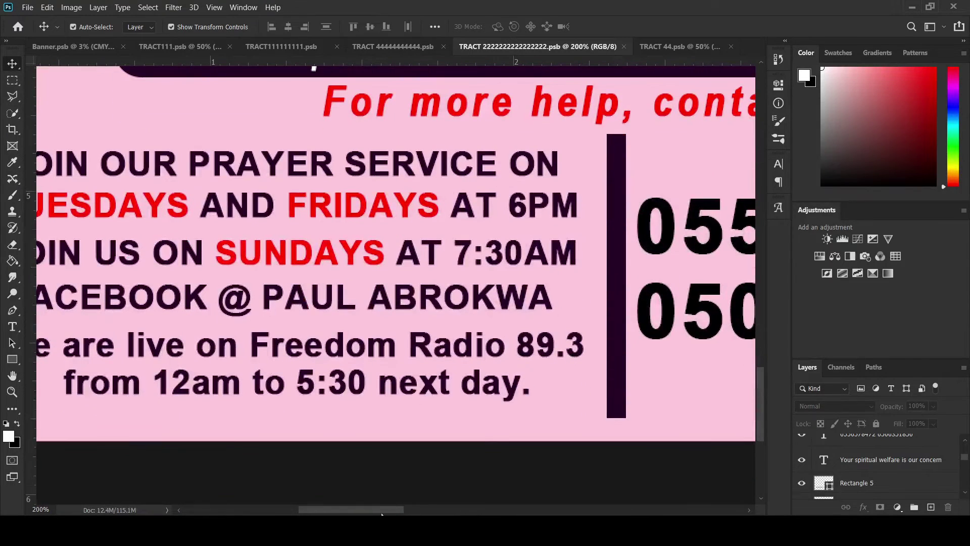
{"action": "scroll", "coordinate": [379, 510], "scroll_direction": "left", "scroll_amount": 2}
{"action": "scroll", "coordinate": [378, 510], "scroll_direction": "left", "scroll_amount": 2}
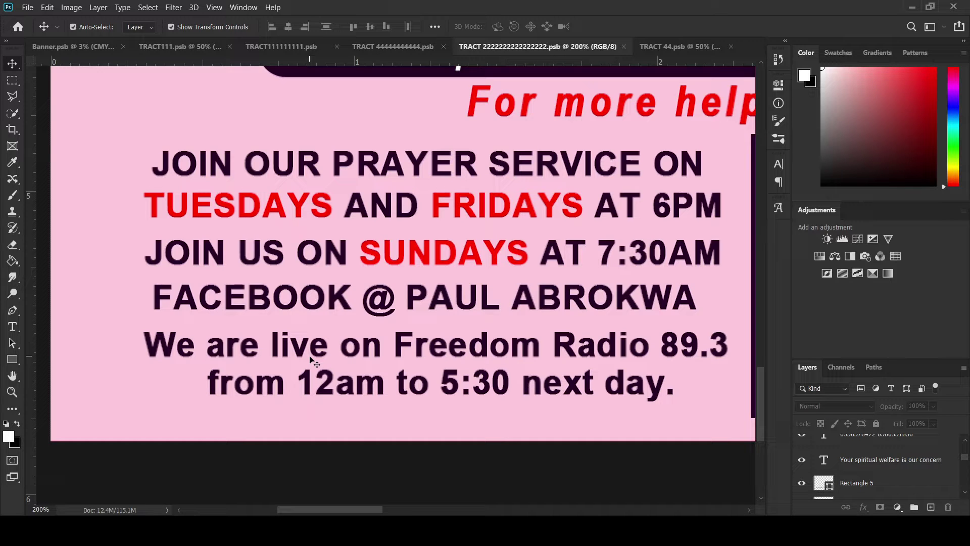
Add 'on fridays' after 12am in the What If tract's radio line and commit it
{"action": "double_click", "coordinate": [383, 391]}
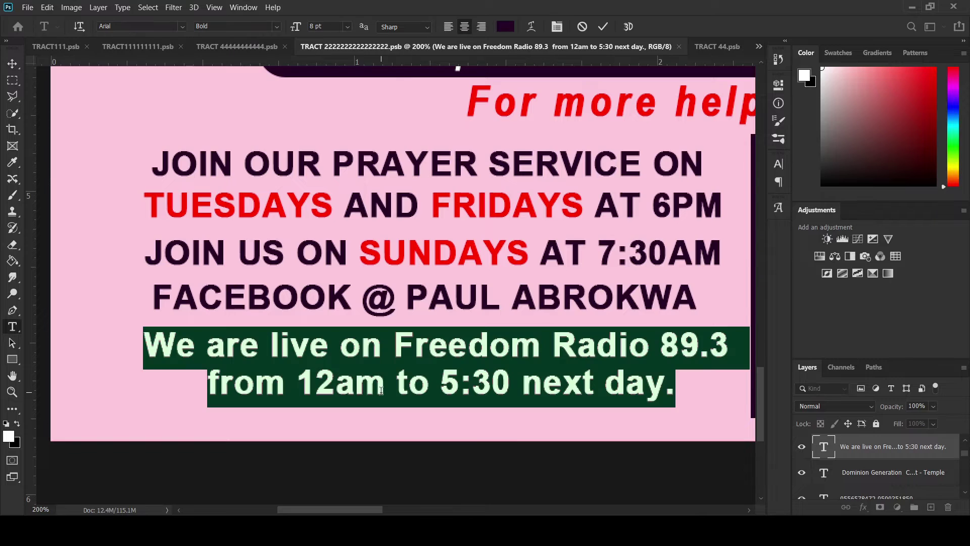
{"action": "left_click", "coordinate": [386, 384]}
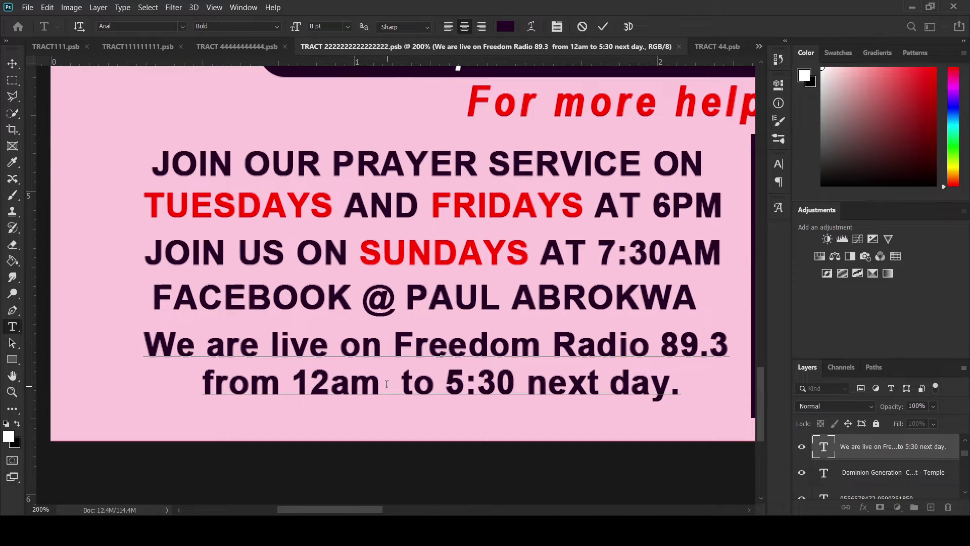
{"action": "type", "text": "on f"}
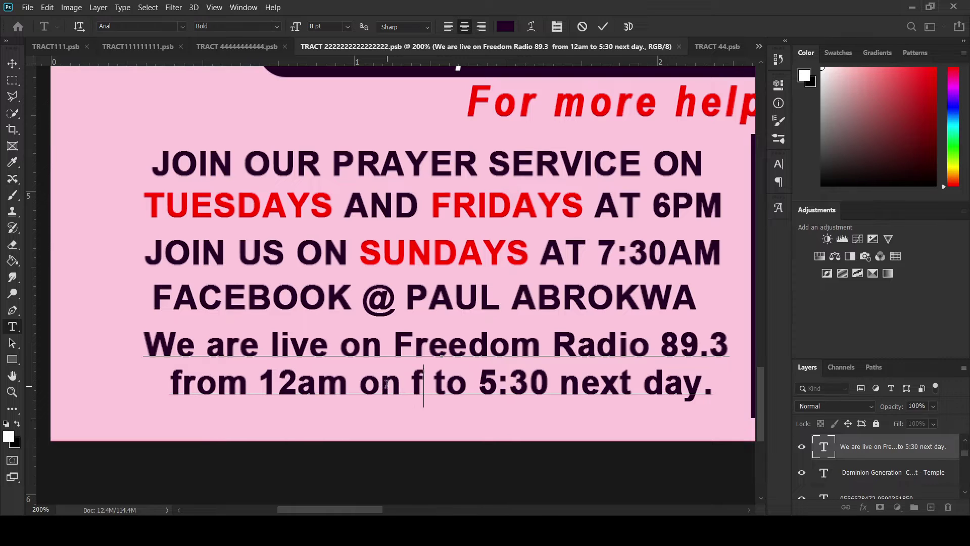
{"action": "type", "text": "riday"}
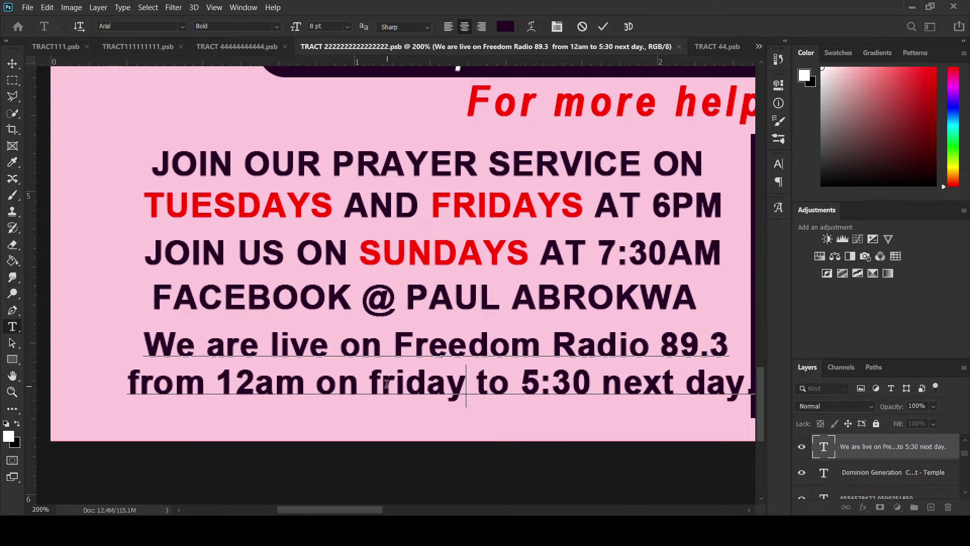
{"action": "type", "text": "s"}
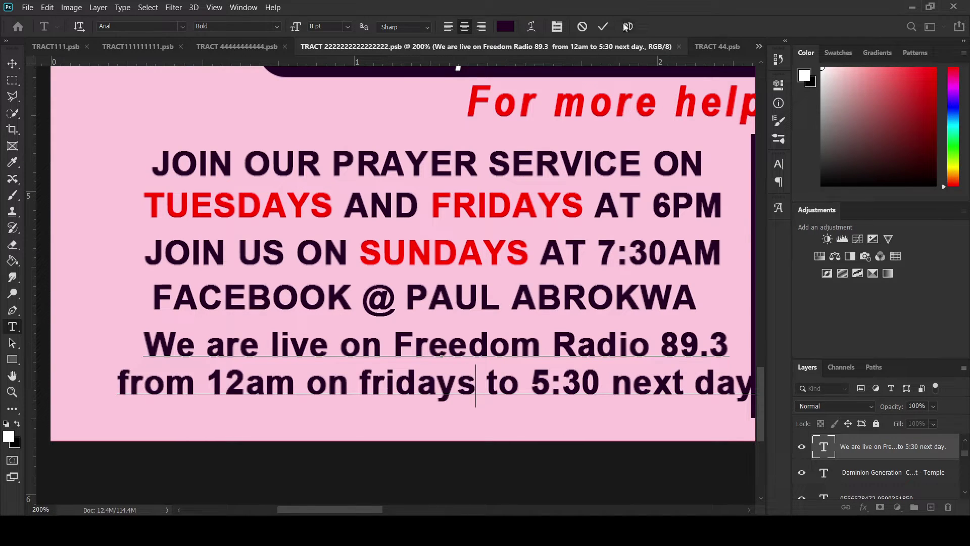
{"action": "left_click", "coordinate": [604, 27]}
{"action": "key", "text": "v"}
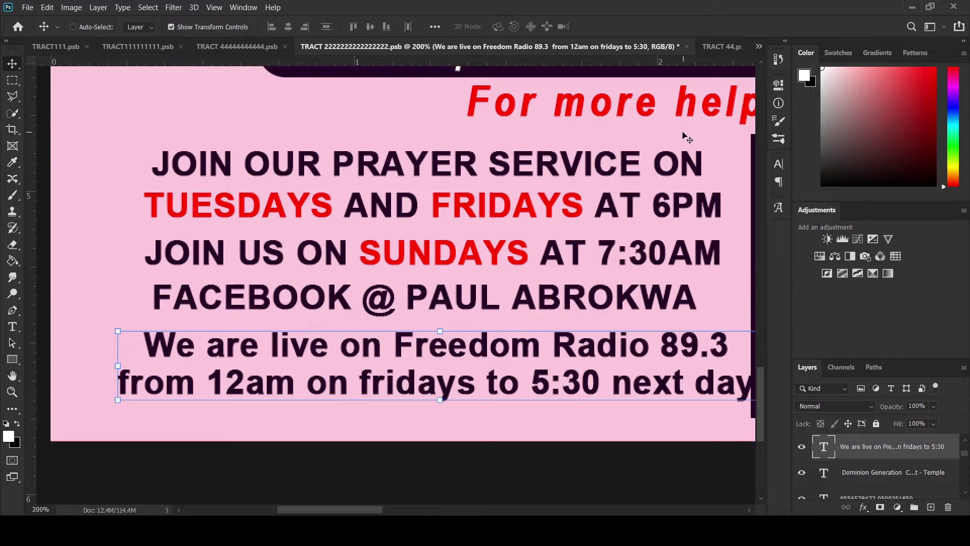
Zoom out to the whole What If tract and save it
{"action": "key", "text": "ctrl+minus"}
{"action": "key", "text": "ctrl+minus"}
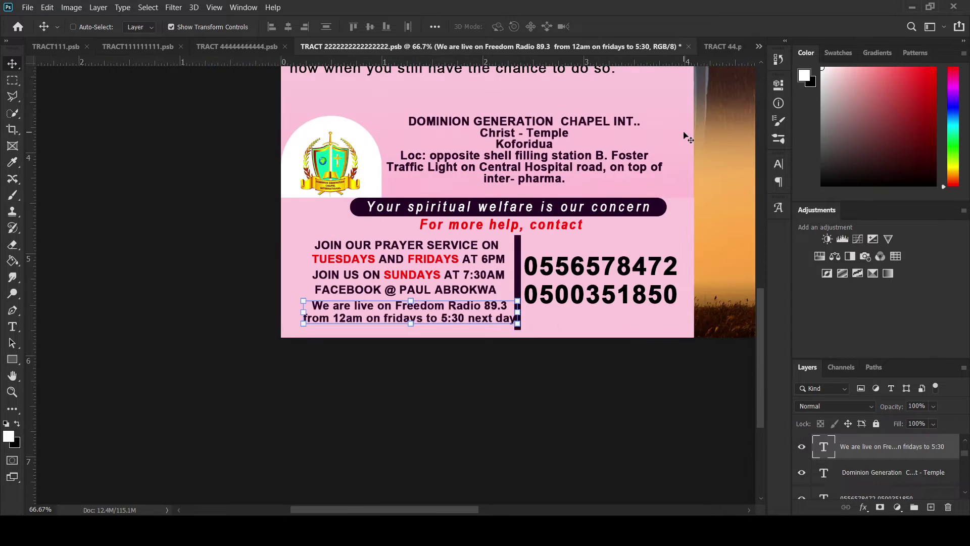
{"action": "key", "text": "ctrl+minus"}
{"action": "key", "text": "ctrl+minus"}
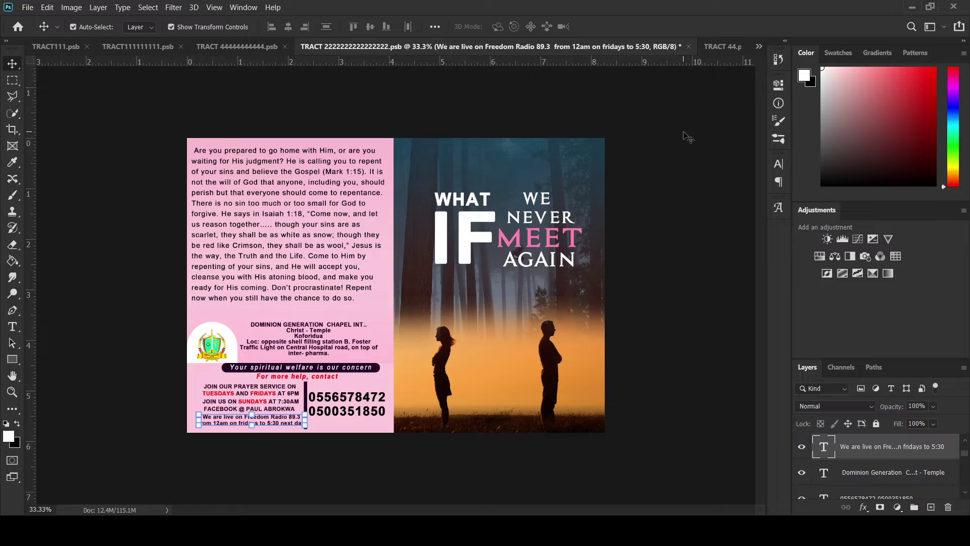
{"action": "key", "text": "ctrl+s"}
{"action": "key", "text": "ctrl+shift+e"}
{"action": "key", "text": "h"}
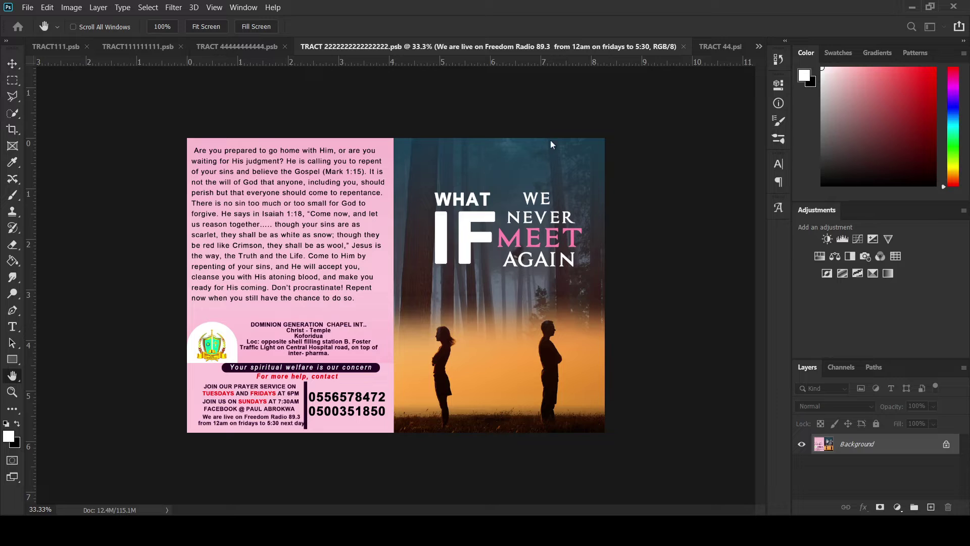
{"action": "key", "text": "v"}
{"action": "key", "text": "ctrl+z"}
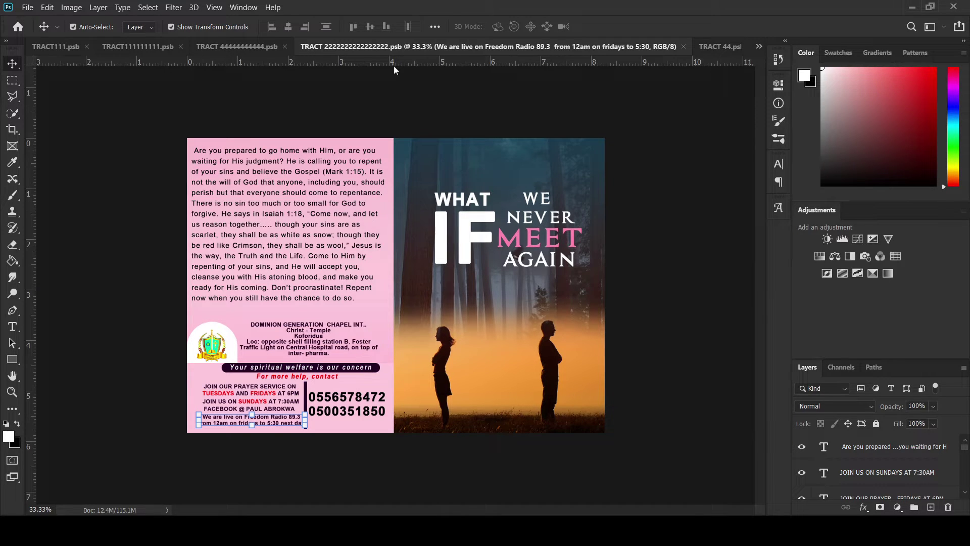
Switch to the Why Will You Die tract, merge layers, save, then undo the merge
{"action": "left_click", "coordinate": [224, 50]}
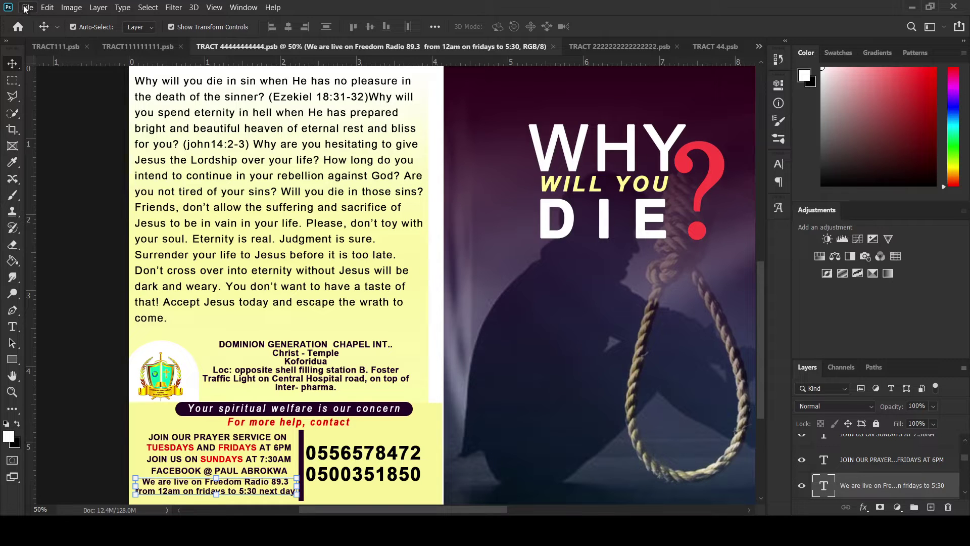
{"action": "left_click", "coordinate": [96, 129]}
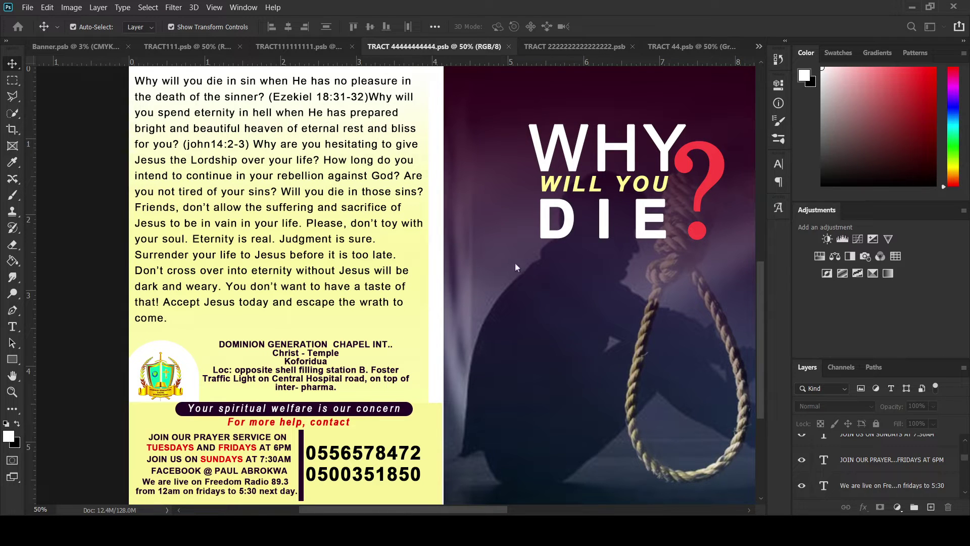
{"action": "key", "text": "ctrl+shift+e"}
{"action": "key", "text": "h"}
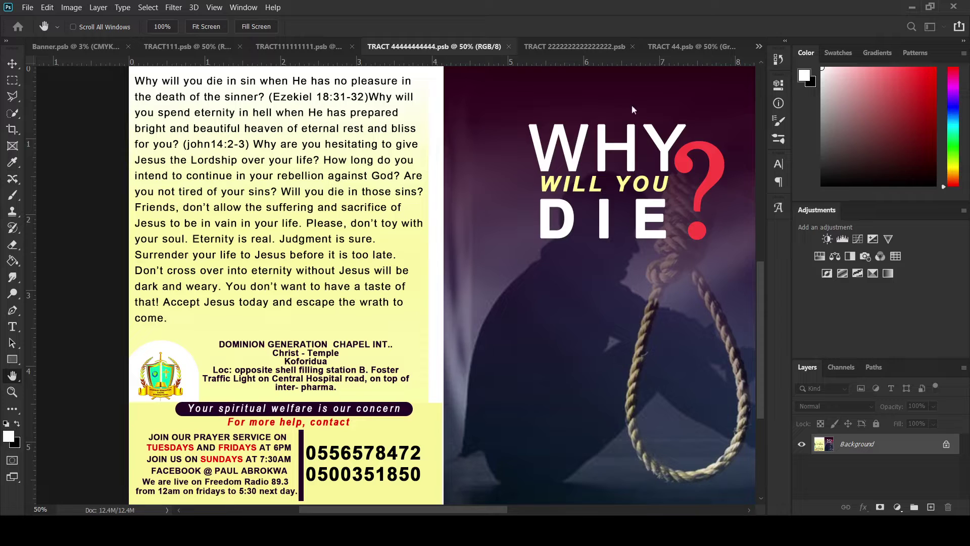
{"action": "key", "text": "v"}
{"action": "key", "text": "ctrl+s"}
{"action": "key", "text": "ctrl+z"}
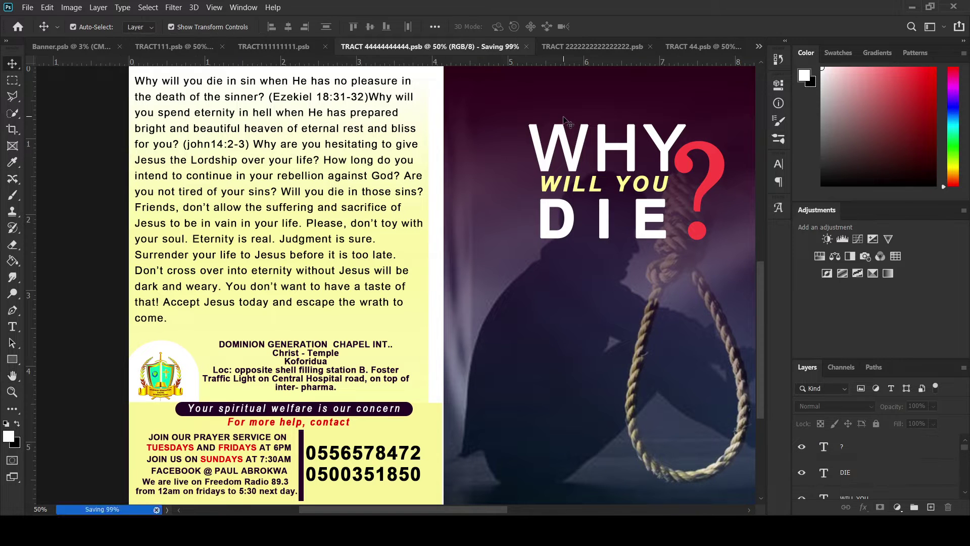
Switch to the Devil's Strategy tract, merge its layers, then undo the merge
{"action": "left_click", "coordinate": [277, 47]}
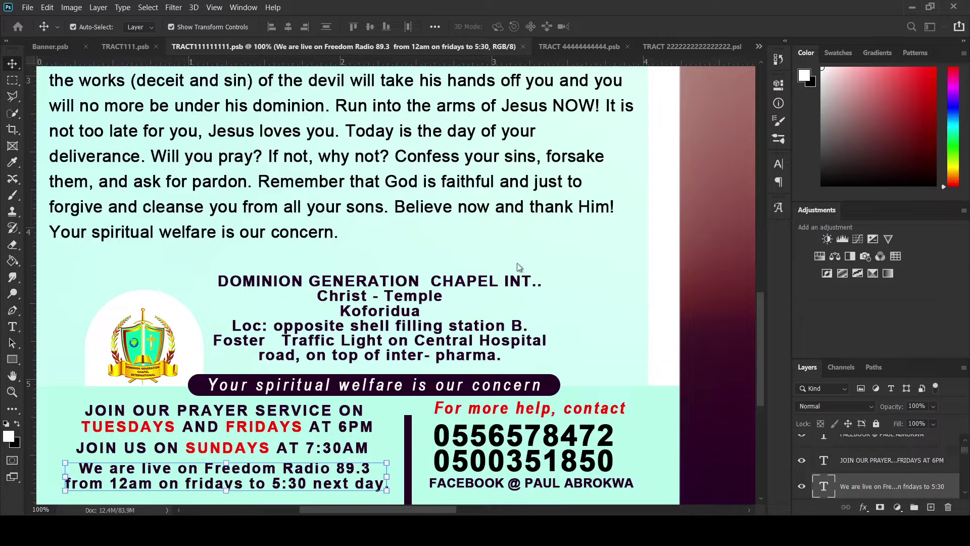
{"action": "key", "text": "ctrl+shift+e"}
{"action": "key", "text": "h"}
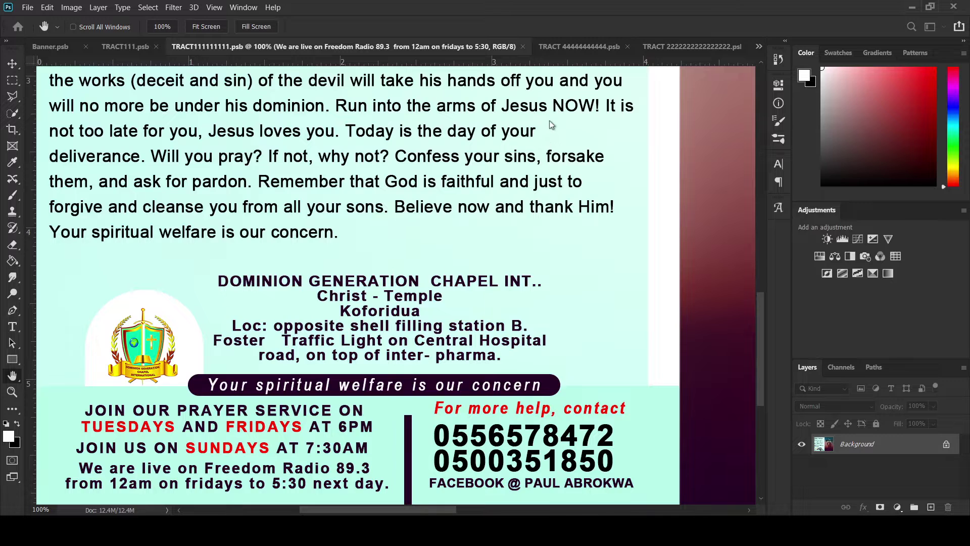
{"action": "key", "text": "v"}
{"action": "key", "text": "ctrl+z"}
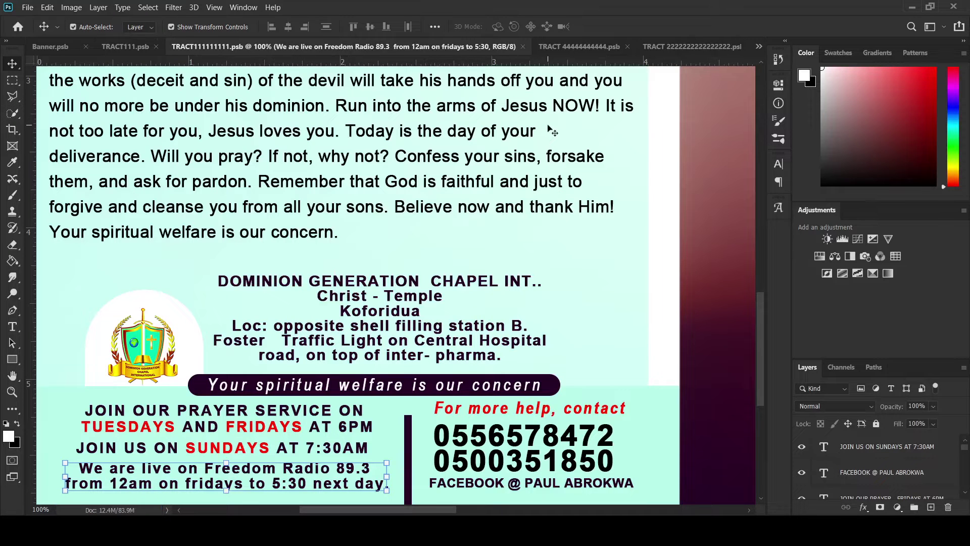
Zoom out to 33.3% to show the whole tract and deselect the text layer
{"action": "key", "text": "ctrl+minus"}
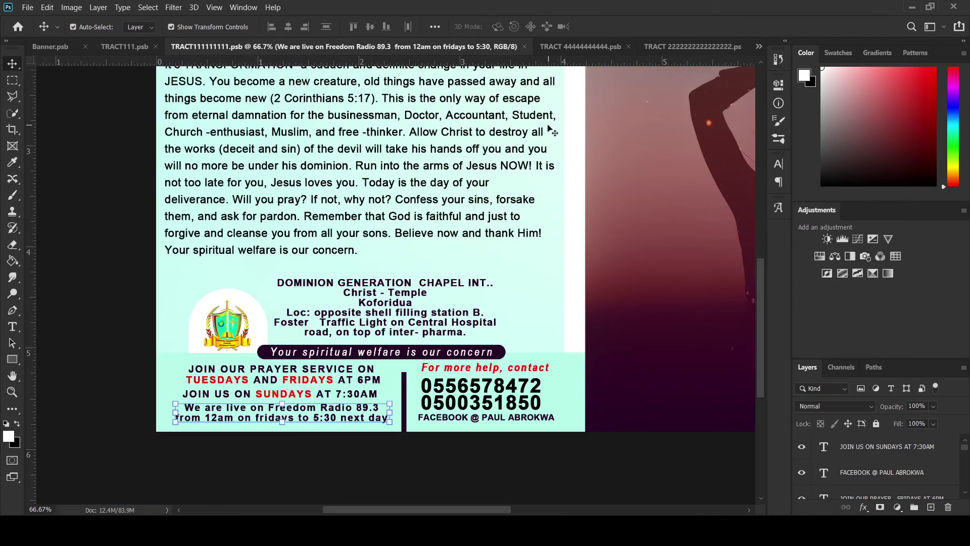
{"action": "key", "text": "ctrl"}
{"action": "key", "text": "ctrl+minus"}
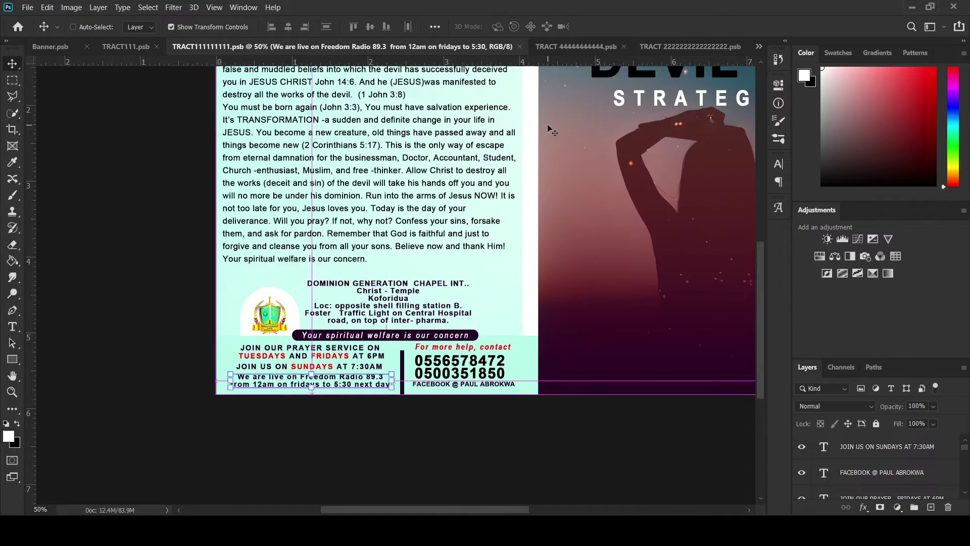
{"action": "key", "text": "ctrl+minus"}
{"action": "left_click", "coordinate": [547, 126]}
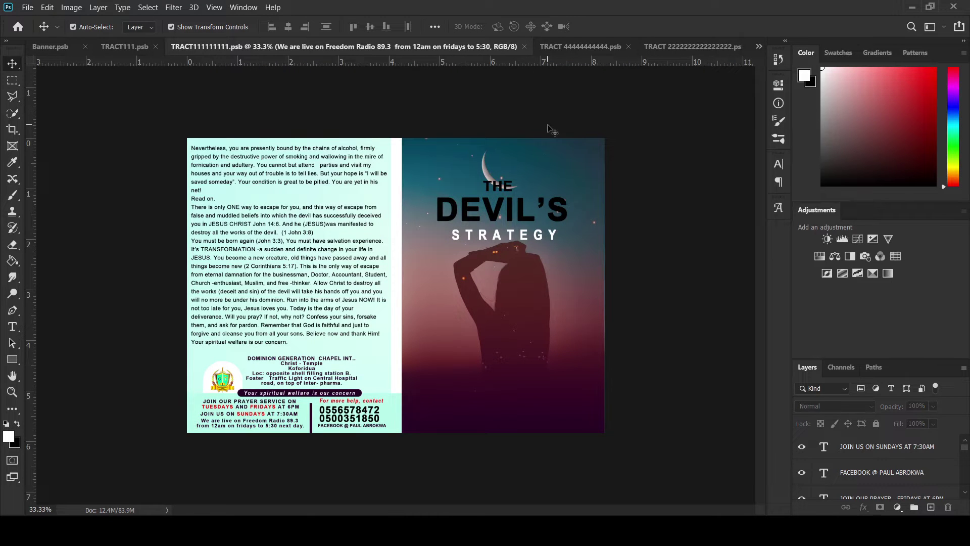
Cycle through the Why Will You Die, What If We Never Meet Again and Devil's Strategy tracts to the Repent Now banner
{"action": "left_click", "coordinate": [453, 46]}
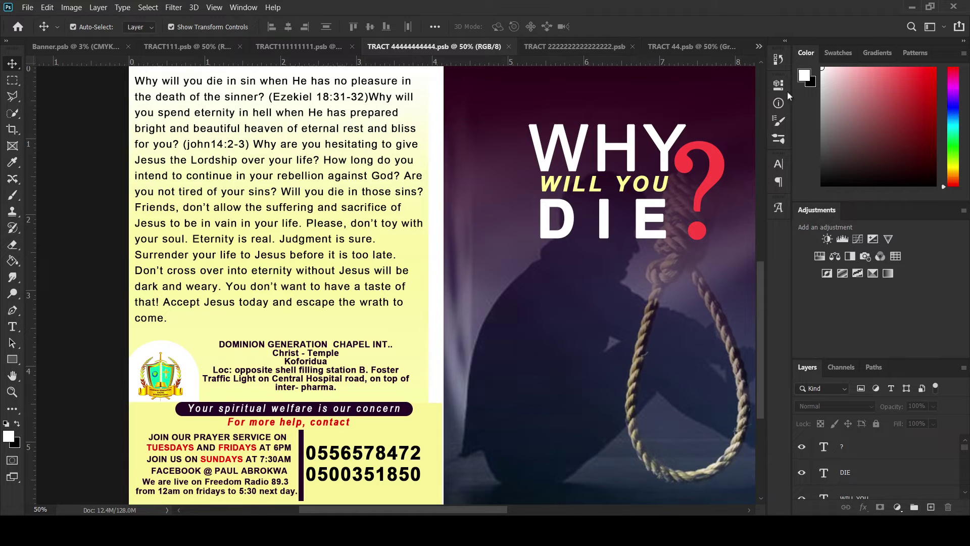
{"action": "key", "text": "ctrl+minus"}
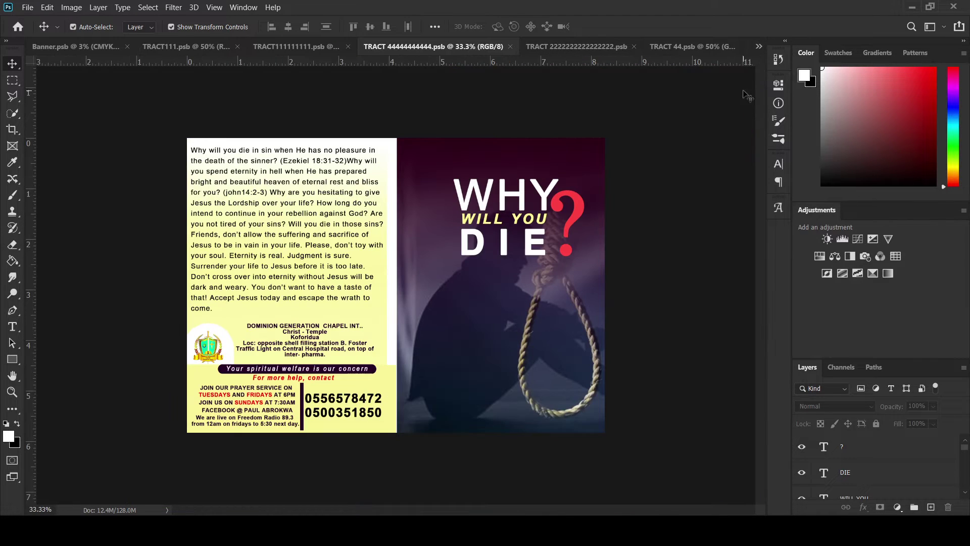
{"action": "left_click", "coordinate": [579, 48]}
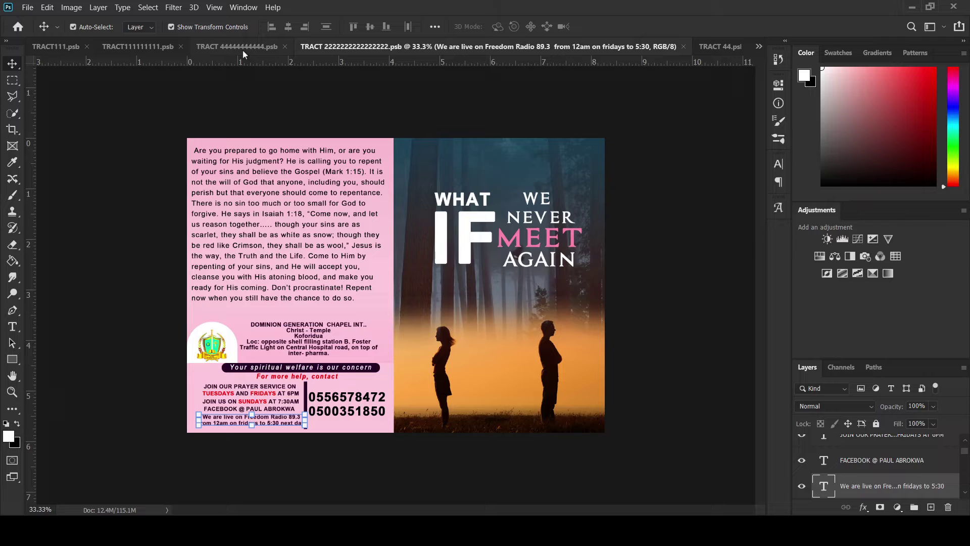
{"action": "left_click", "coordinate": [152, 45]}
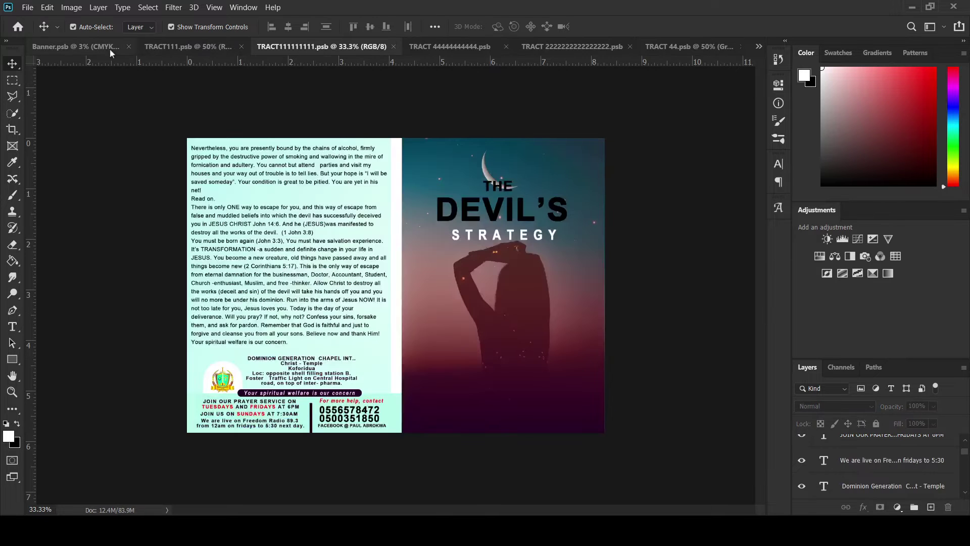
{"action": "left_click", "coordinate": [83, 45]}
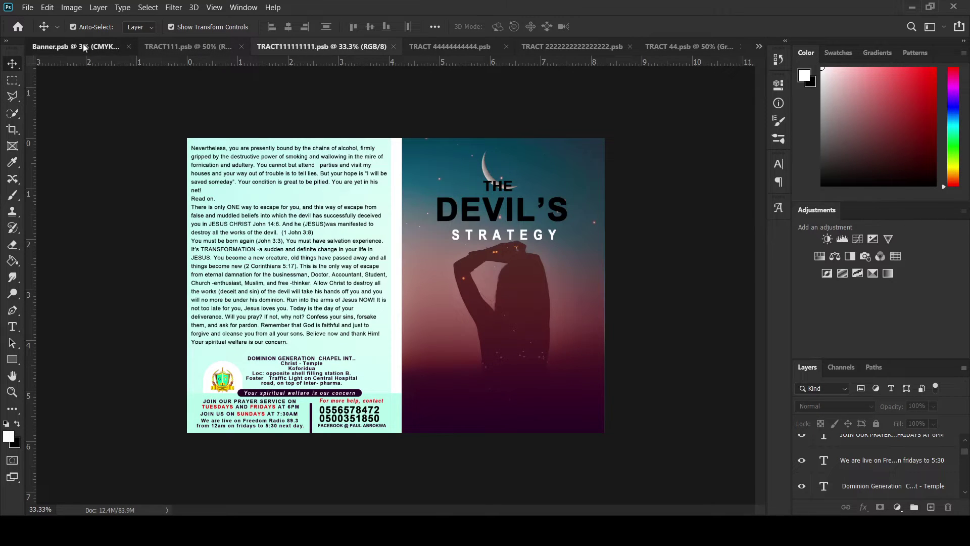
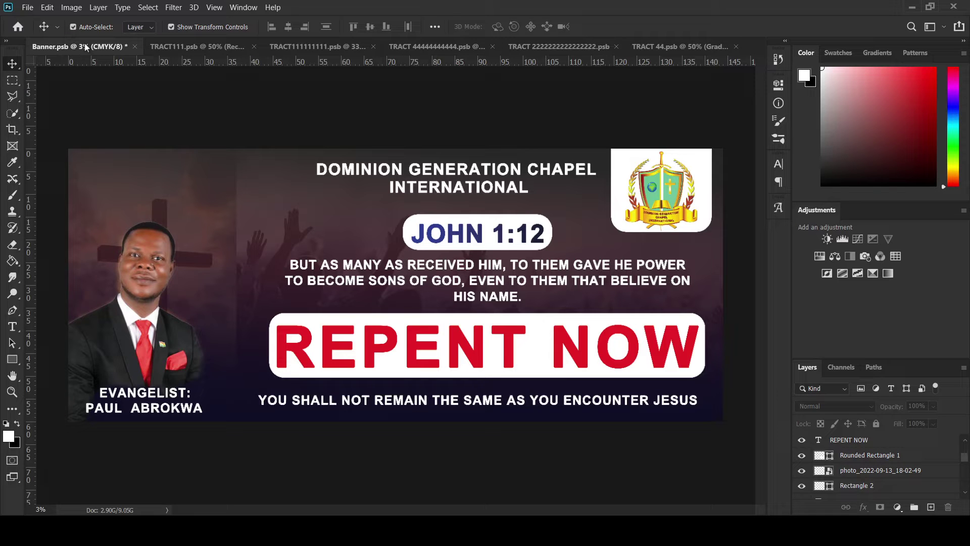
Switch to the TRACT 44444444444.psb 'Why will you die' tract document
{"action": "left_click", "coordinate": [405, 46]}
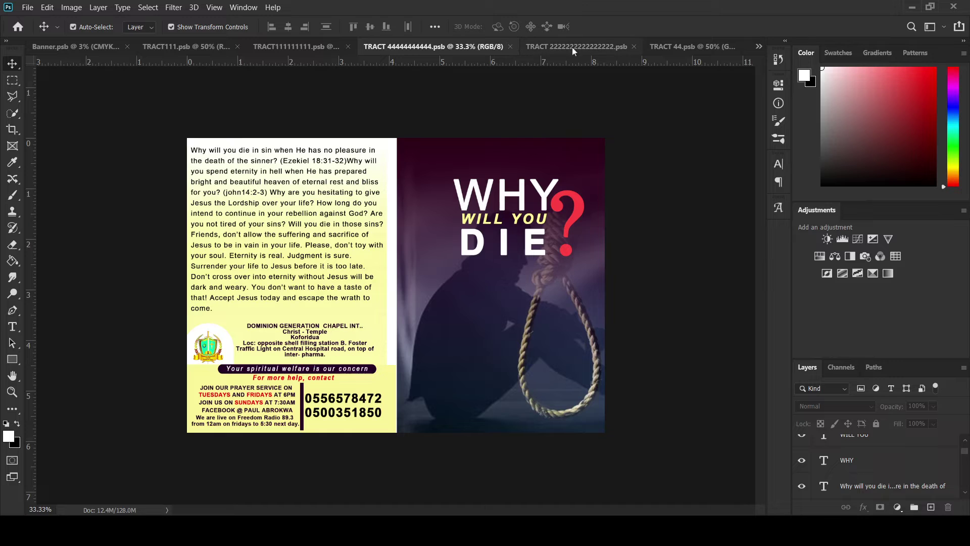
Switch to the TRACT 2222222222222222.psb 'What If We Never Meet Again' tract
{"action": "left_click", "coordinate": [561, 47]}
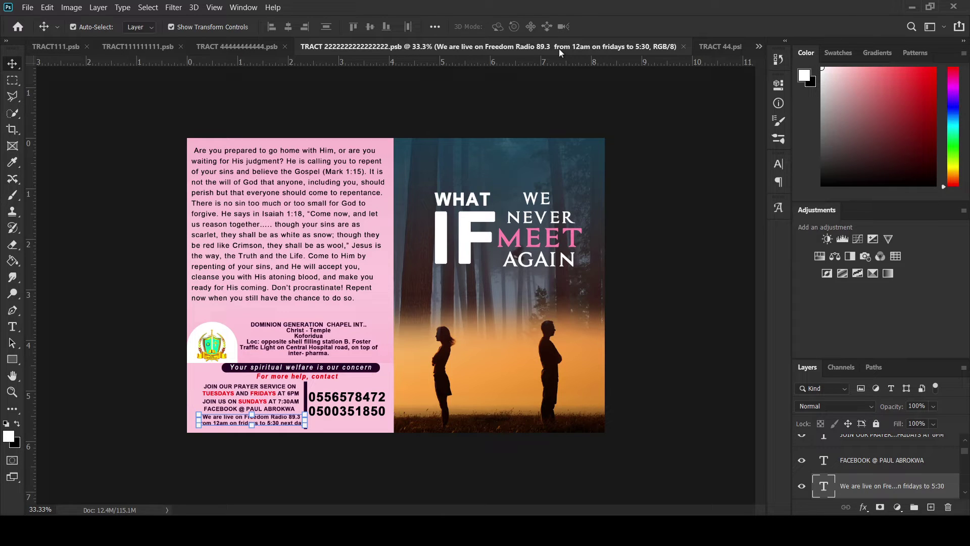
Make TRACT 44.psb, with its yellow Ezekiel text page, the active document
{"action": "left_click", "coordinate": [727, 46]}
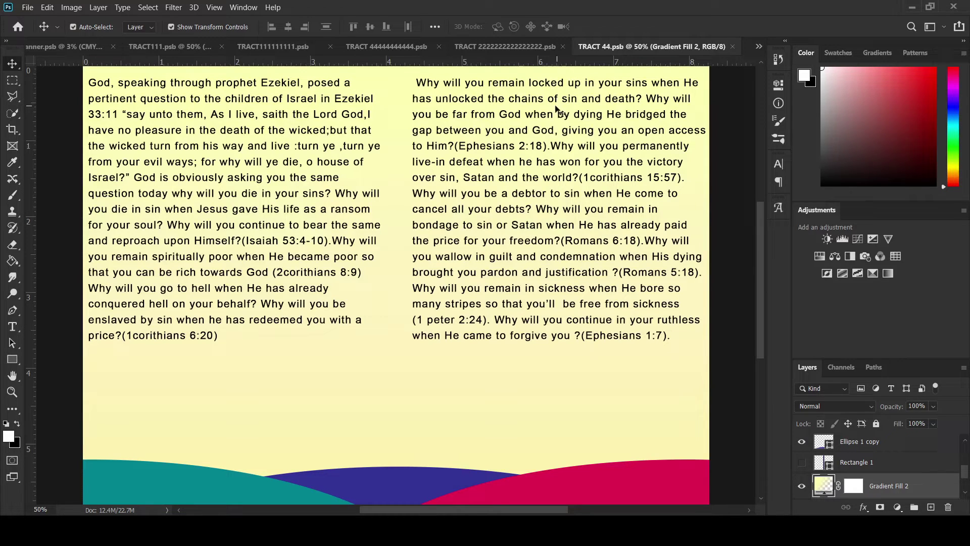
View the three tract documents in turn, ending on the Banner.psb document
{"action": "left_click", "coordinate": [390, 47]}
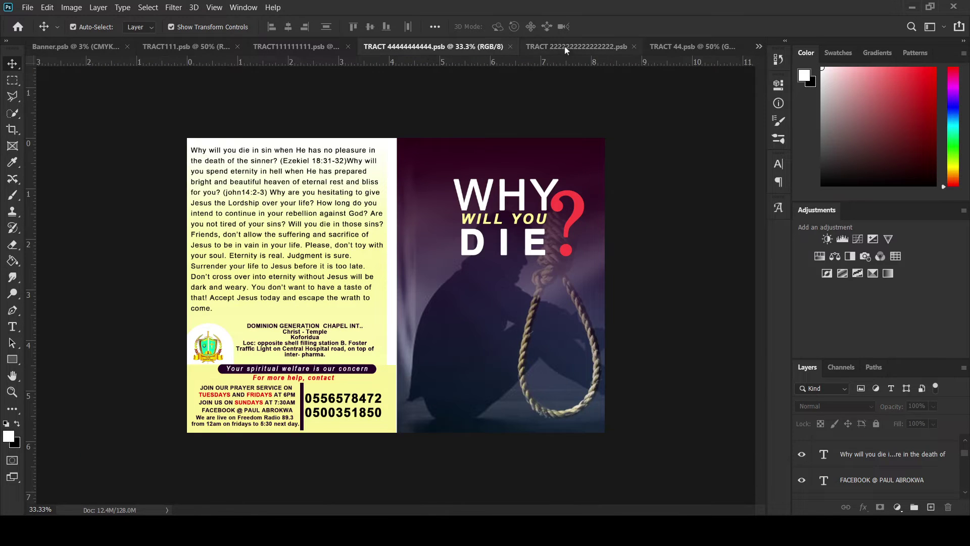
{"action": "left_click", "coordinate": [573, 46]}
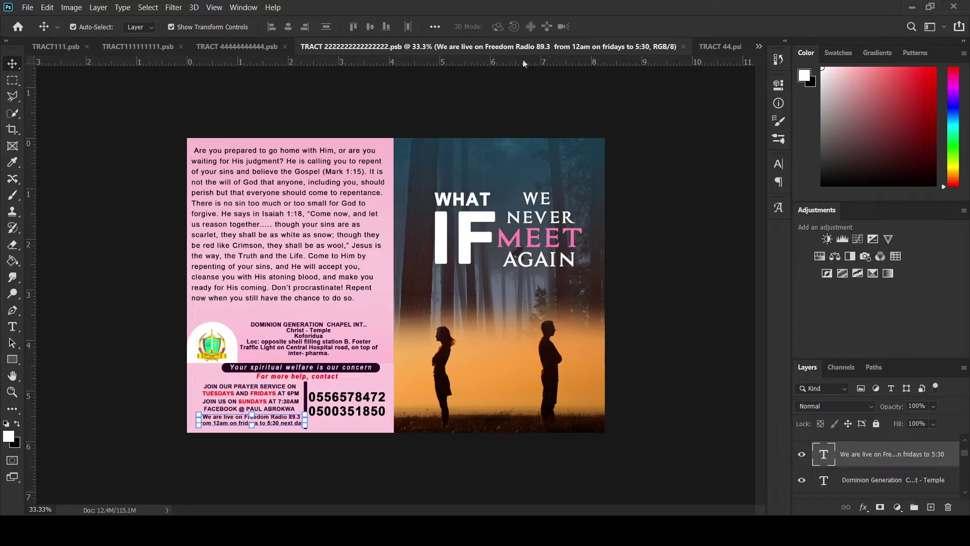
{"action": "left_click", "coordinate": [146, 47]}
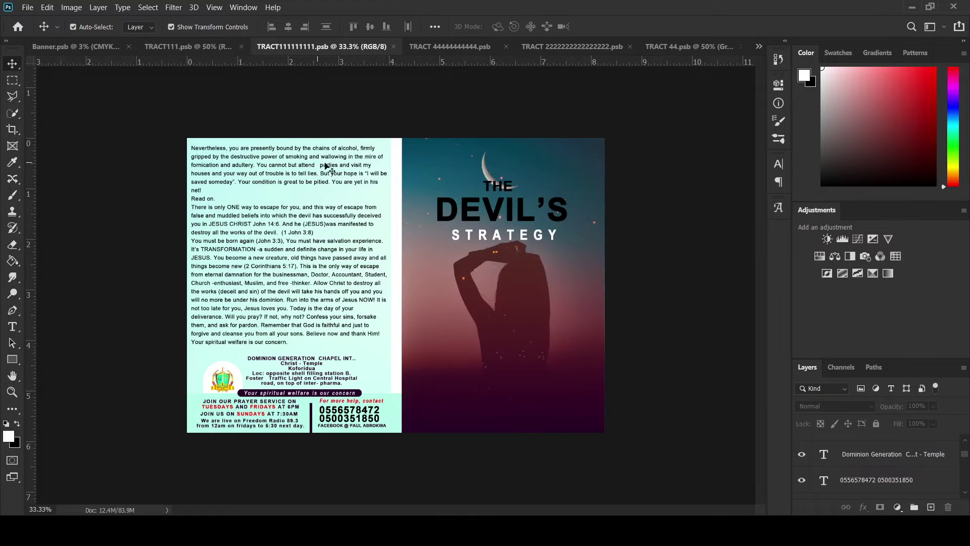
{"action": "left_click", "coordinate": [59, 46]}
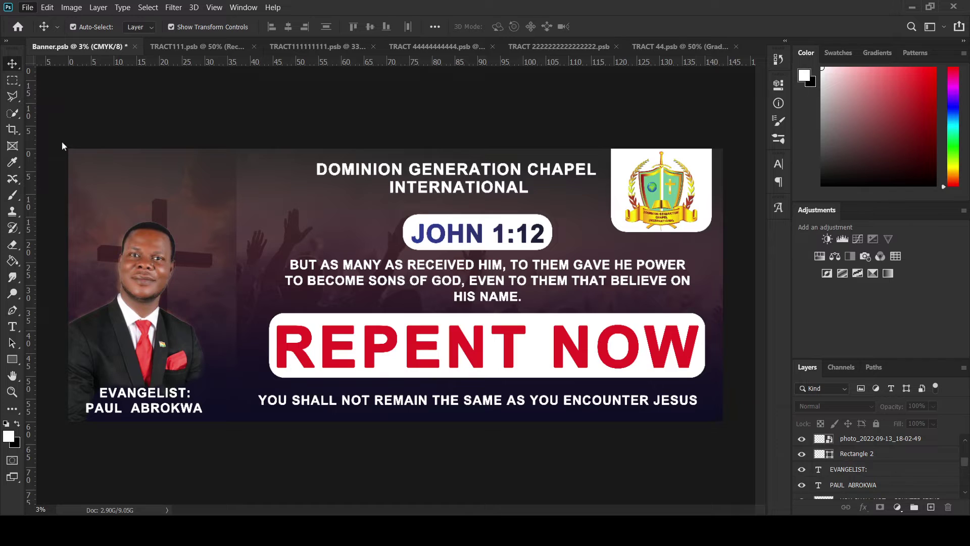
Save the Banner.psb document
{"action": "key", "text": "ctrl+s"}
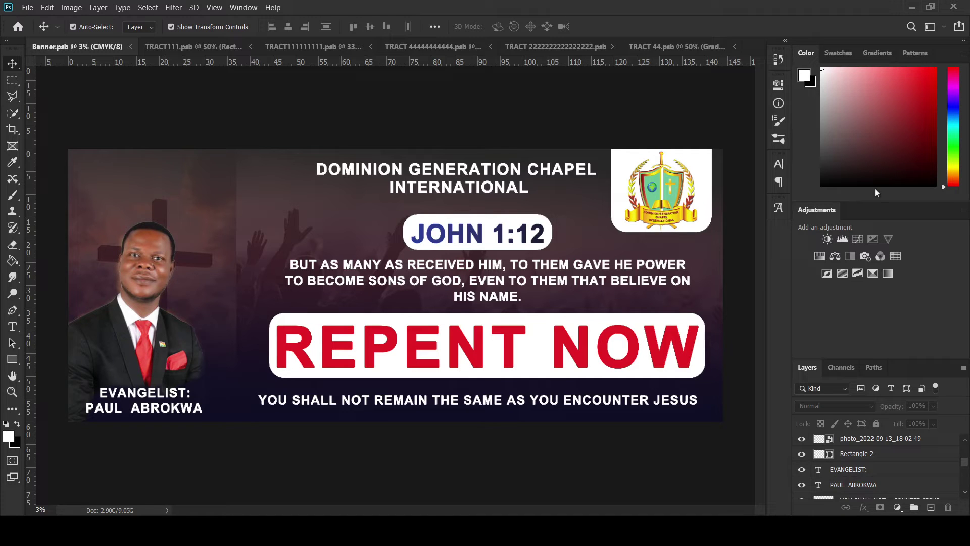
Review the tract pages, then close TRACT 44, TRACT 2222…, TRACT 4444… and TRACT111111111
{"action": "left_click", "coordinate": [559, 44]}
{"action": "left_click", "coordinate": [712, 48]}
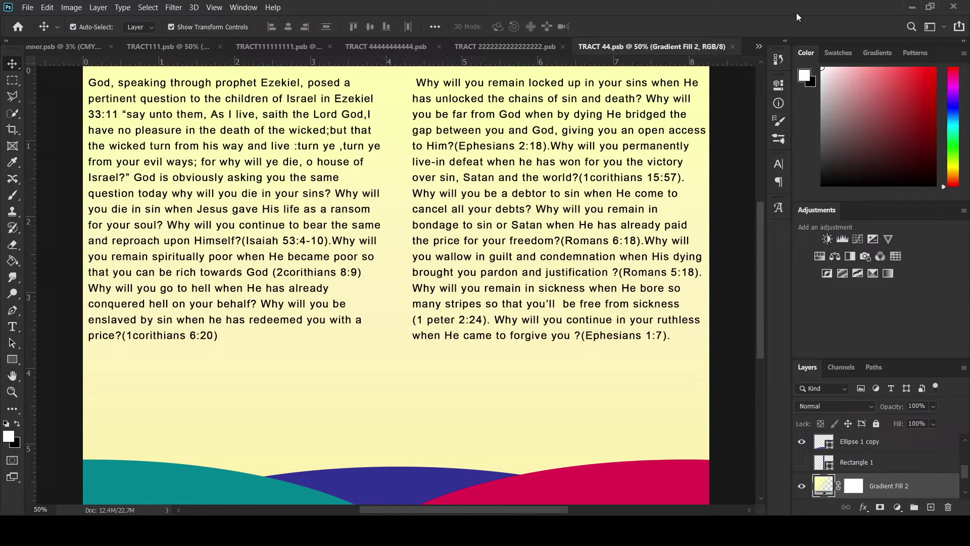
{"action": "left_click", "coordinate": [732, 47]}
{"action": "left_click", "coordinate": [731, 46]}
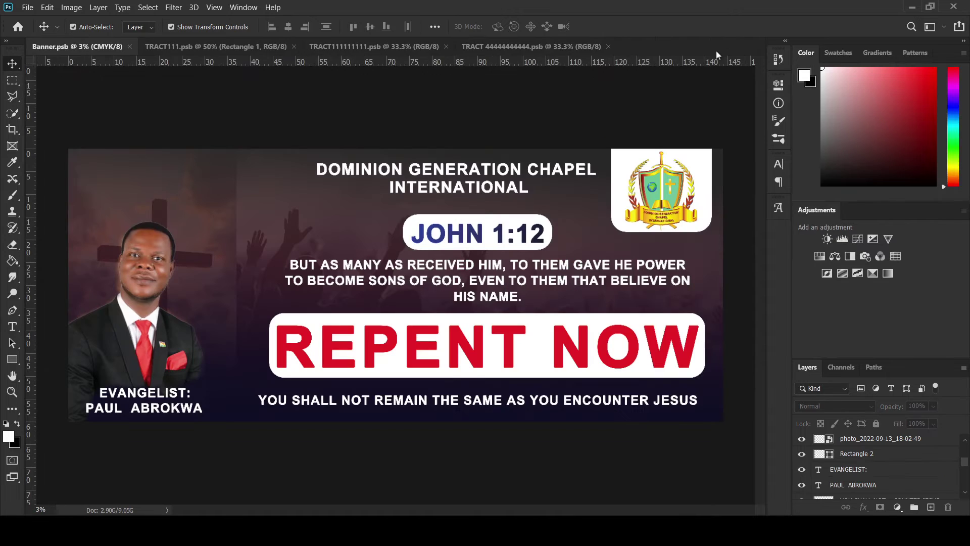
{"action": "left_click", "coordinate": [608, 46]}
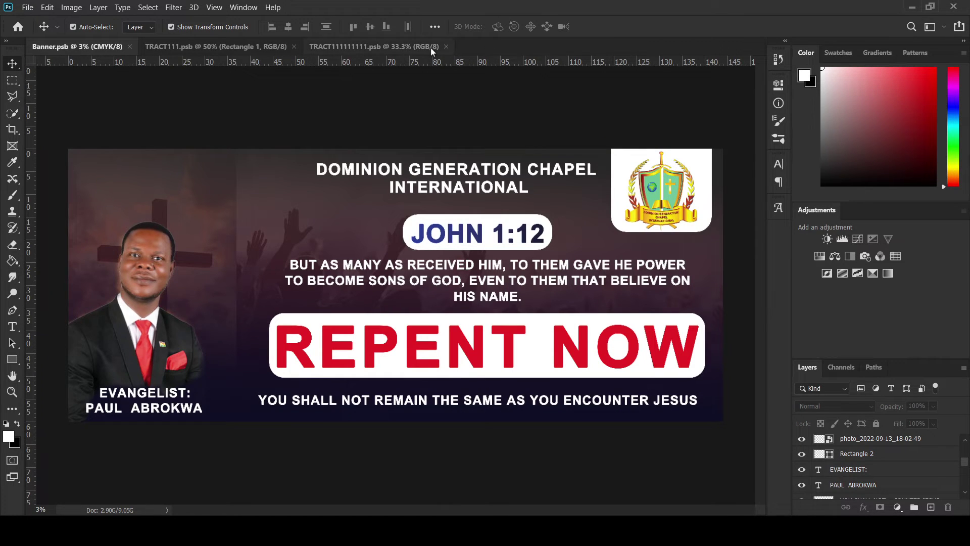
{"action": "left_click", "coordinate": [444, 47]}
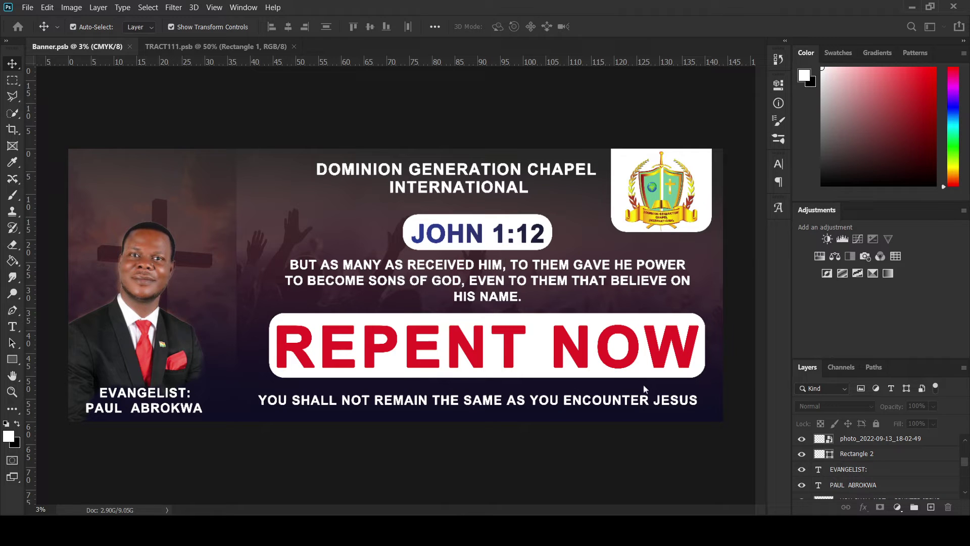
Create a new blank document and draw a Rectangle 1 shape spanning the whole canvas
{"action": "key", "text": "ctrl+alt+n"}
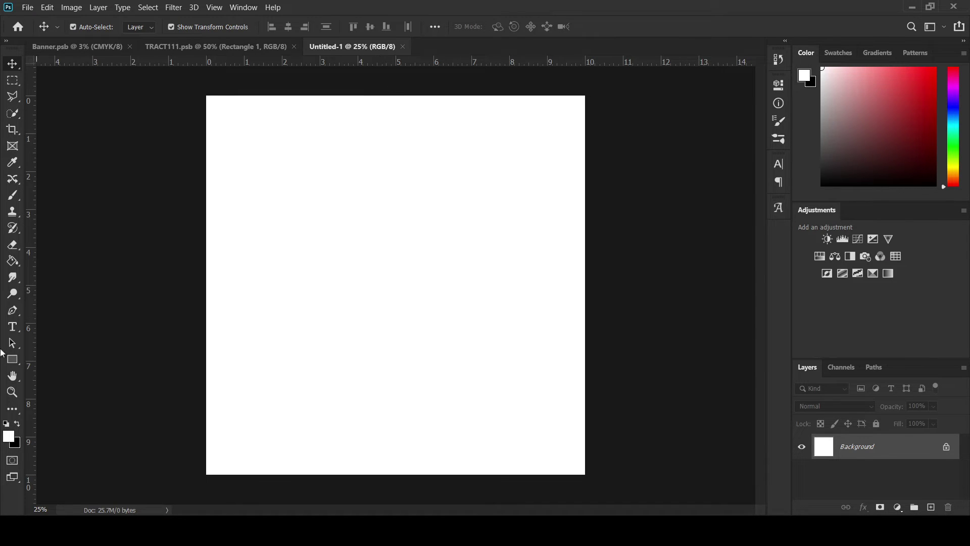
{"action": "left_click", "coordinate": [13, 359]}
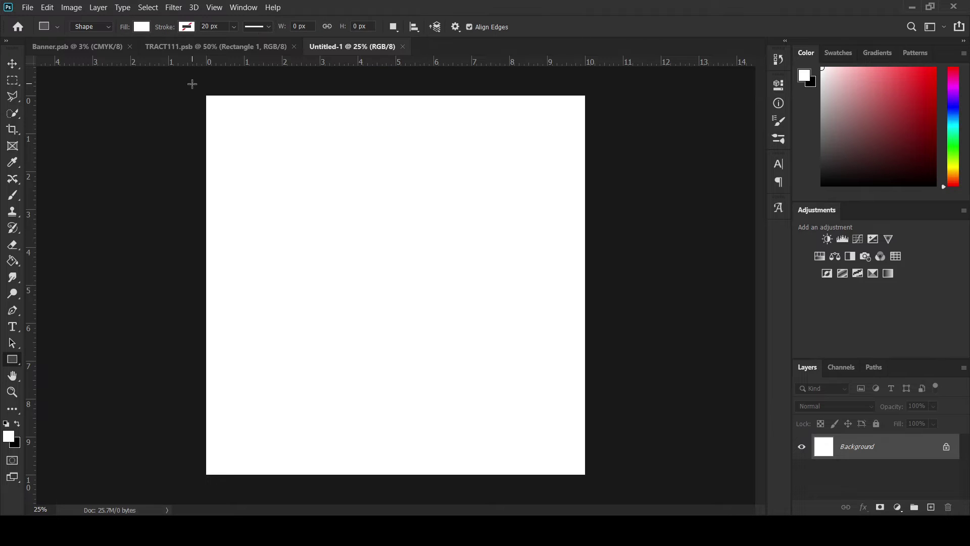
{"action": "mouse_move", "coordinate": [191, 84]}
{"action": "left_mouse_down"}
{"action": "mouse_move", "coordinate": [585, 493]}
{"action": "mouse_move", "coordinate": [610, 489]}
{"action": "left_mouse_up"}
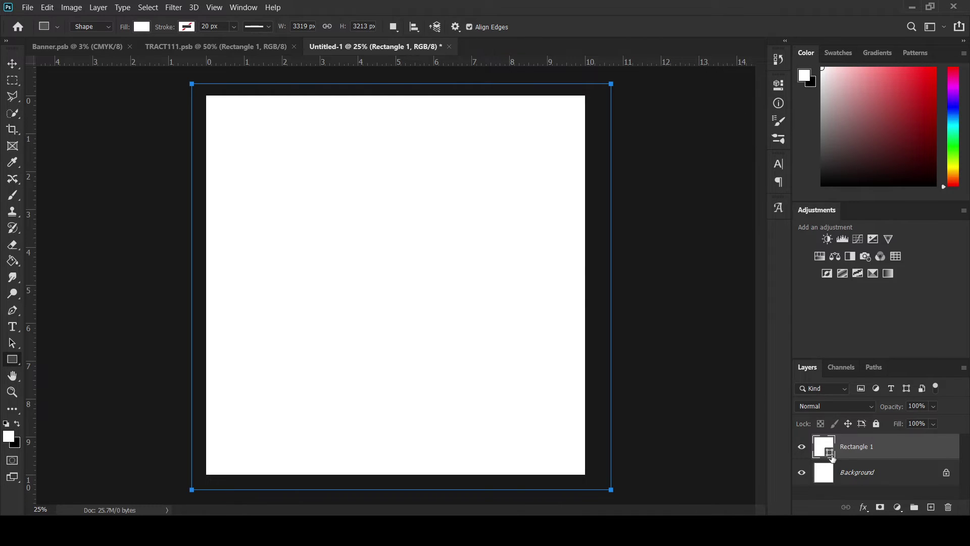
Change Rectangle 1's fill to a dark maroon sampled with the eyedropper
{"action": "key", "text": "i"}
{"action": "double_click", "coordinate": [830, 452]}
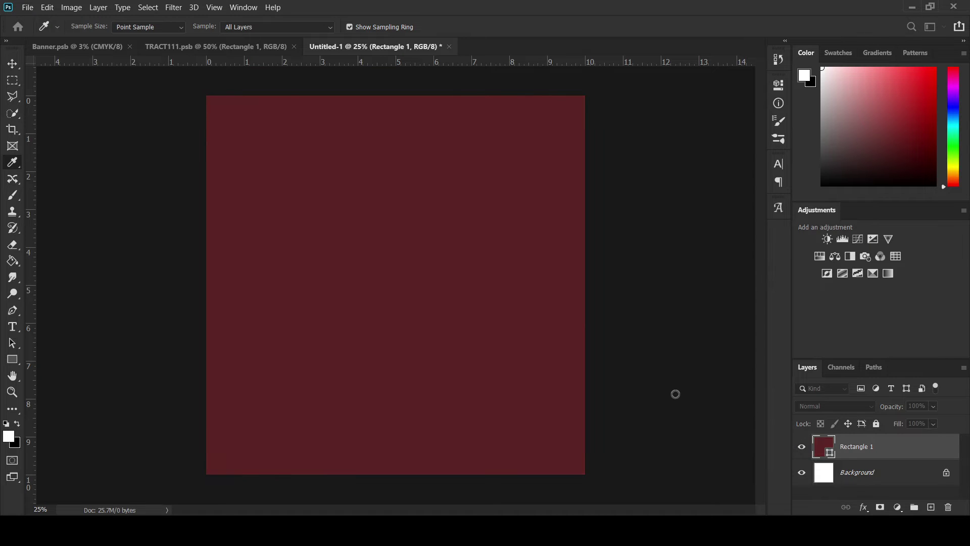
{"action": "mouse_move", "coordinate": [735, 385]}
{"action": "left_mouse_down"}
{"action": "mouse_move", "coordinate": [733, 347]}
{"action": "mouse_move", "coordinate": [736, 400]}
{"action": "left_mouse_up"}
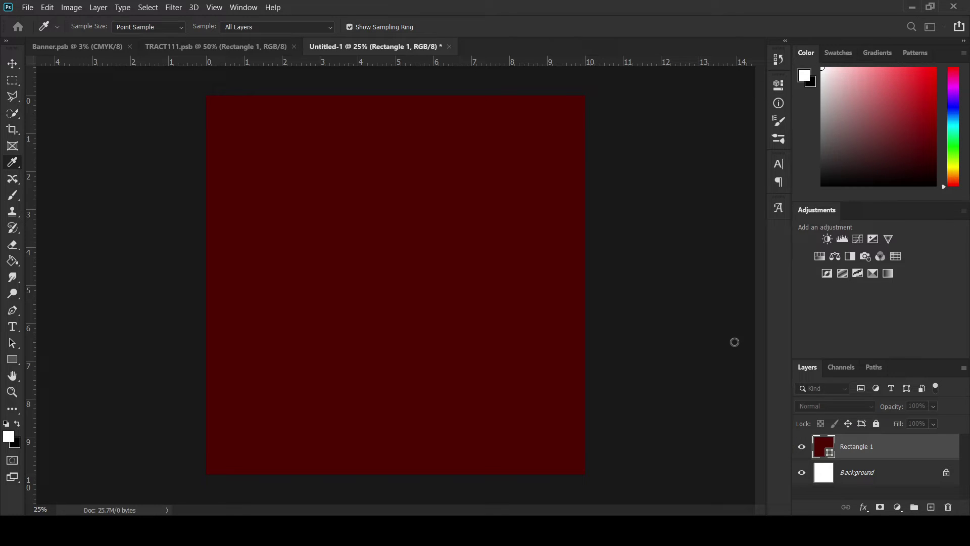
{"action": "left_click_drag", "start_coordinate": [734, 342], "coordinate": [733, 386]}
{"action": "key", "text": "u"}
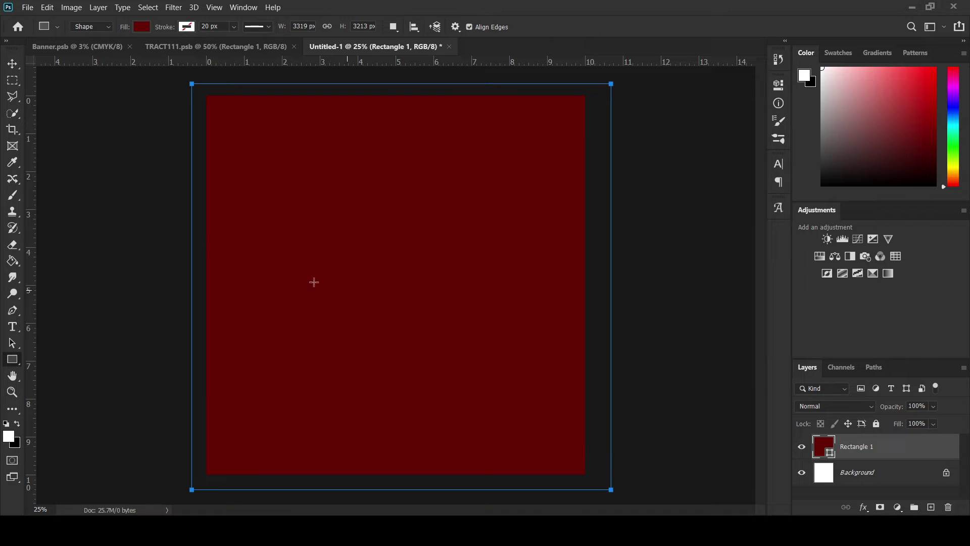
Delete the dark red rectangle layer and type 'Love' near the canvas centre
{"action": "left_click", "coordinate": [13, 64]}
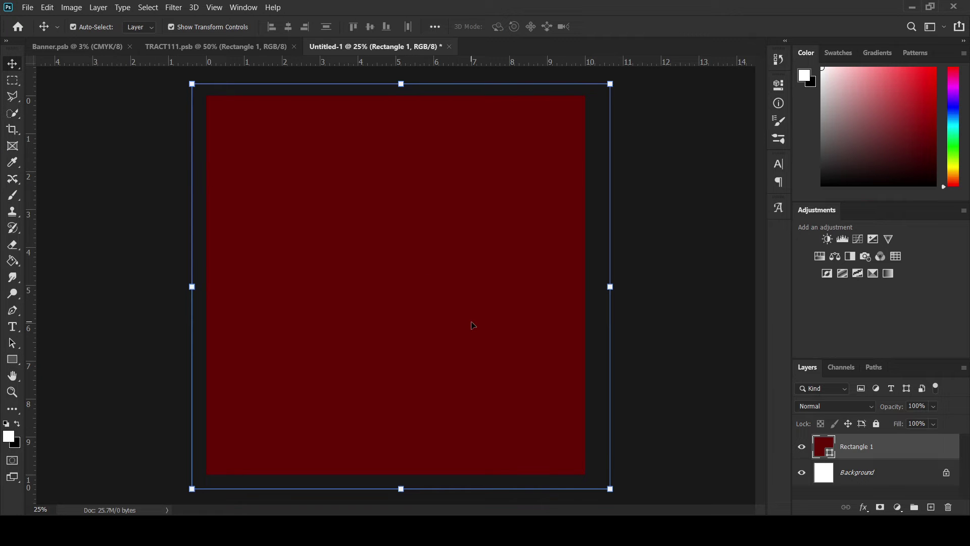
{"action": "key", "text": "Delete"}
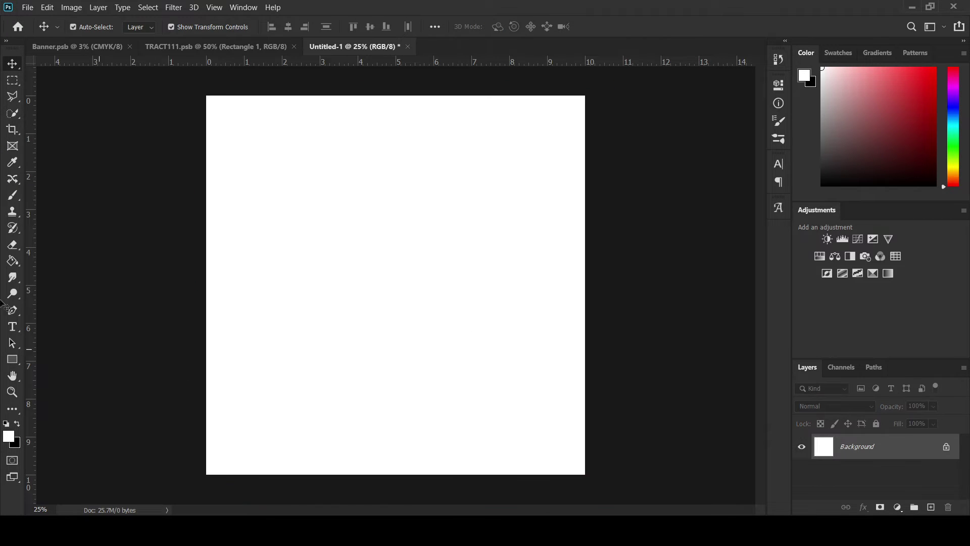
{"action": "left_click", "coordinate": [13, 327]}
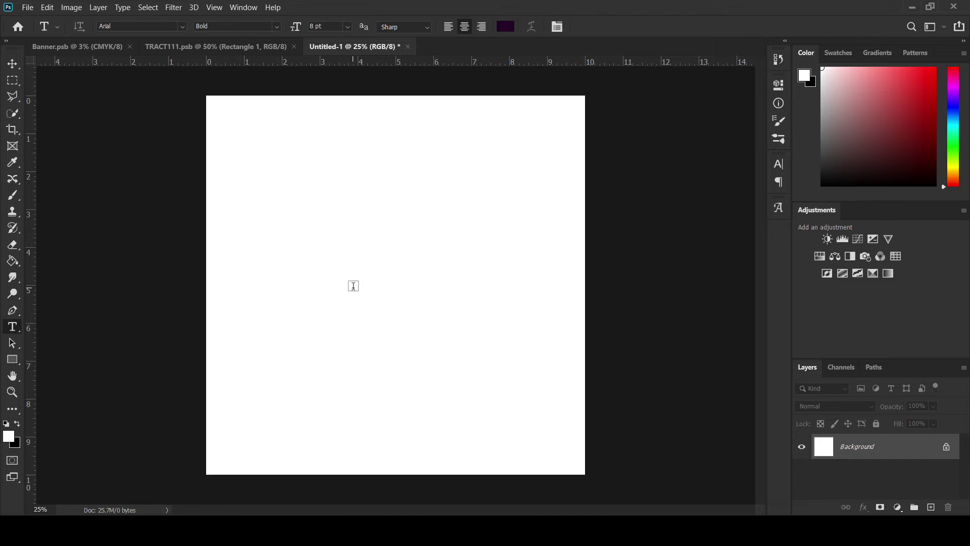
{"action": "left_click", "coordinate": [353, 286]}
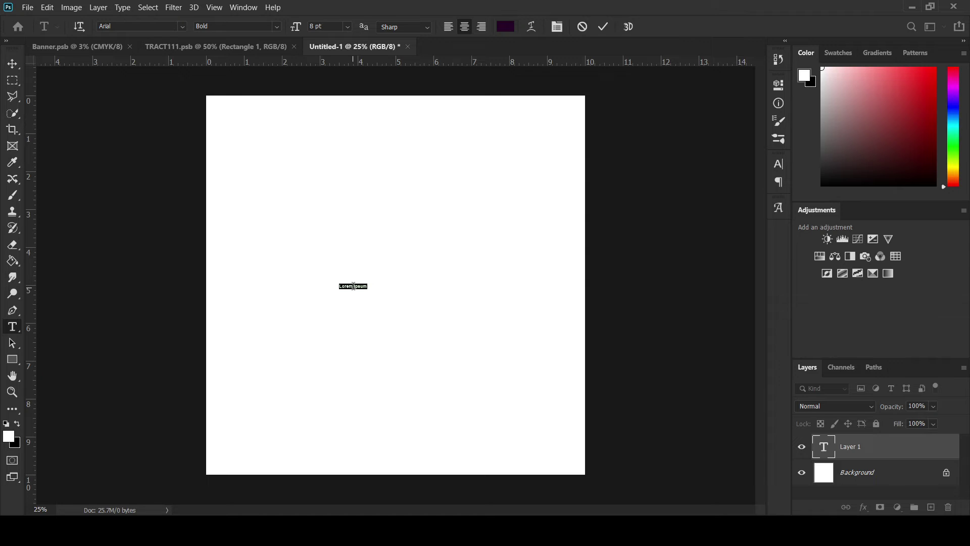
{"action": "key", "text": "BackSpace"}
{"action": "type", "text": "e"}
{"action": "type", "text": "a"}
{"action": "left_click", "coordinate": [603, 26]}
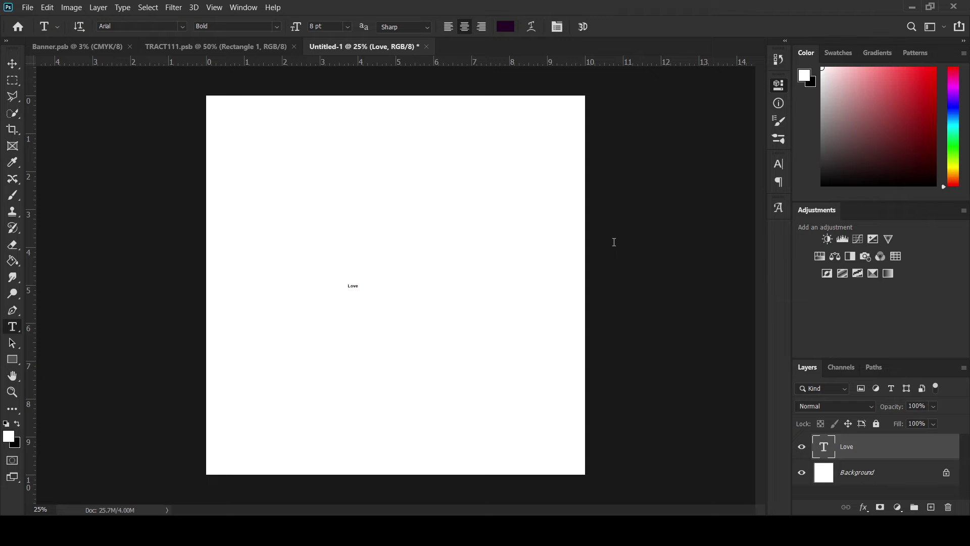
Enlarge the Love text to 300 pt, then settle it at 250 pt
{"action": "type", "text": "300"}
{"action": "key", "text": "Return"}
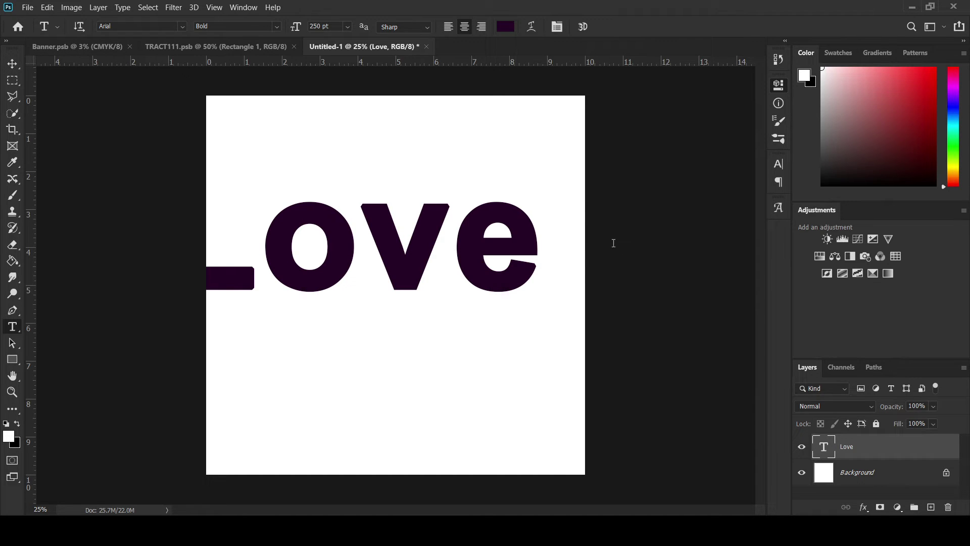
{"action": "key", "text": "ctrl+z"}
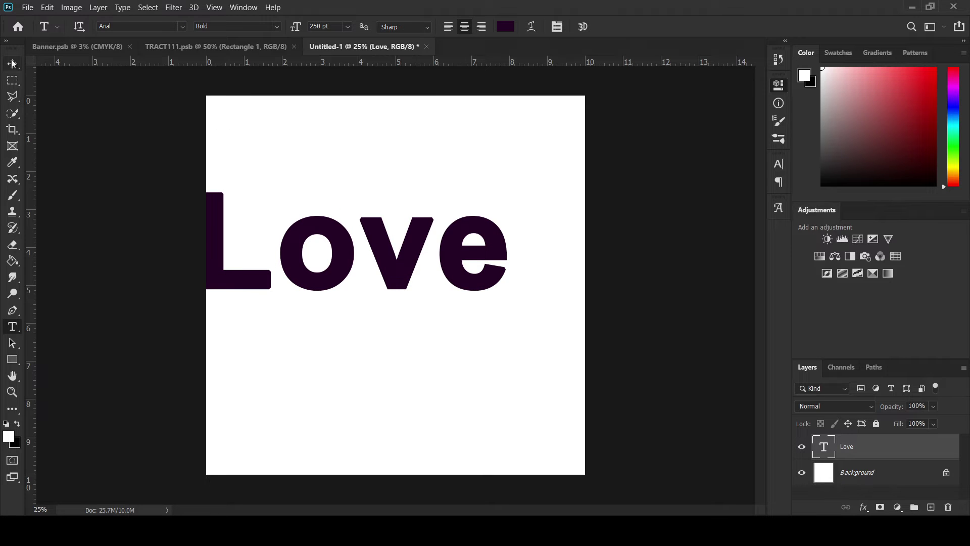
Shift Love right and down on the canvas and recolour it a deep red
{"action": "left_click", "coordinate": [13, 63]}
{"action": "mouse_move", "coordinate": [399, 268]}
{"action": "left_mouse_down"}
{"action": "mouse_move", "coordinate": [429, 278]}
{"action": "mouse_move", "coordinate": [441, 303]}
{"action": "left_mouse_up"}
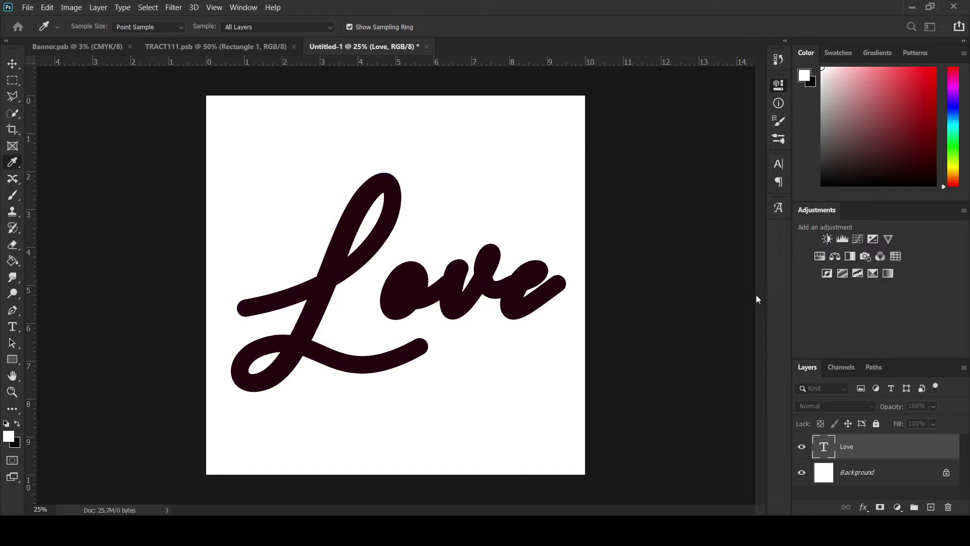
{"action": "left_click", "coordinate": [730, 404]}
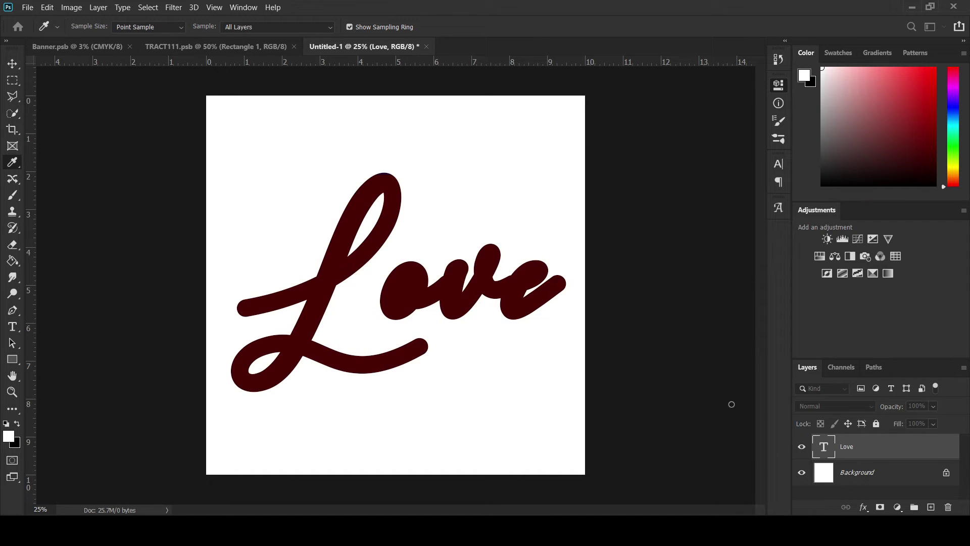
{"action": "left_click_drag", "start_coordinate": [731, 404], "coordinate": [729, 338]}
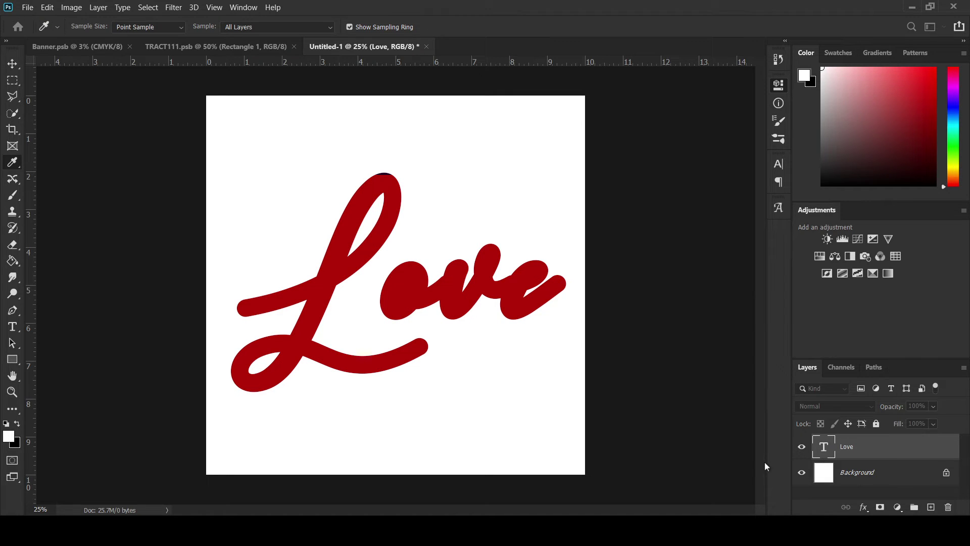
{"action": "left_click_drag", "start_coordinate": [733, 341], "coordinate": [740, 325]}
{"action": "left_click_drag", "start_coordinate": [736, 326], "coordinate": [726, 323]}
{"action": "key", "text": "Escape"}
{"action": "key", "text": "Escape"}
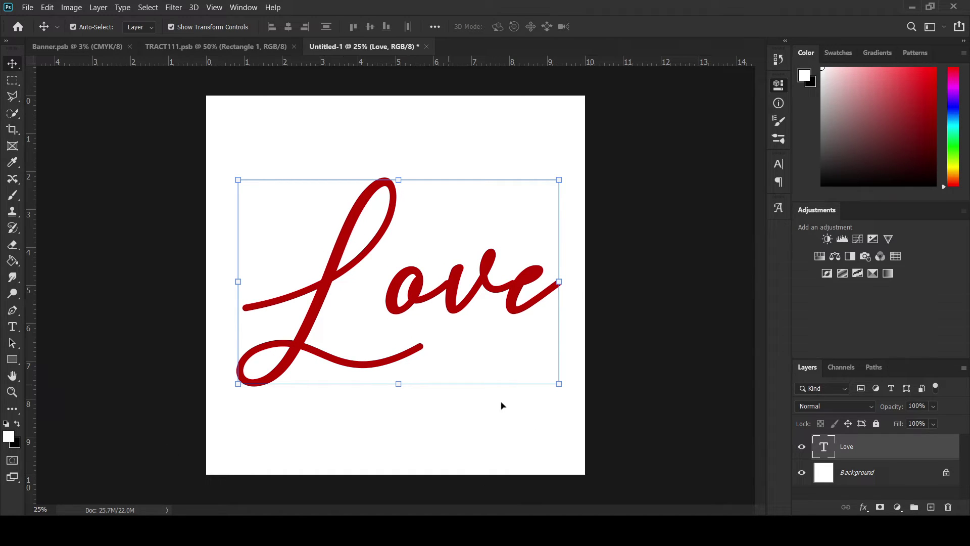
{"action": "left_click", "coordinate": [639, 394]}
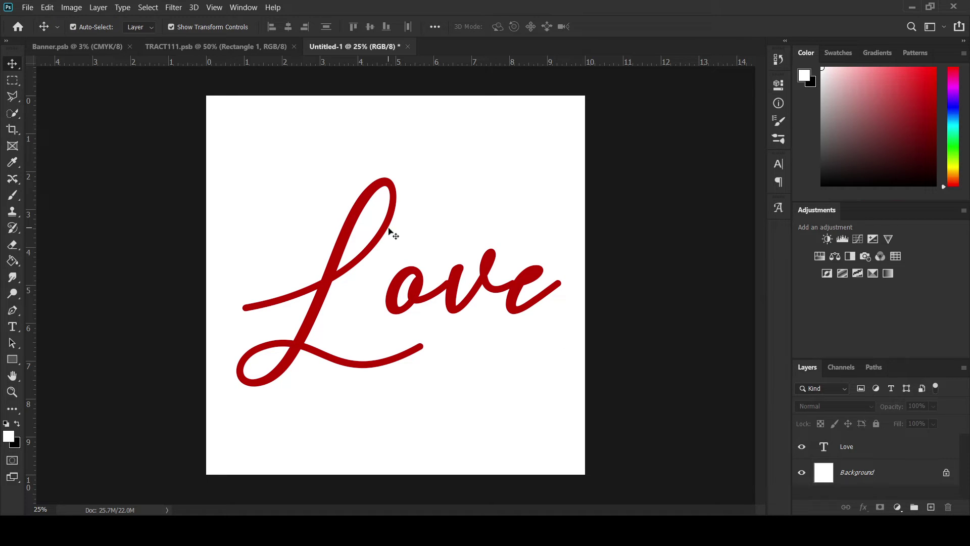
Add a committed 'Nathino' text layer near the bottom of the canvas, below Love
{"action": "left_click", "coordinate": [14, 326]}
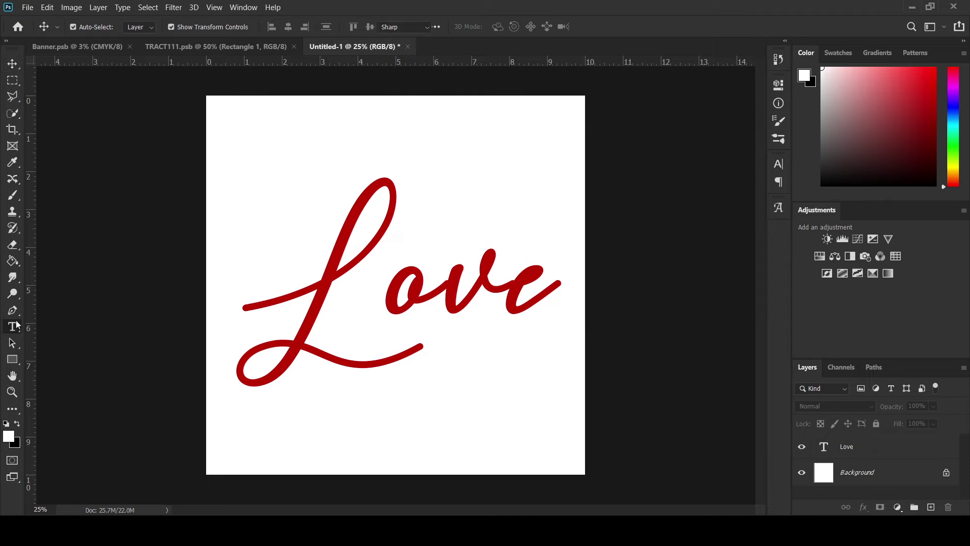
{"action": "left_click", "coordinate": [313, 407]}
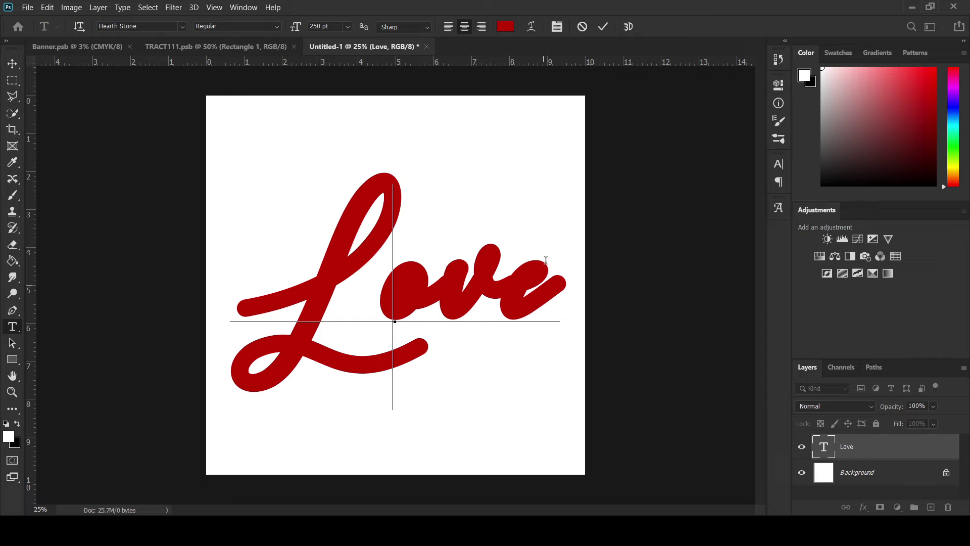
{"action": "left_click", "coordinate": [582, 26]}
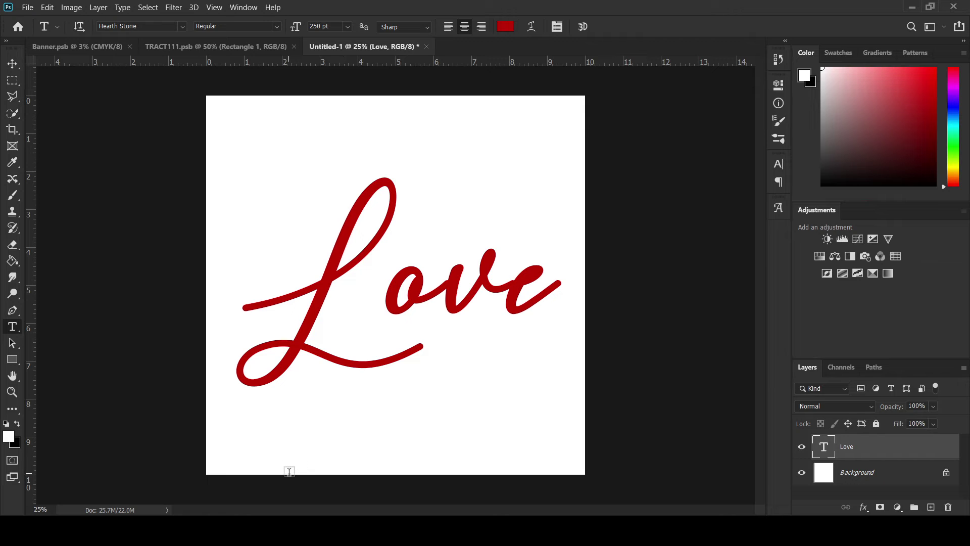
{"action": "left_click", "coordinate": [289, 470]}
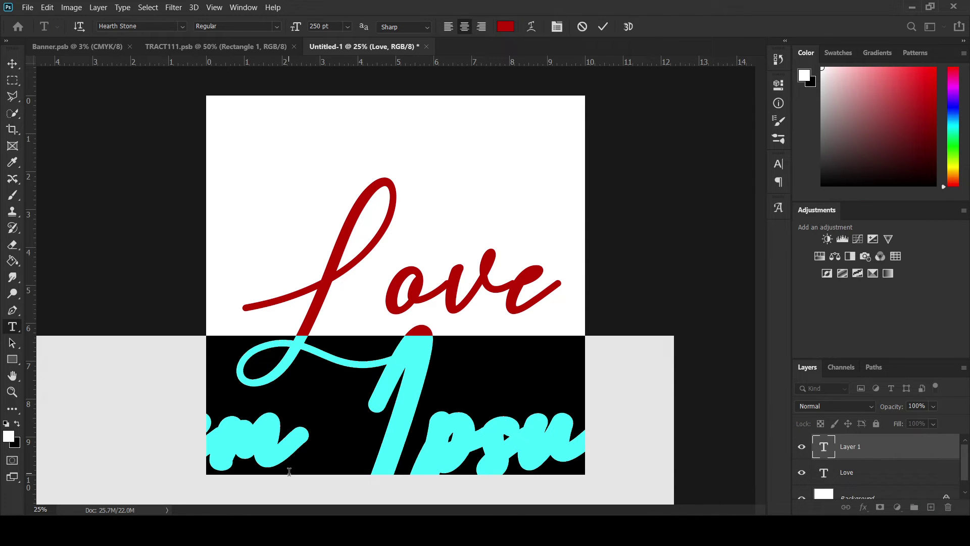
{"action": "type", "text": "M"}
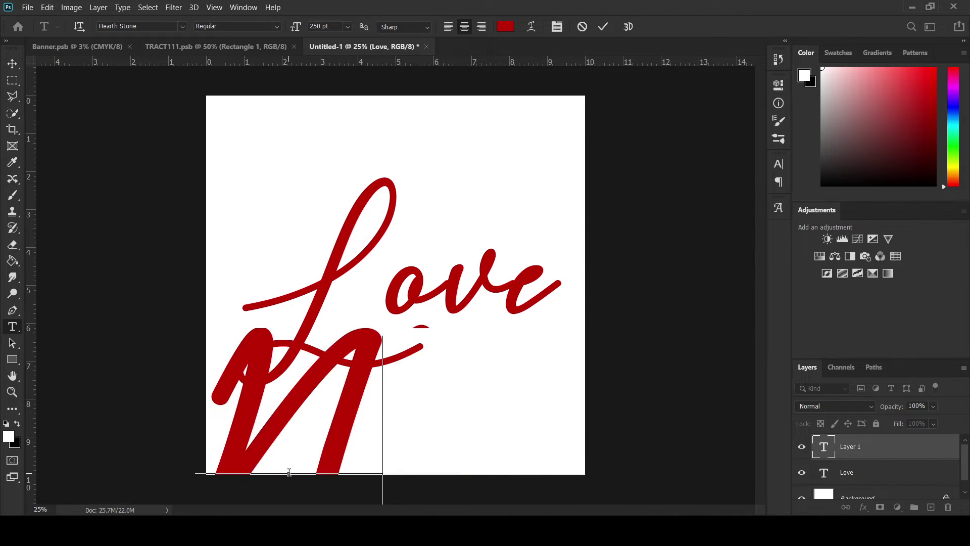
{"action": "type", "text": "ath"}
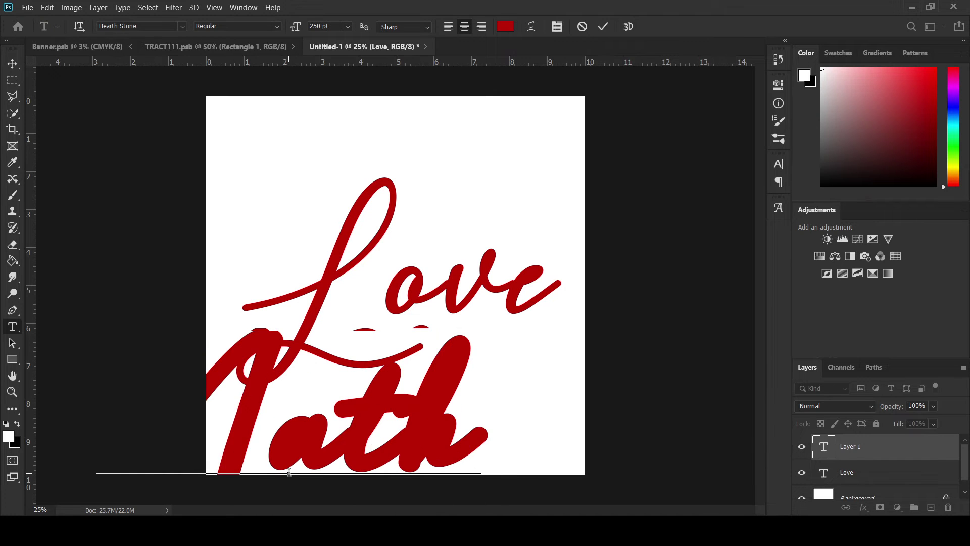
{"action": "type", "text": "in"}
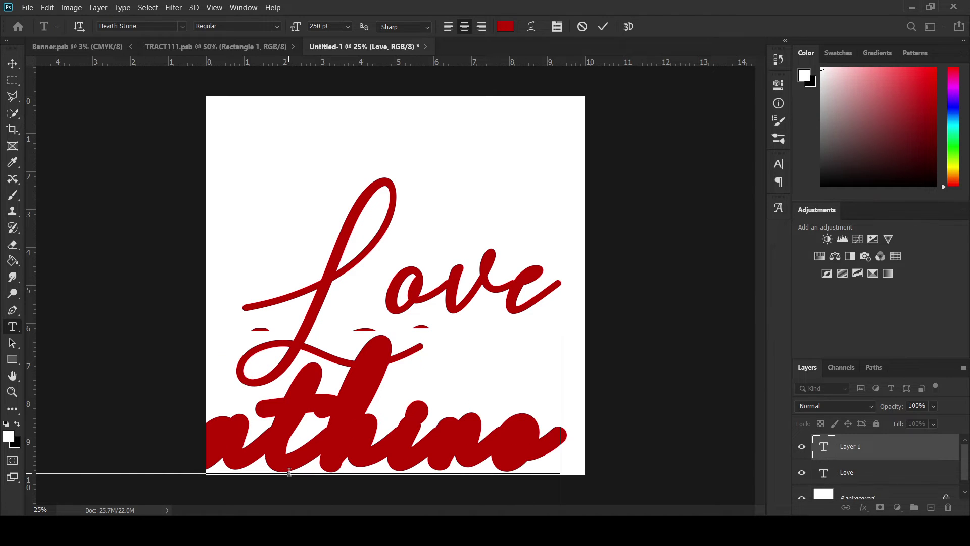
{"action": "type", "text": "g"}
{"action": "left_click", "coordinate": [603, 26]}
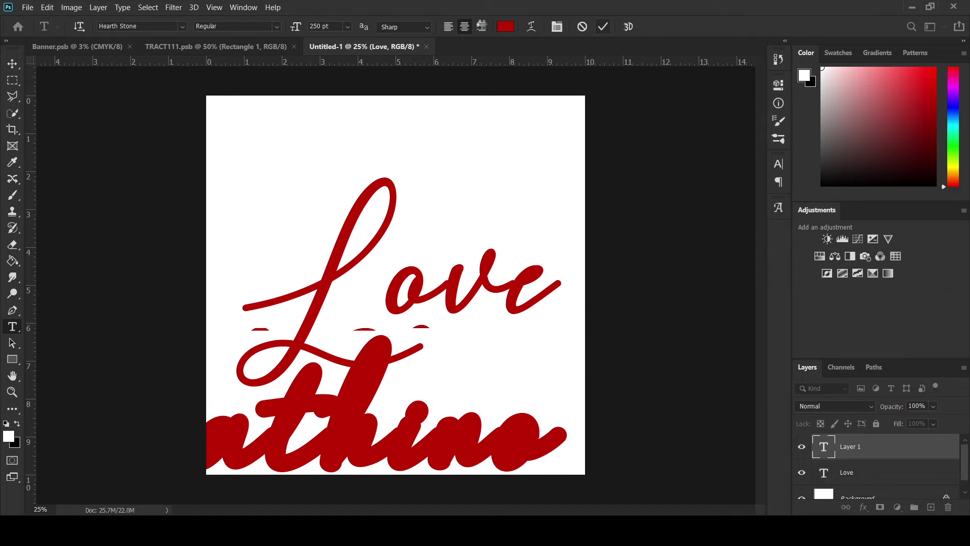
{"action": "left_click", "coordinate": [12, 64]}
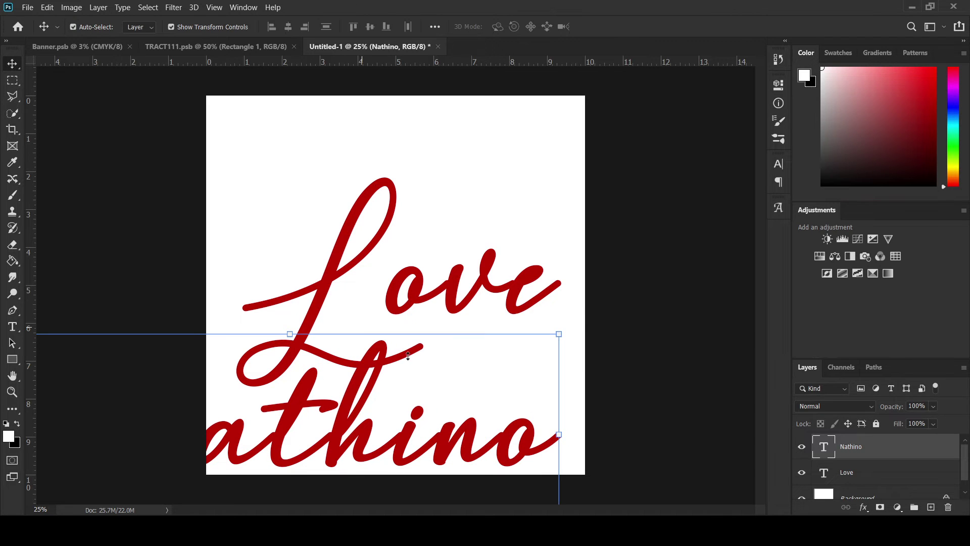
Move Nathino up to sit under Love and shrink it
{"action": "left_click", "coordinate": [783, 87]}
{"action": "key", "text": "ctrl+z"}
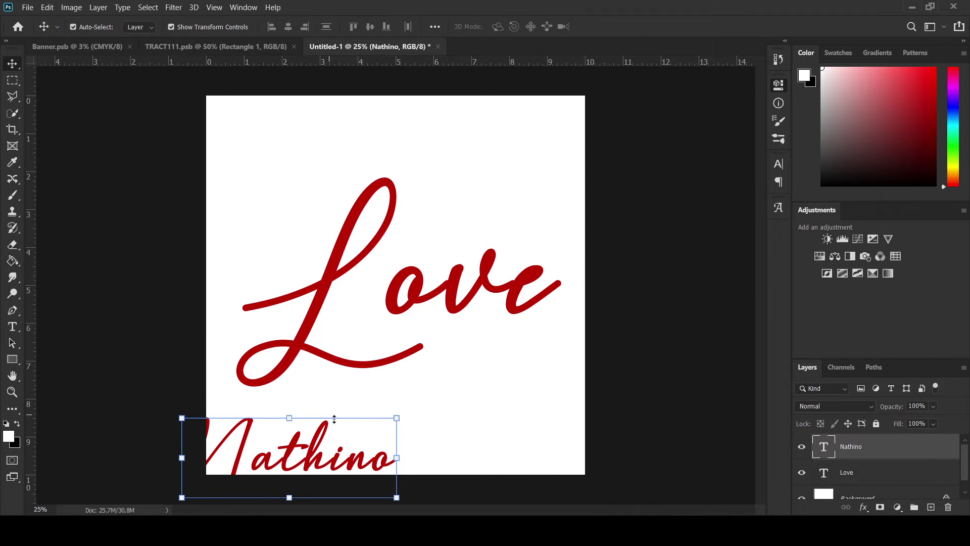
{"action": "left_click_drag", "start_coordinate": [308, 464], "coordinate": [399, 427]}
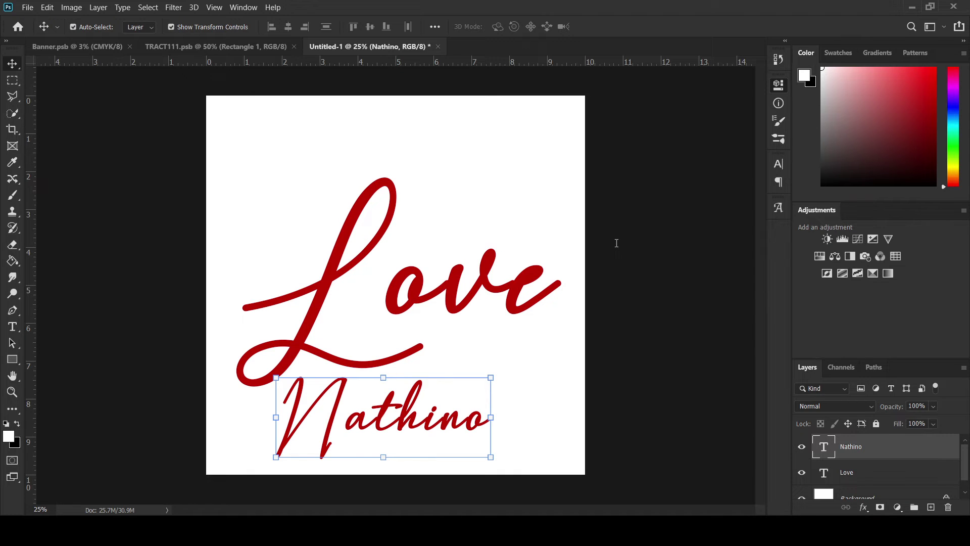
{"action": "key", "text": "ctrl+shift+comma"}
{"action": "key", "text": "ctrl+shift+comma"}
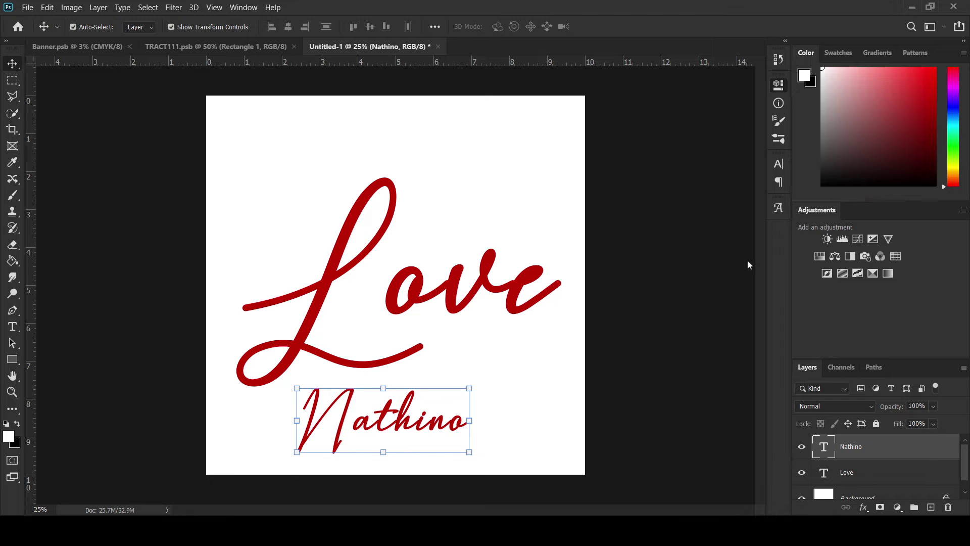
Cycle Nathino through fonts to a bold script and fine-tune its size
{"action": "key", "text": "Down"}
{"action": "key", "text": "Down"}
{"action": "key", "text": "Down"}
{"action": "key", "text": "Down"}
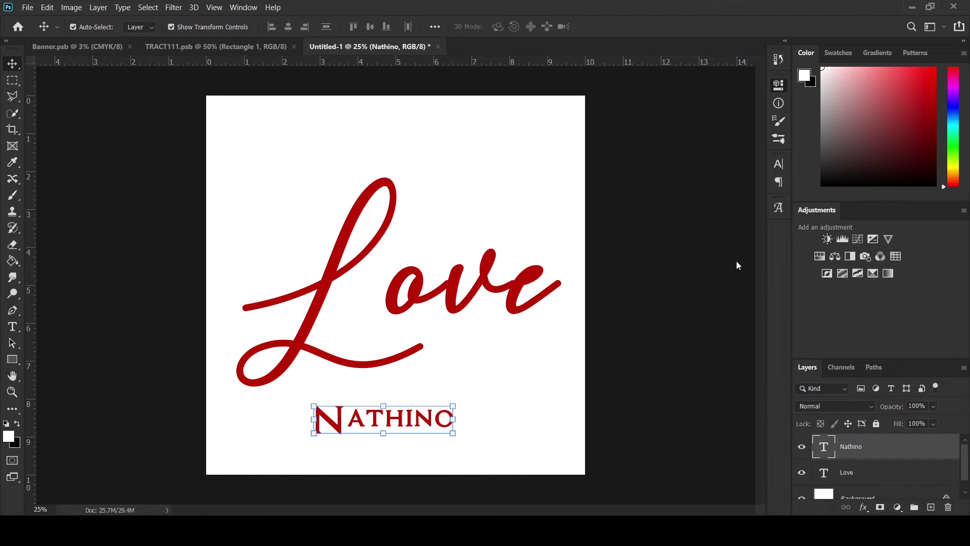
{"action": "key", "text": "Down"}
{"action": "key", "text": "Down"}
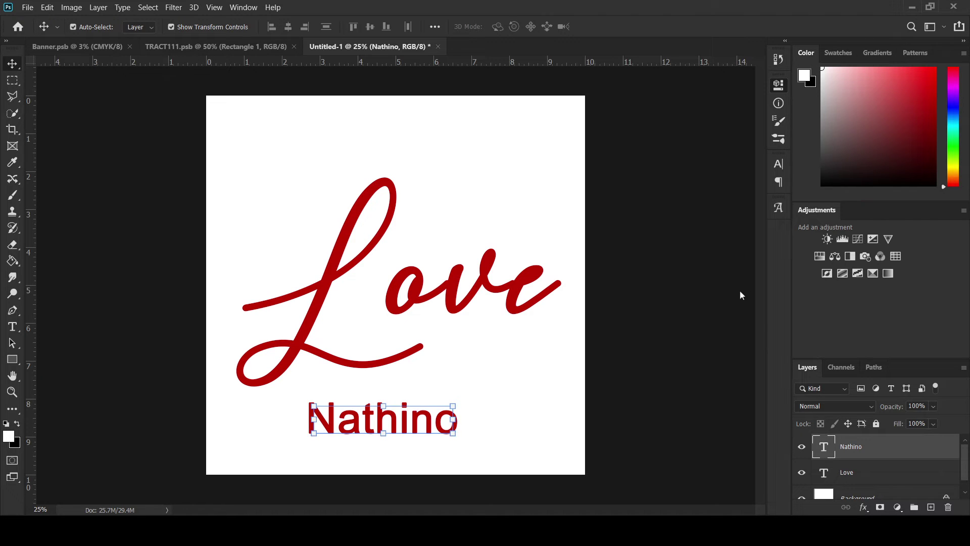
{"action": "key", "text": "Down"}
{"action": "key", "text": "Down"}
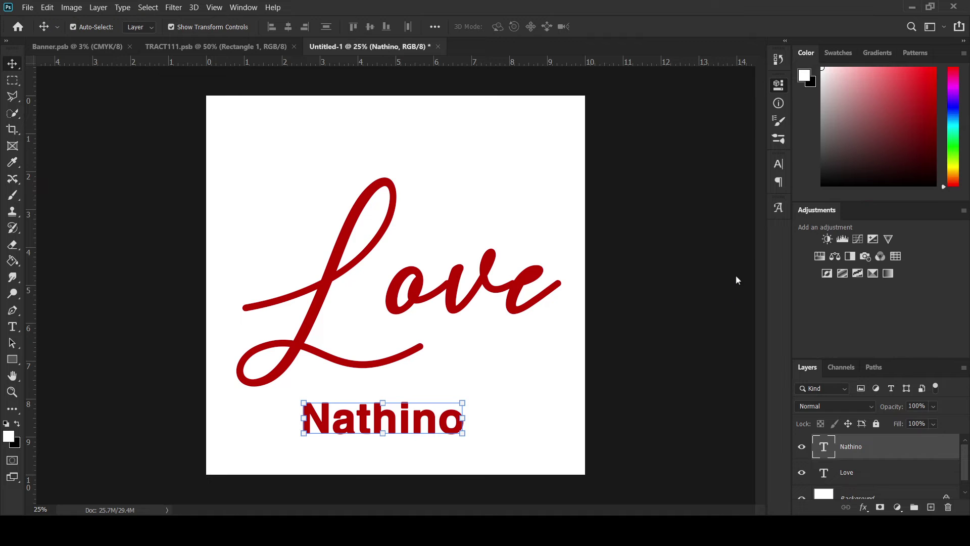
{"action": "key", "text": "Down"}
{"action": "key", "text": "Down"}
{"action": "key", "text": "Down"}
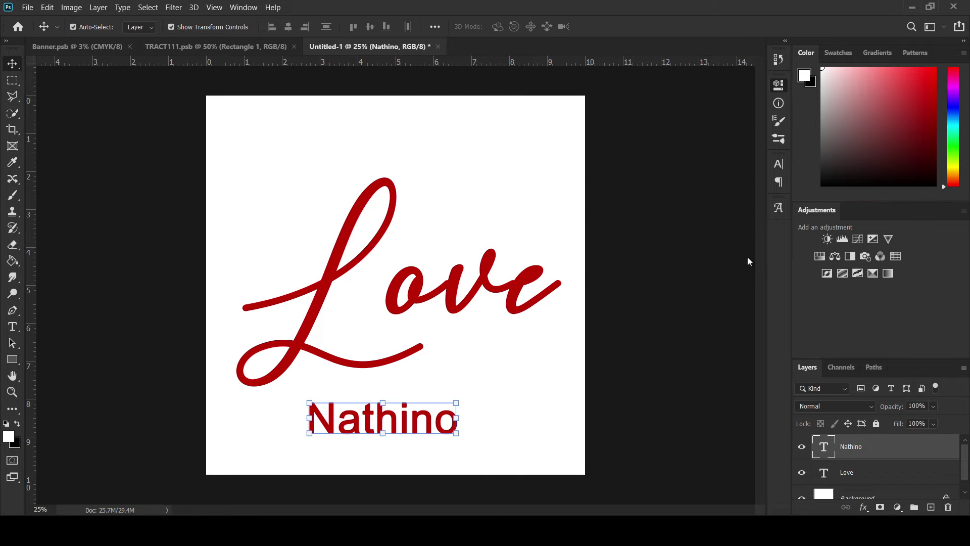
{"action": "key", "text": "Down"}
{"action": "key", "text": "Down"}
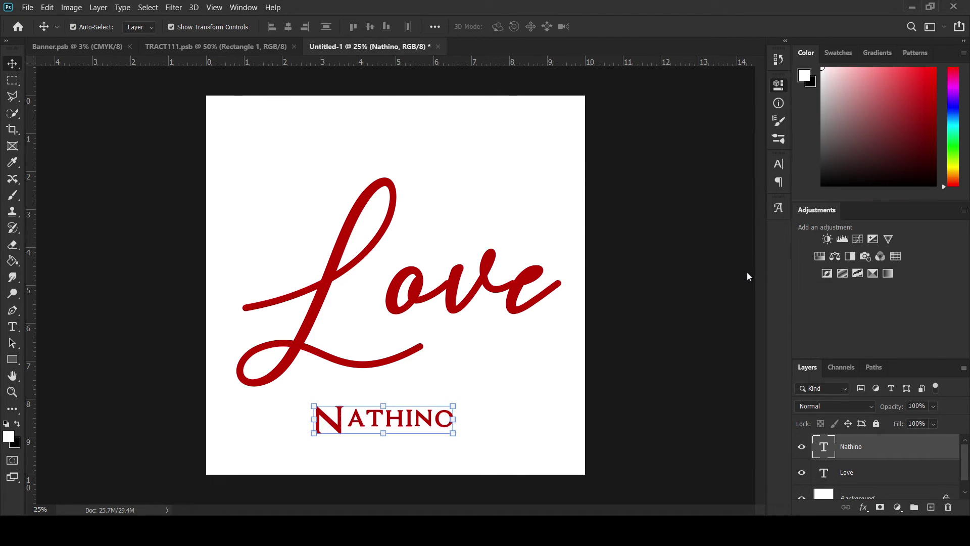
{"action": "key", "text": "Down"}
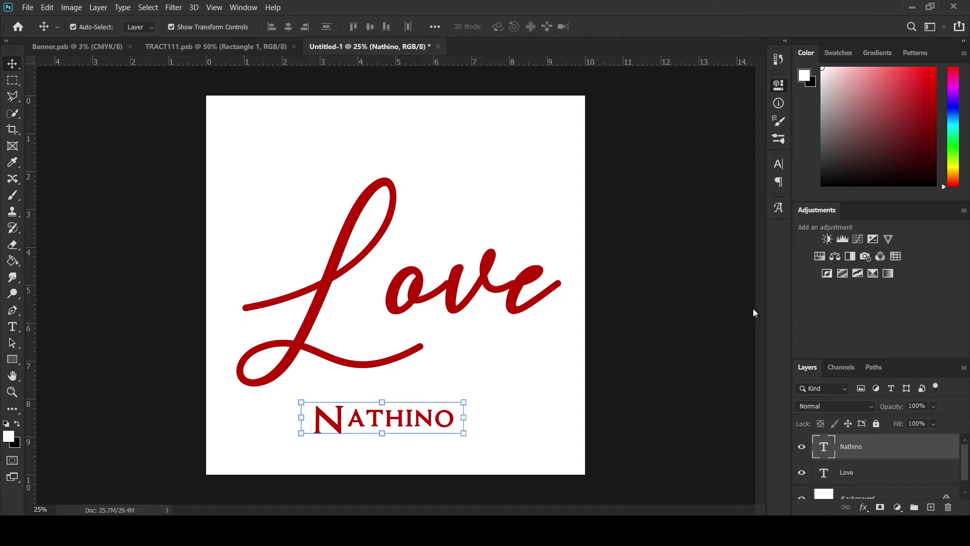
{"action": "key", "text": "Down"}
{"action": "key", "text": "Down"}
{"action": "key", "text": "Down"}
{"action": "key", "text": "Down"}
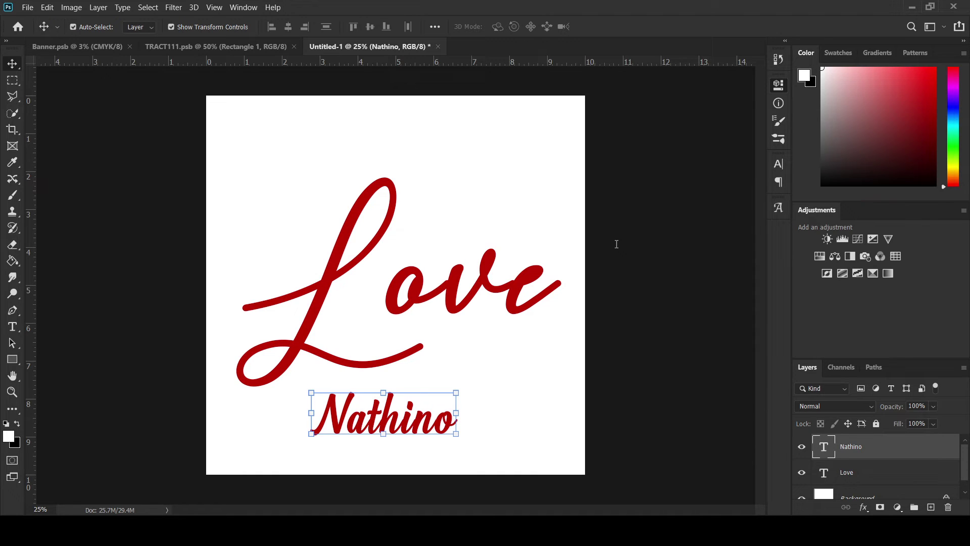
{"action": "key", "text": "ctrl+shift+comma"}
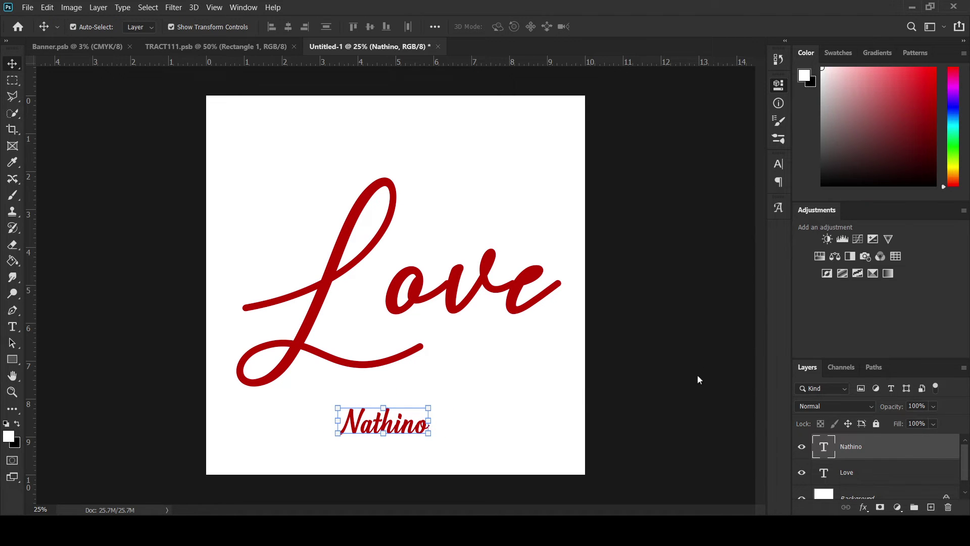
{"action": "key", "text": "ctrl+shift+period"}
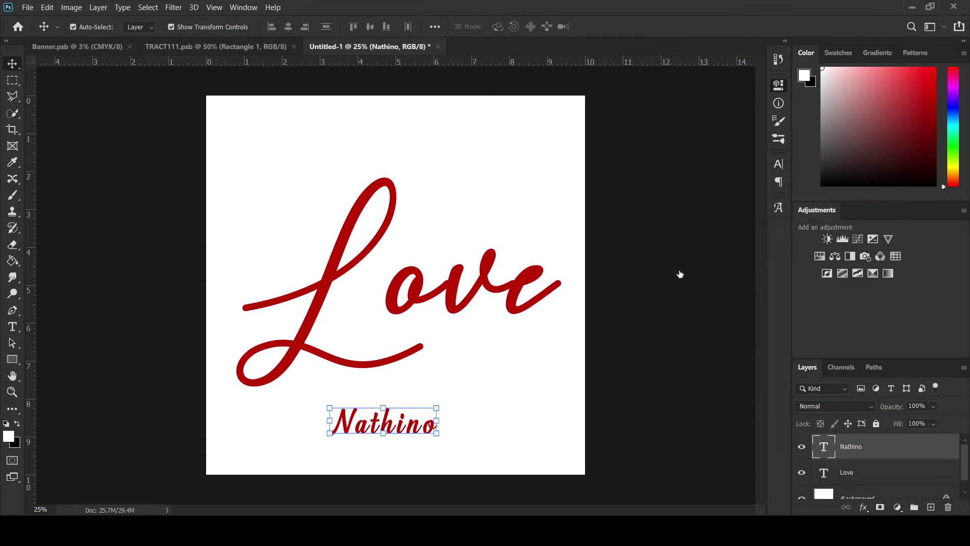
Fill Nathino black and move it above the 've' at Love's right end
{"action": "key", "text": "i"}
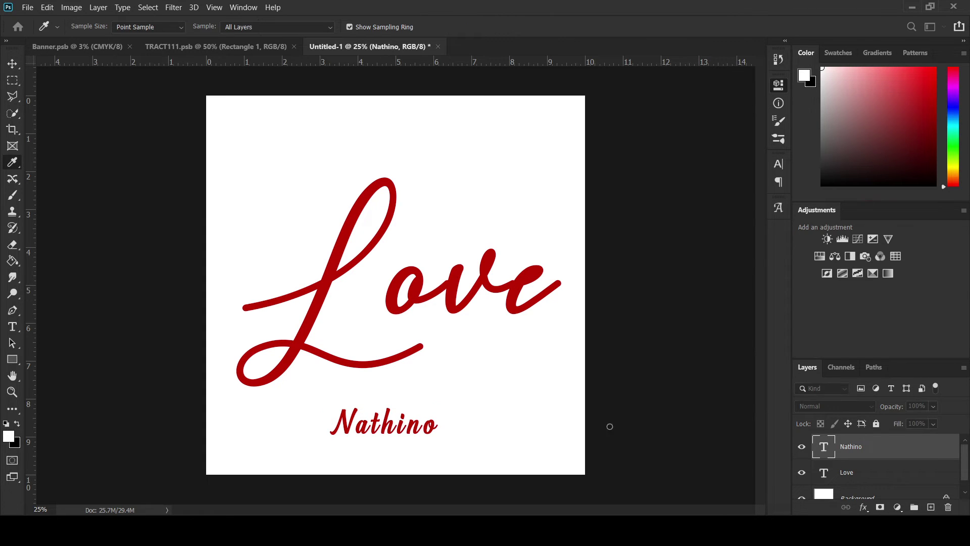
{"action": "key", "text": "ctrl+BackSpace"}
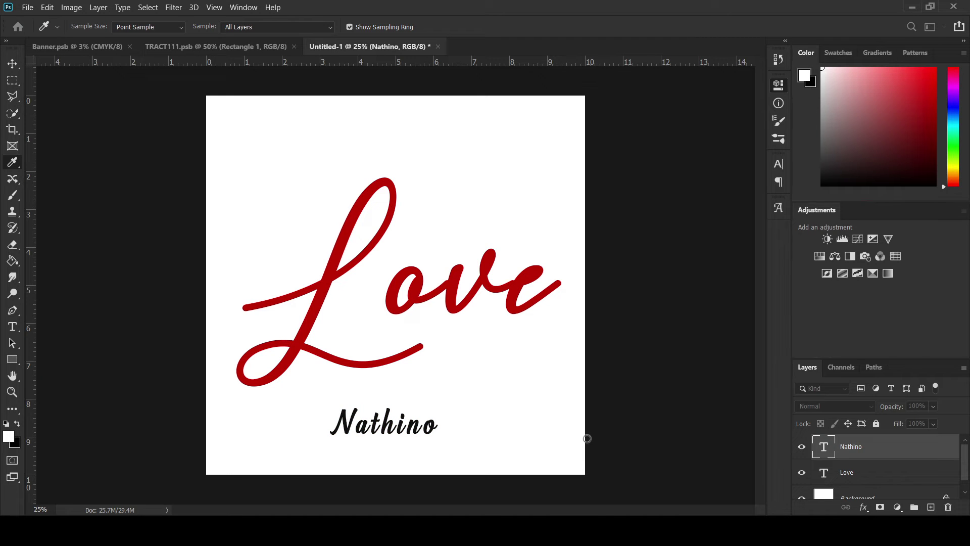
{"action": "key", "text": "v"}
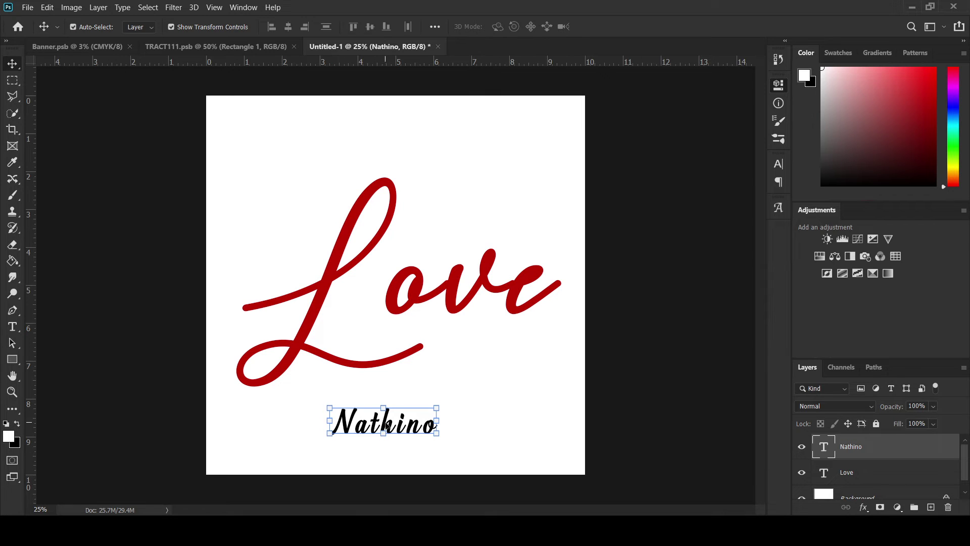
{"action": "left_click_drag", "start_coordinate": [385, 426], "coordinate": [499, 228]}
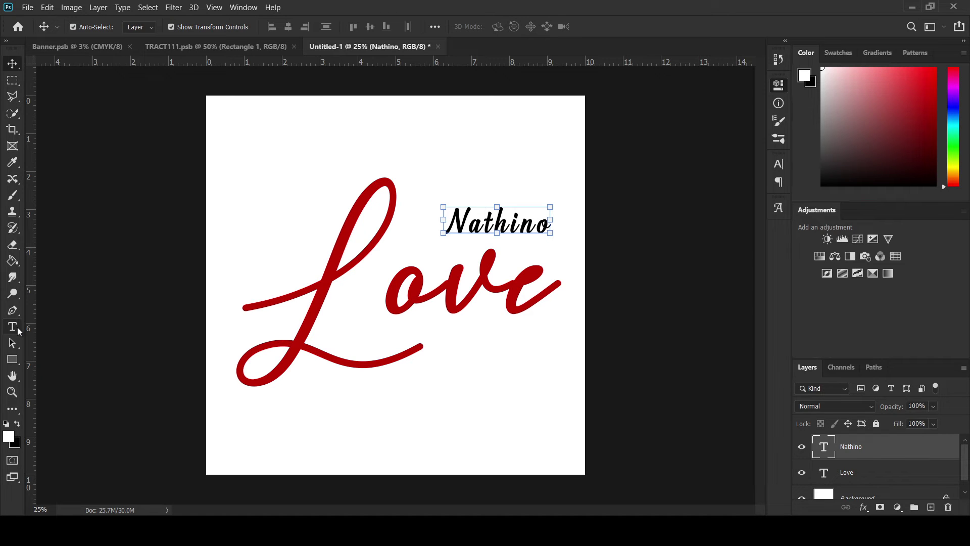
Add a 'PRODUCED BY' credit line with the producer's name near the bottom left
{"action": "left_click", "coordinate": [18, 328]}
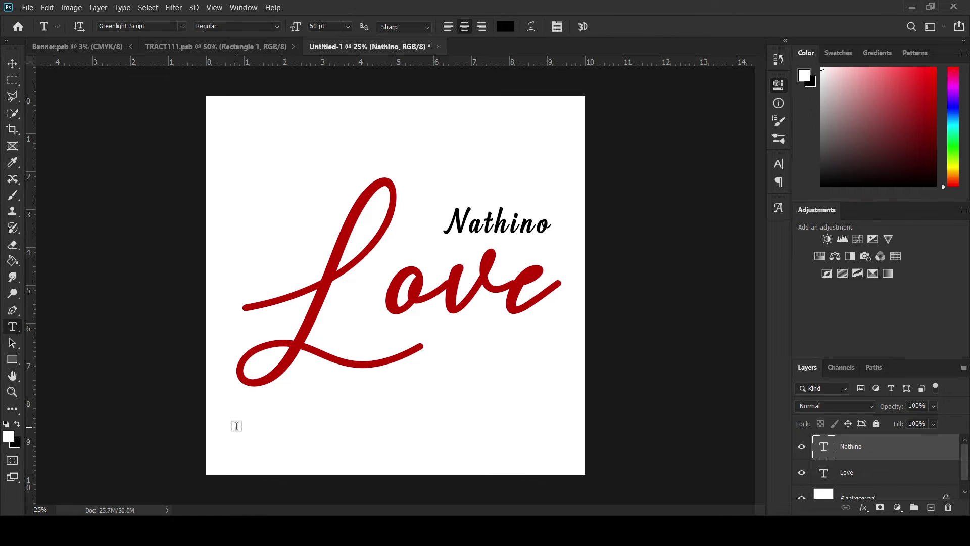
{"action": "left_click", "coordinate": [236, 425]}
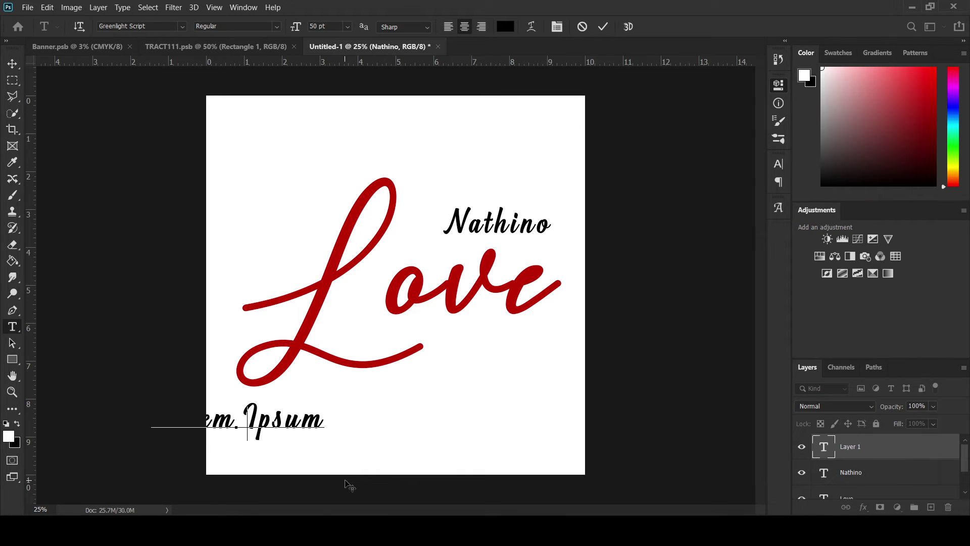
{"action": "type", "text": "PROD"}
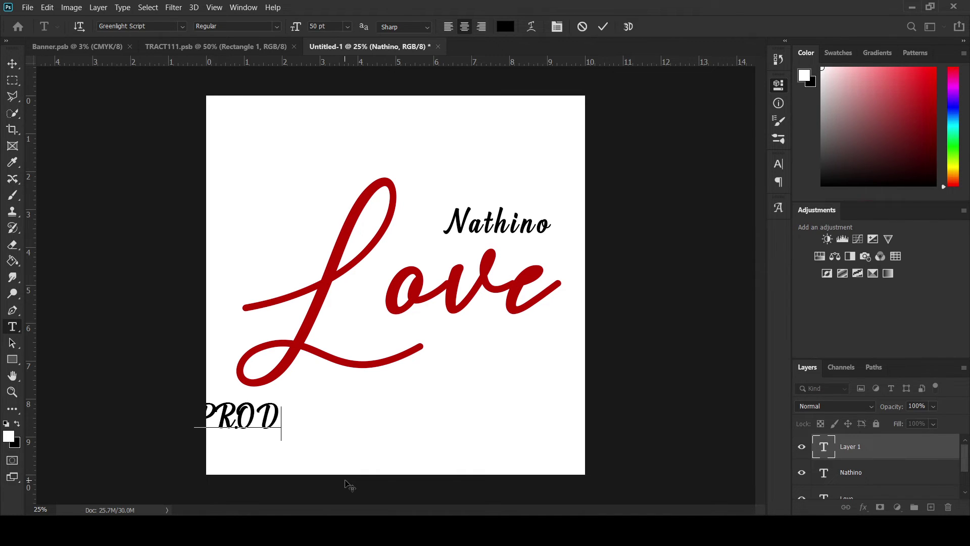
{"action": "type", "text": "UCED"}
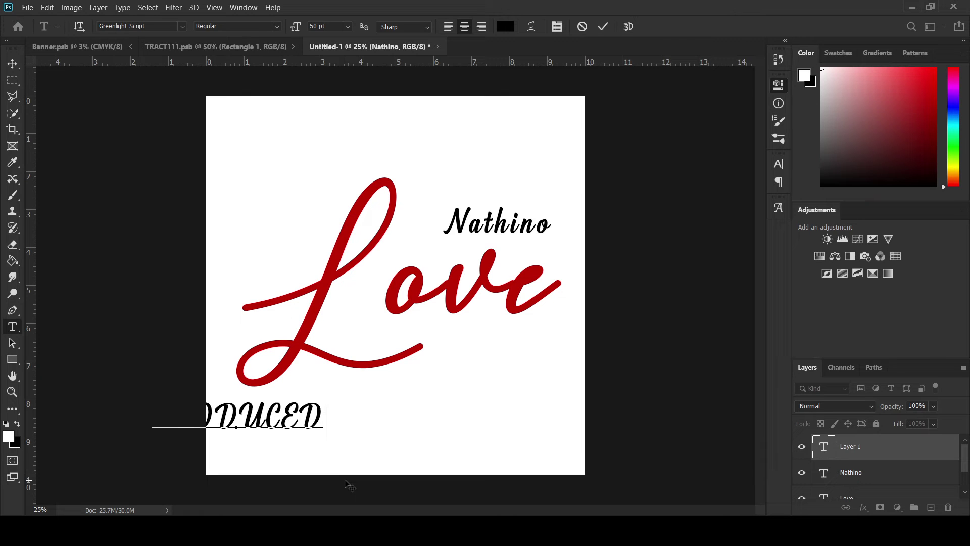
{"action": "type", "text": " BY "}
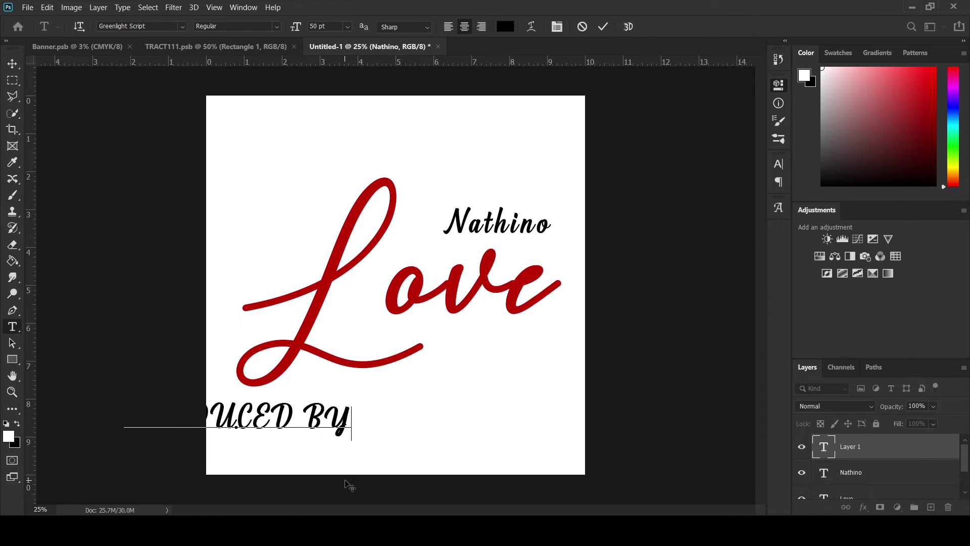
{"action": "type", "text": "BEA"}
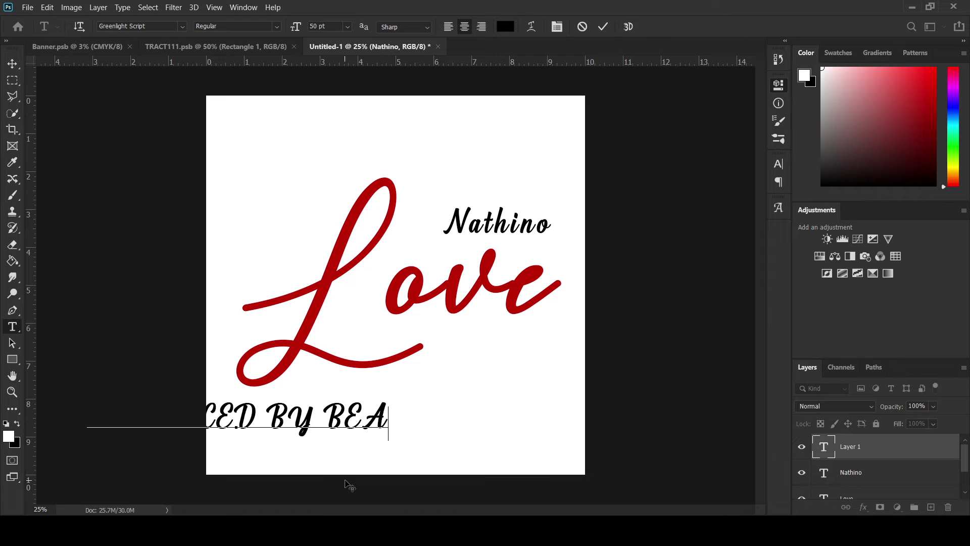
{"action": "type", "text": "TZ"}
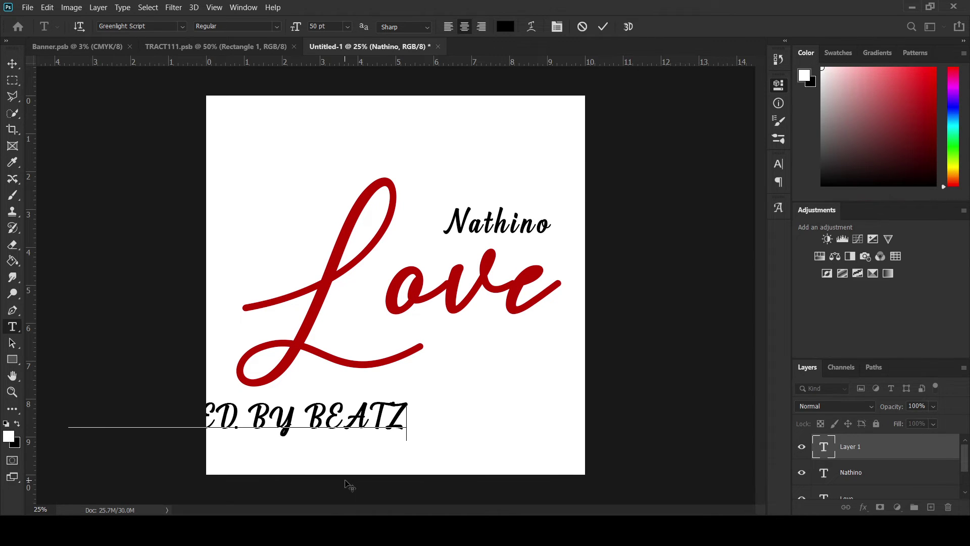
{"action": "type", "text": " VAM"}
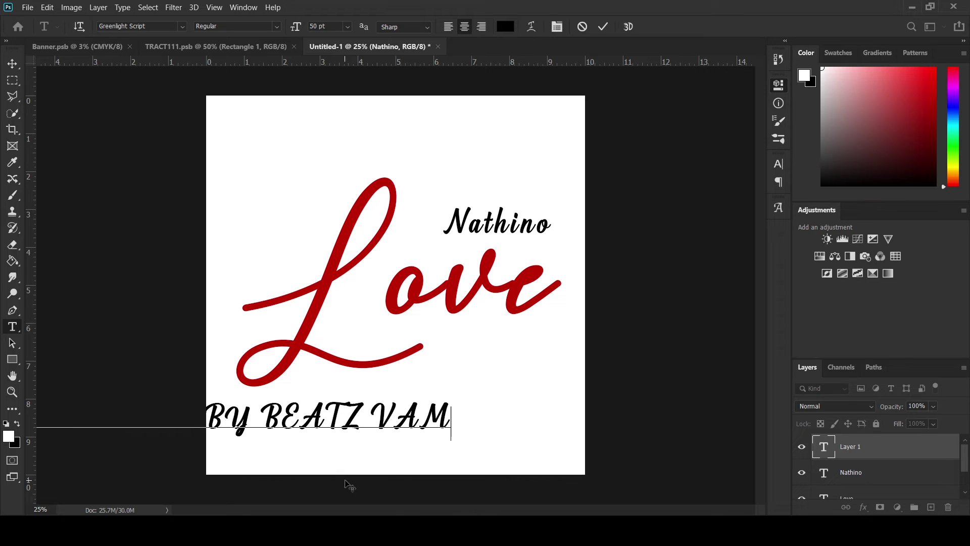
{"action": "type", "text": "PIRE"}
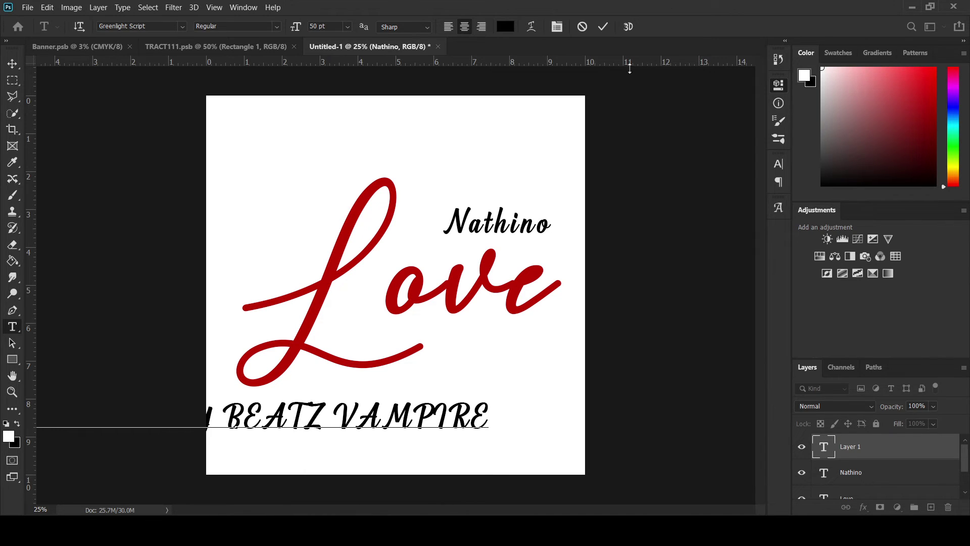
{"action": "left_click", "coordinate": [600, 24]}
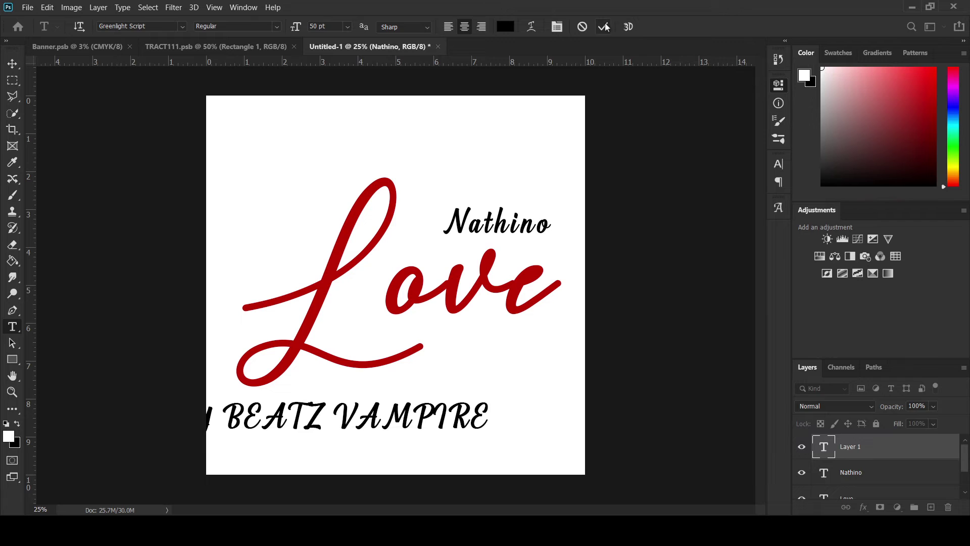
Centre the producer credit along the bottom and shrink it to a small caption
{"action": "left_click", "coordinate": [15, 64]}
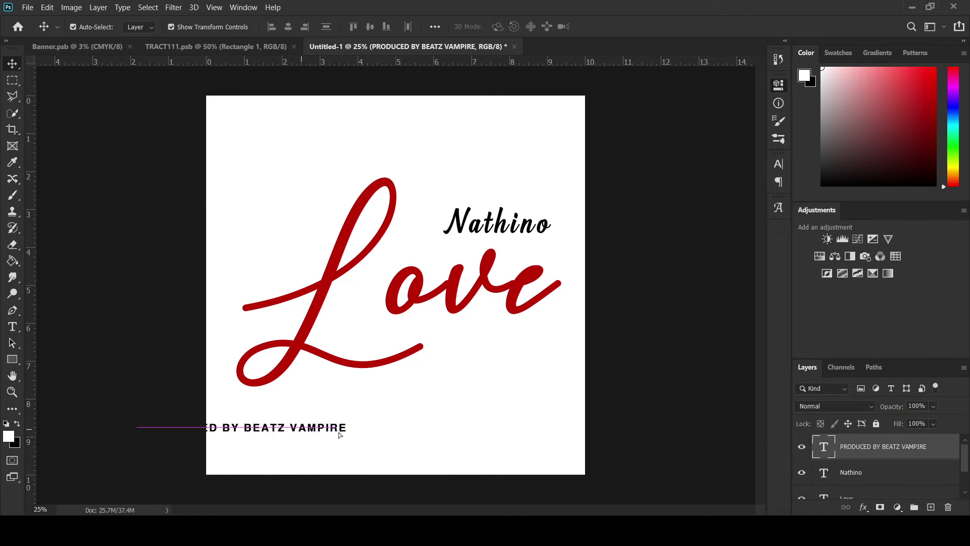
{"action": "mouse_move", "coordinate": [275, 428]}
{"action": "left_mouse_down"}
{"action": "mouse_move", "coordinate": [475, 435]}
{"action": "mouse_move", "coordinate": [436, 436]}
{"action": "left_mouse_up"}
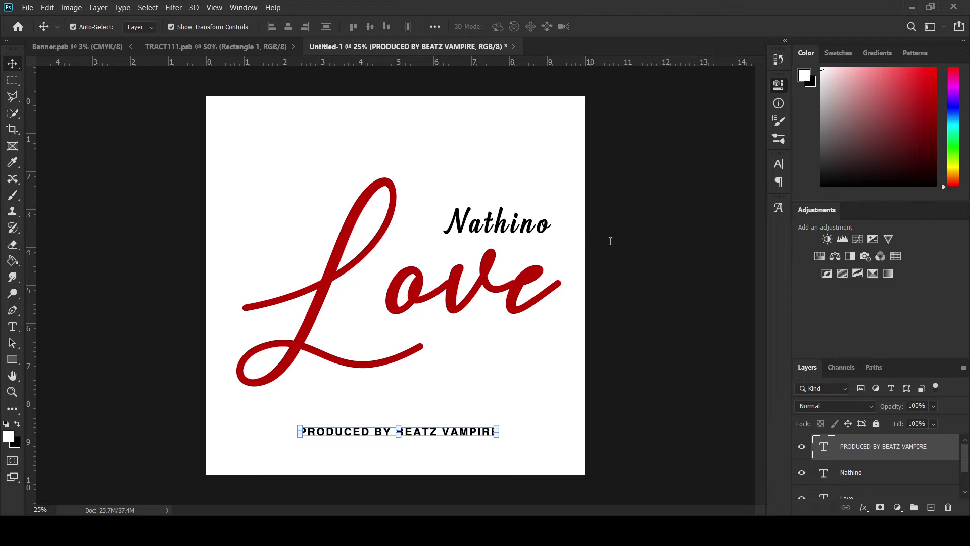
{"action": "key", "text": "ctrl+shift+comma"}
{"action": "key", "text": "ctrl+shift+comma"}
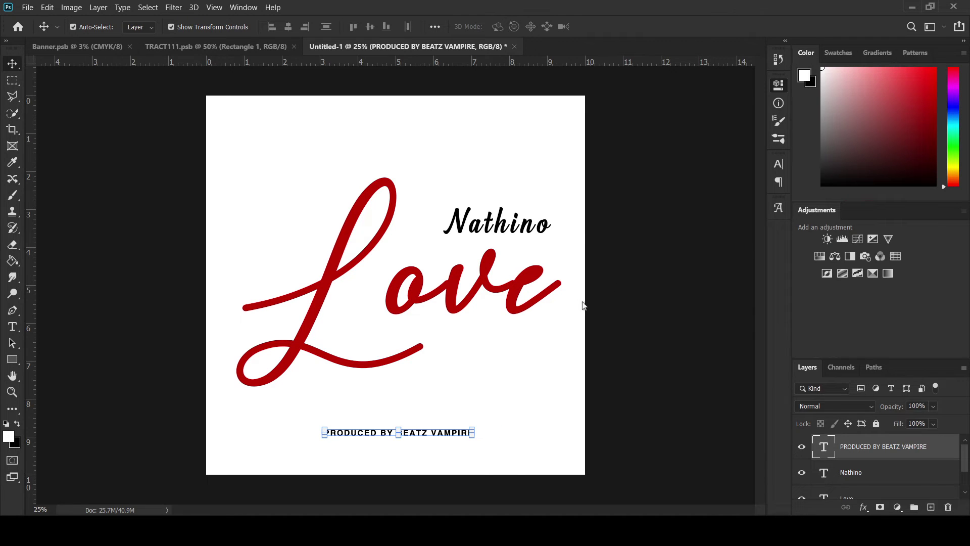
{"action": "left_click", "coordinate": [625, 382]}
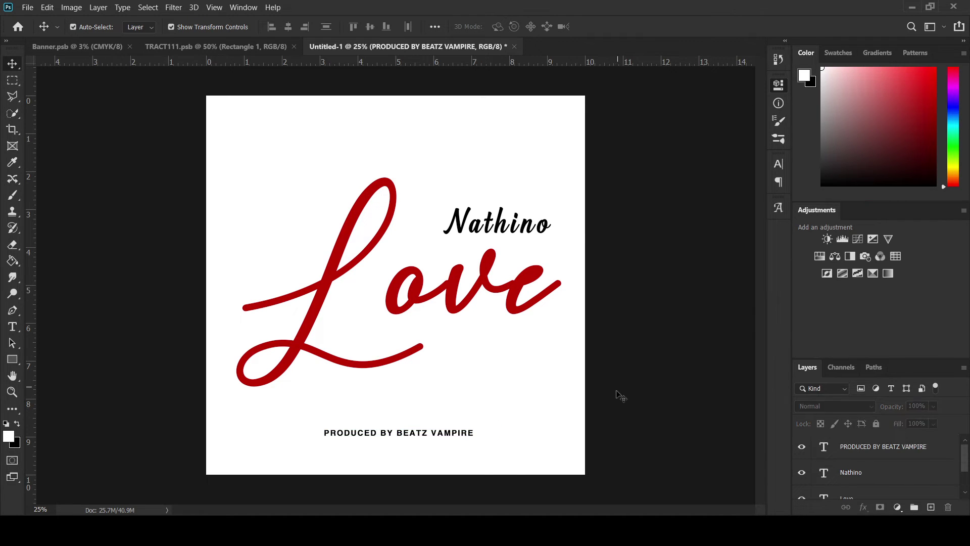
{"action": "left_click", "coordinate": [465, 432]}
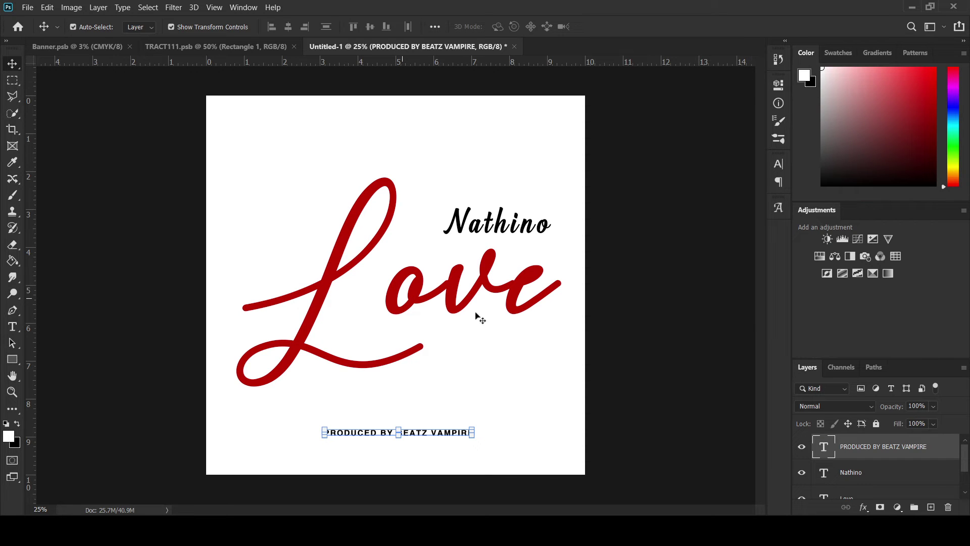
{"action": "left_click", "coordinate": [664, 329]}
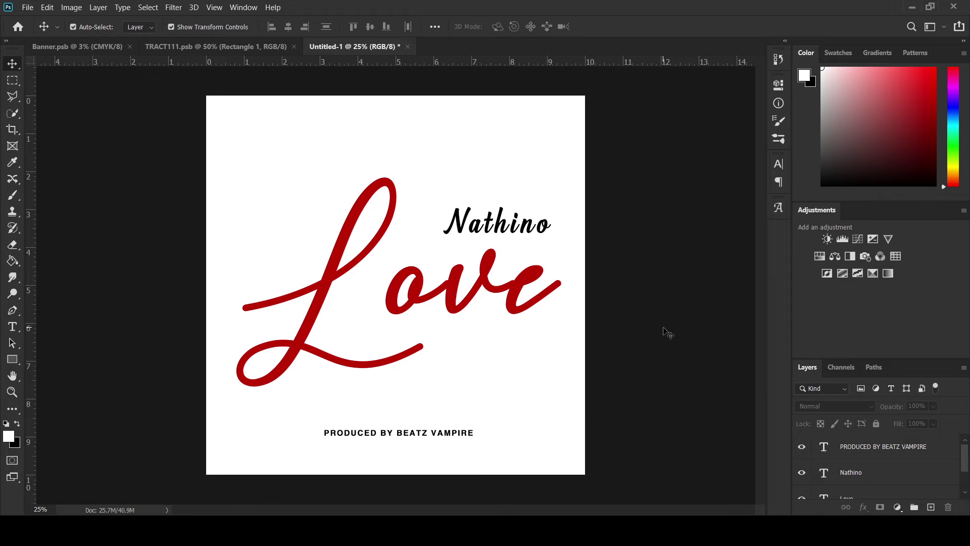
Type the song title 'CASTRO - BACK AND FRONT (AMAPIANO VERSION' as a new line near the top
{"action": "left_click", "coordinate": [13, 327]}
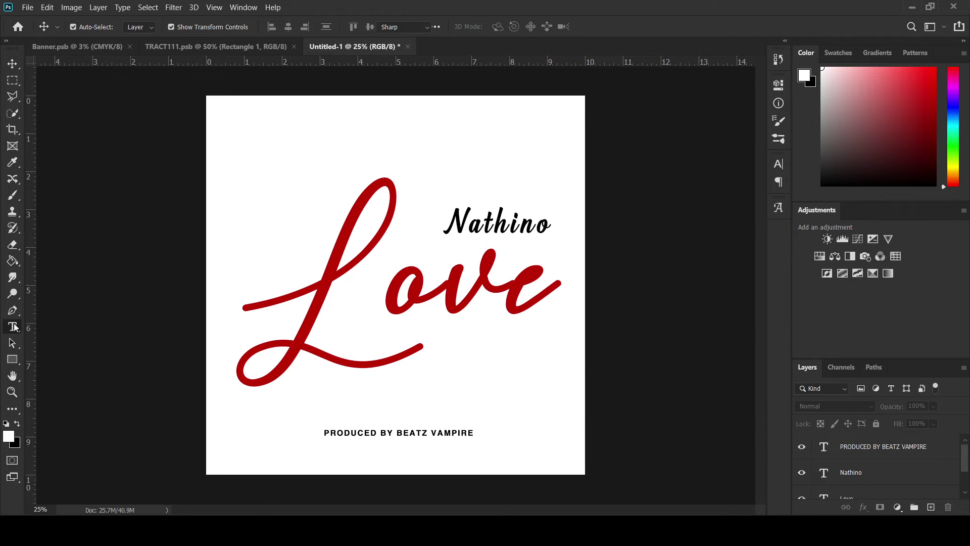
{"action": "left_click", "coordinate": [359, 401]}
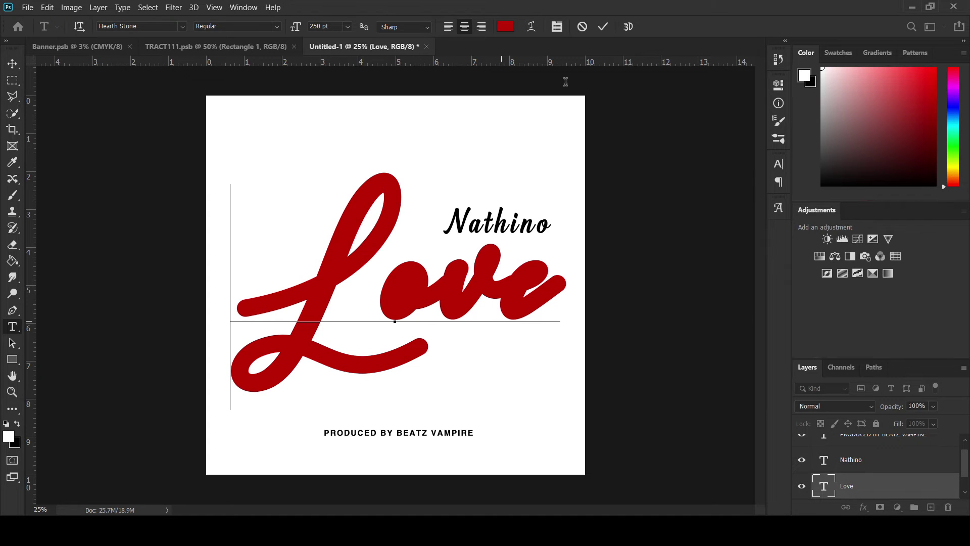
{"action": "left_click", "coordinate": [582, 26]}
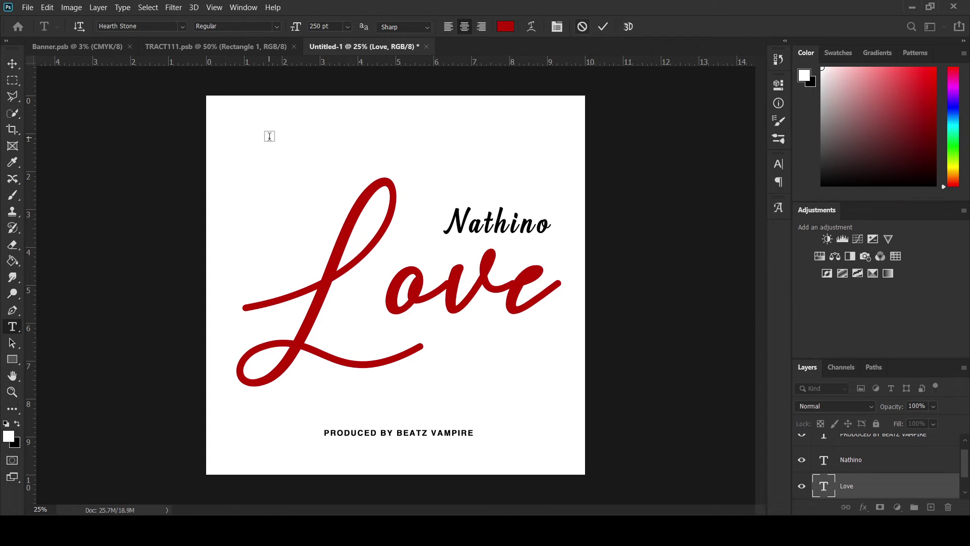
{"action": "left_click", "coordinate": [269, 136]}
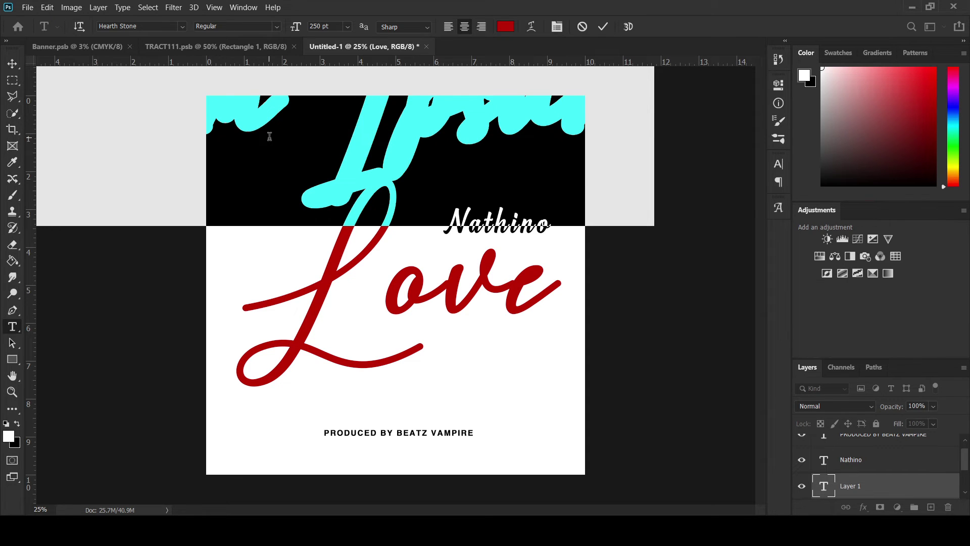
{"action": "type", "text": "FIRS"}
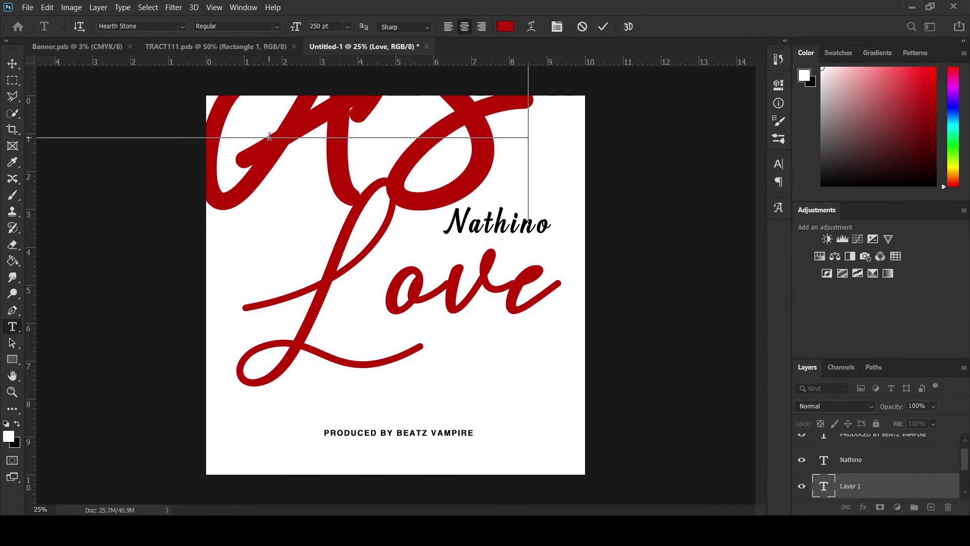
{"action": "type", "text": "THE"}
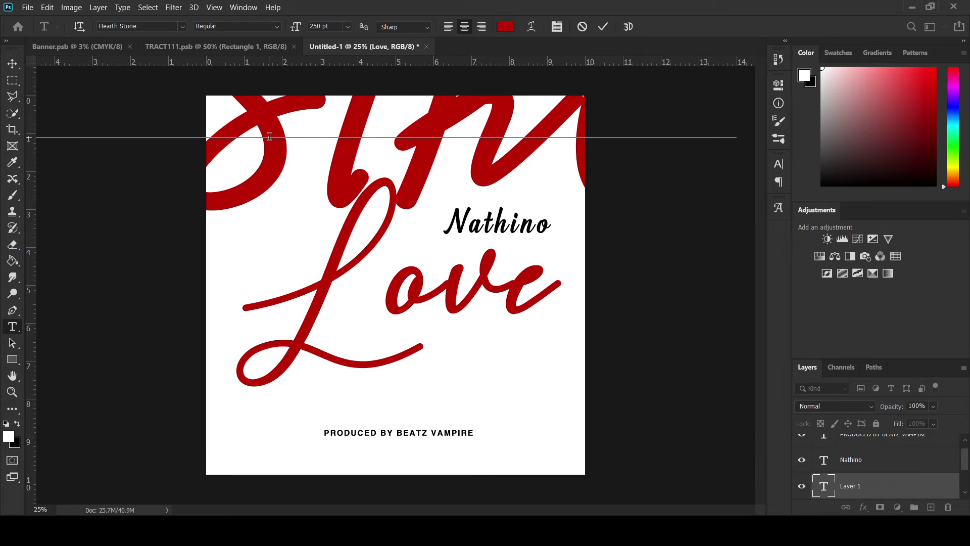
{"action": "type", "text": "E"}
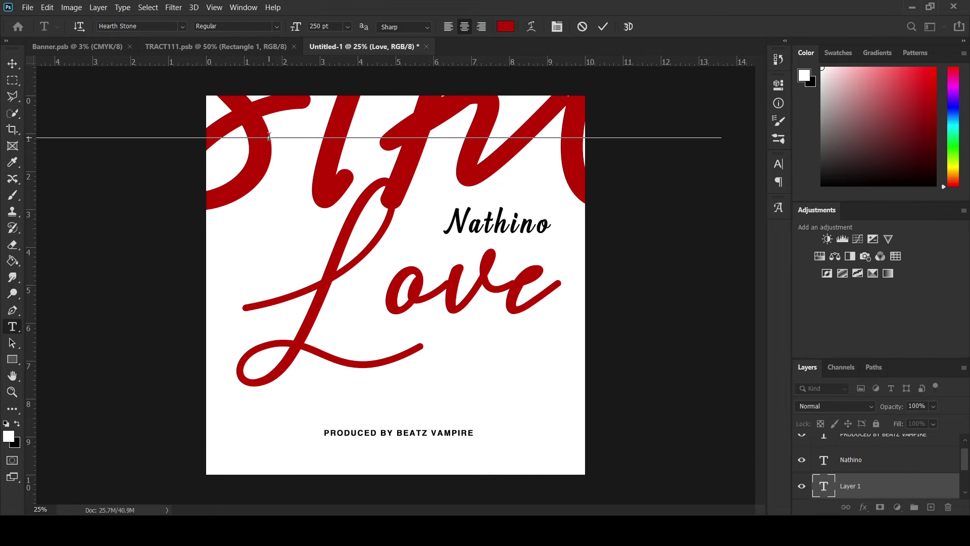
{"action": "type", "text": "M"}
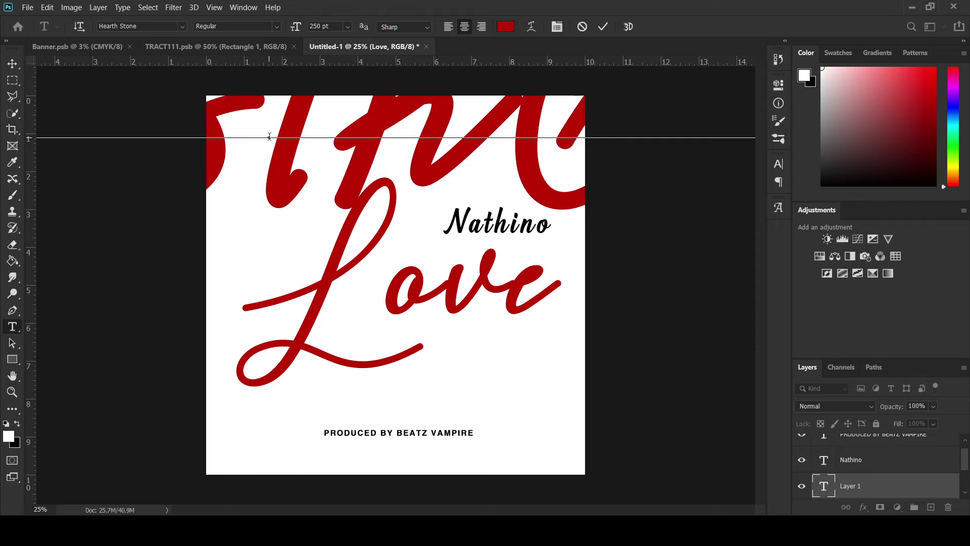
{"action": "type", "text": "o-"}
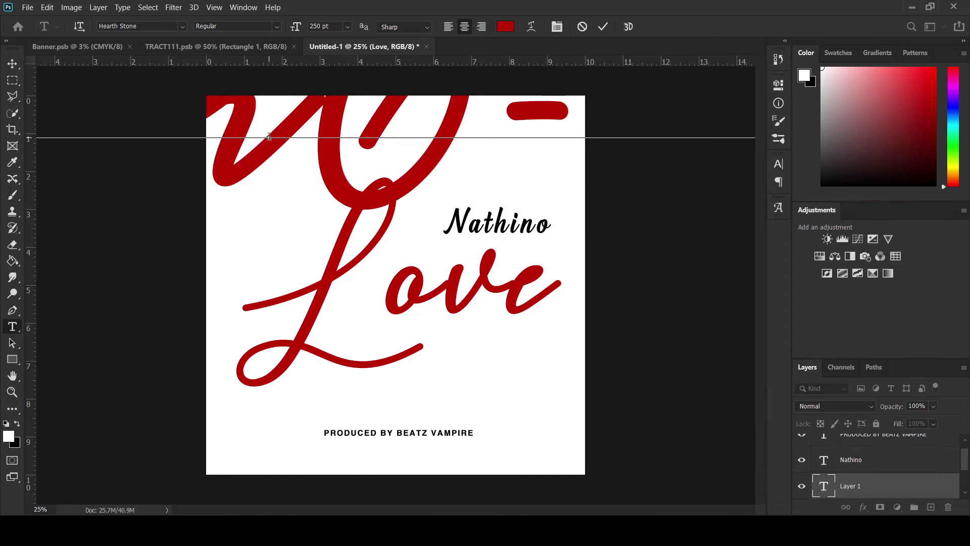
{"action": "type", "text": "Sal"}
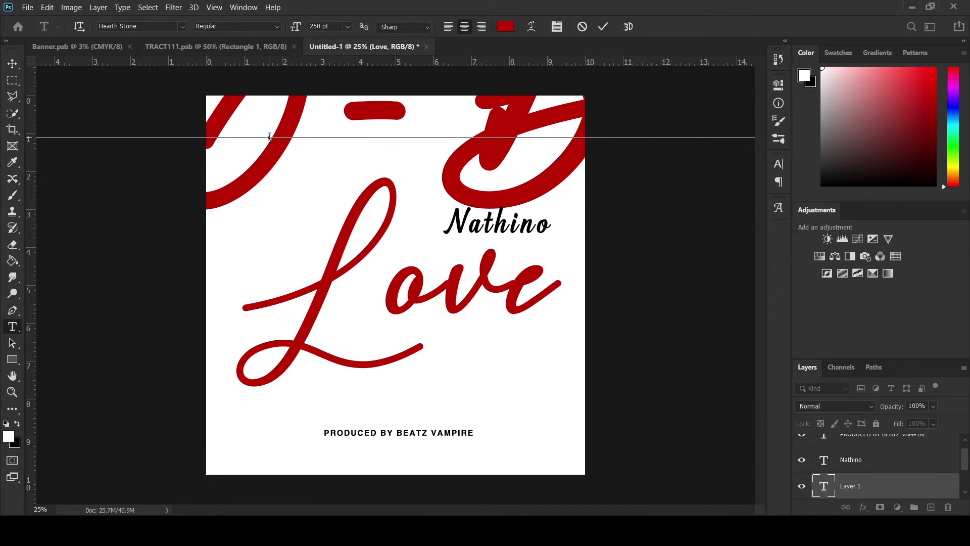
{"action": "type", "text": "va"}
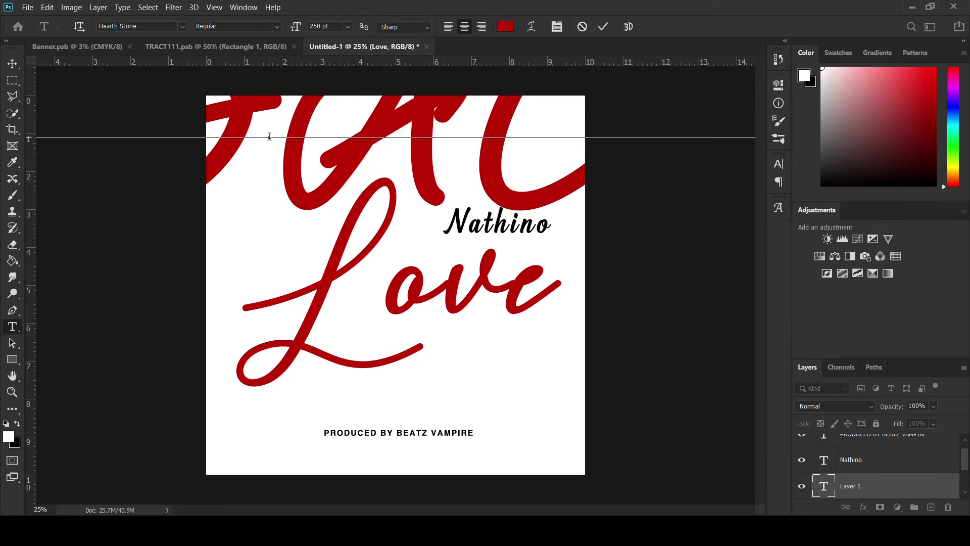
{"action": "type", "text": "dor"}
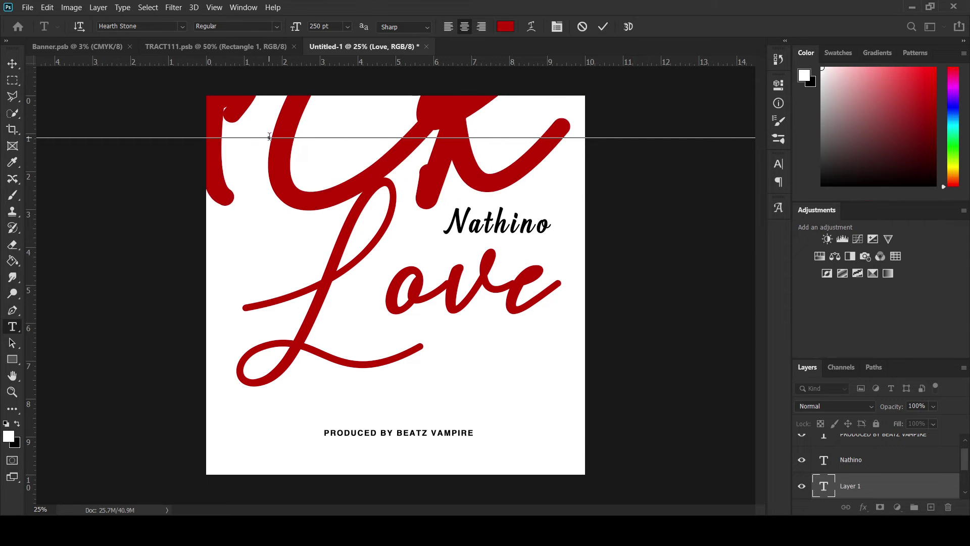
{"action": "type", "text": "es"}
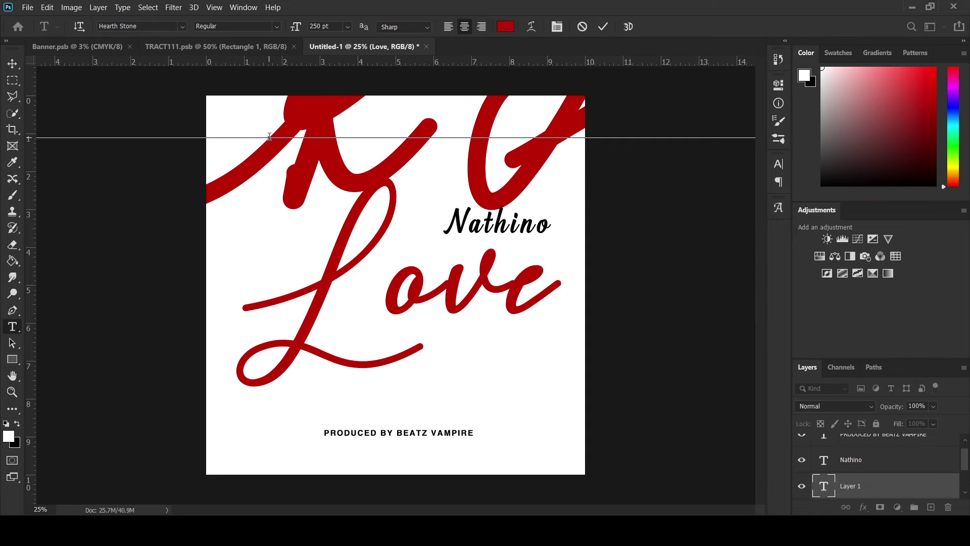
{"action": "type", "text": "a"}
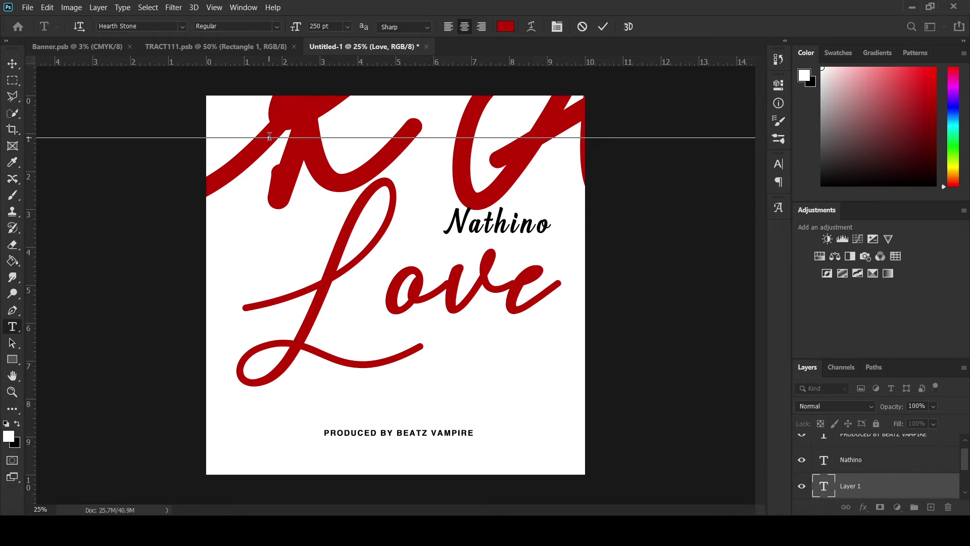
{"action": "type", "text": "n"}
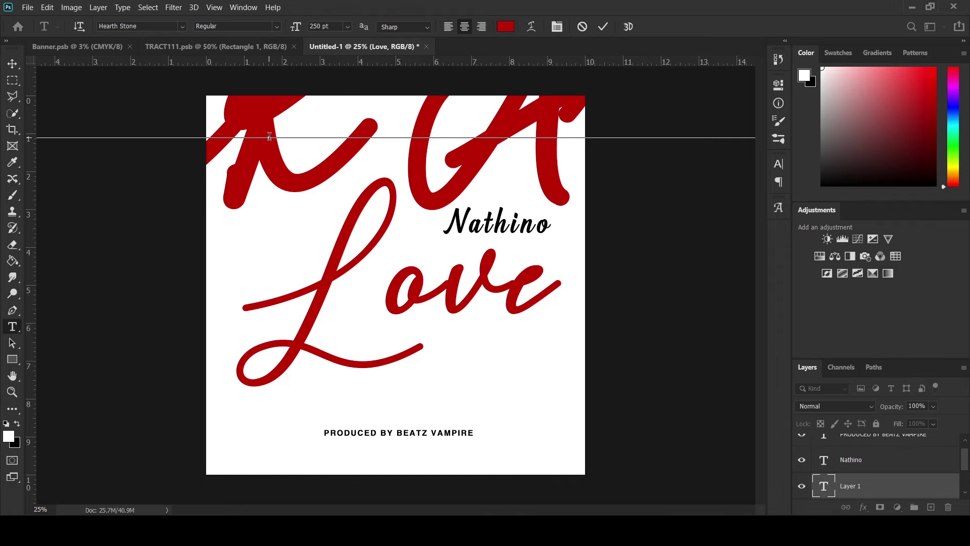
{"action": "type", "text": "de"}
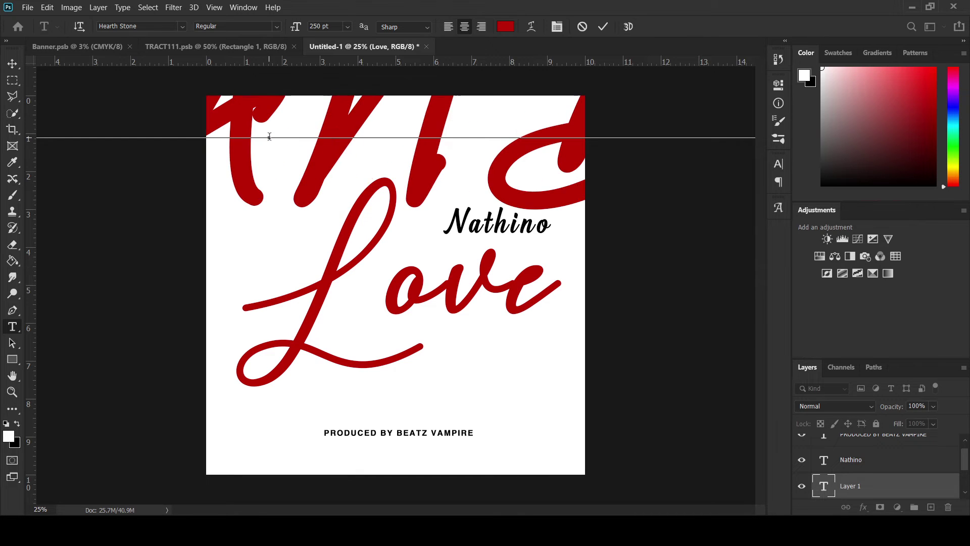
{"action": "type", "text": "rful"}
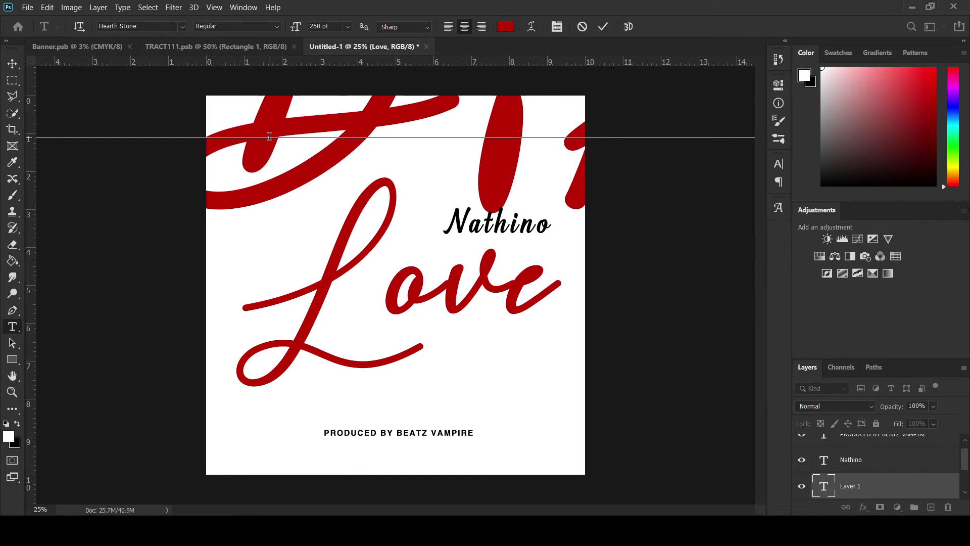
{"action": "type", "text": " M"}
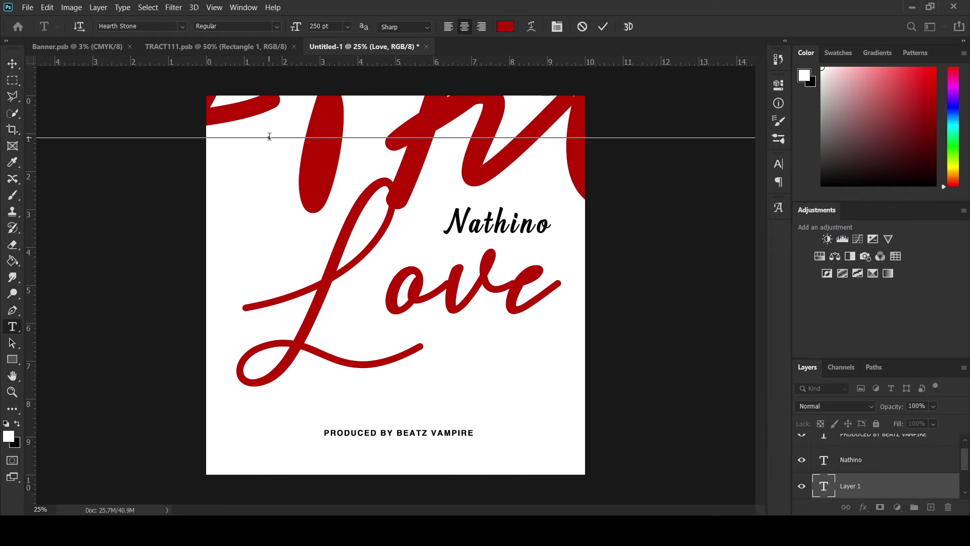
{"action": "type", "text": "emori"}
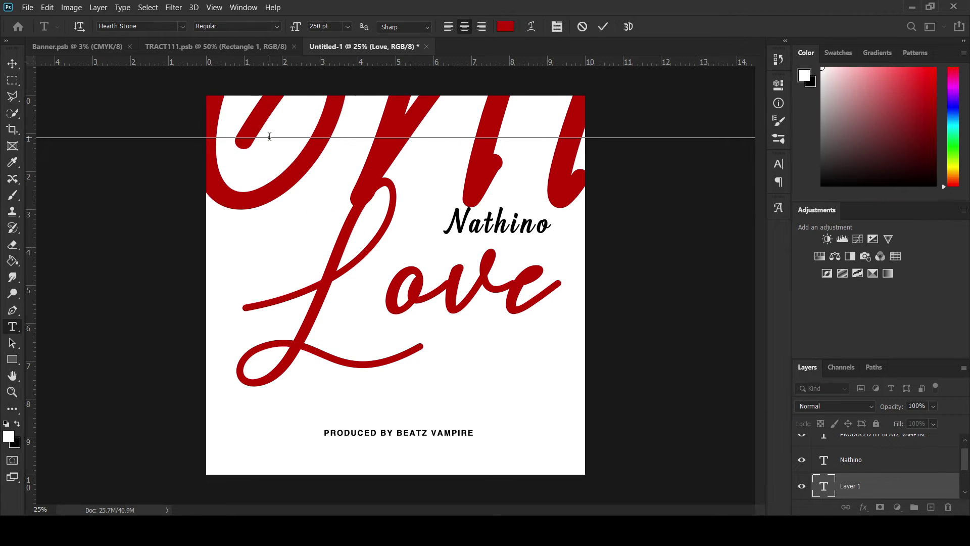
{"action": "type", "text": "e"}
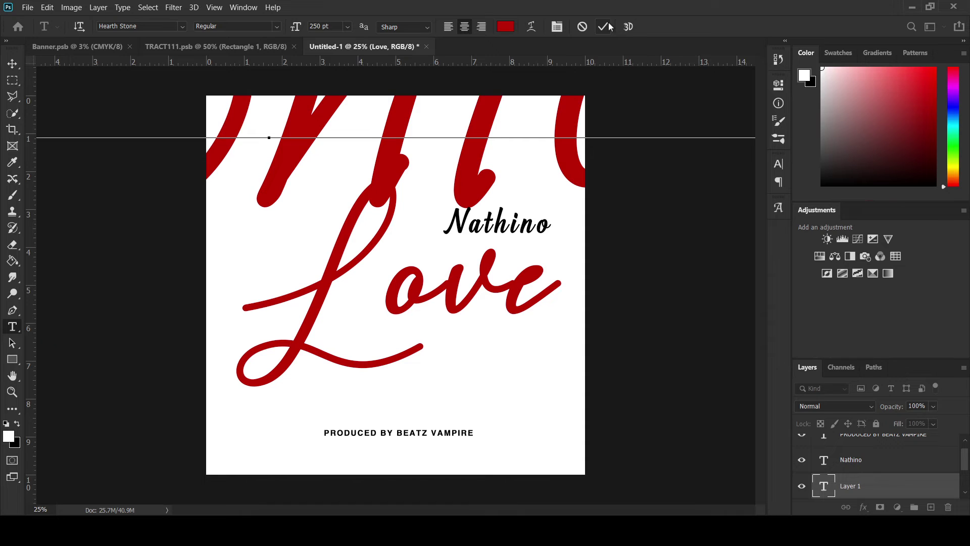
{"action": "left_click", "coordinate": [610, 25]}
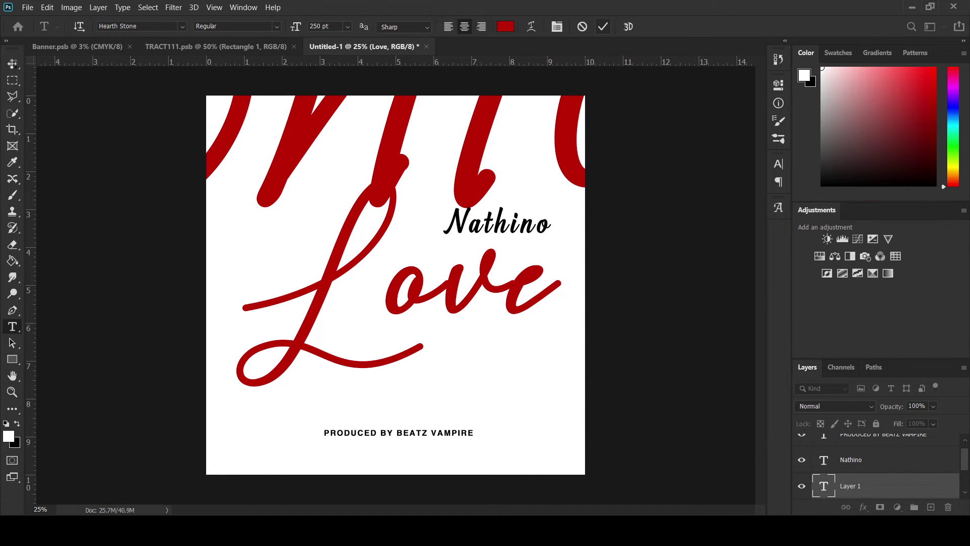
{"action": "left_click", "coordinate": [12, 64]}
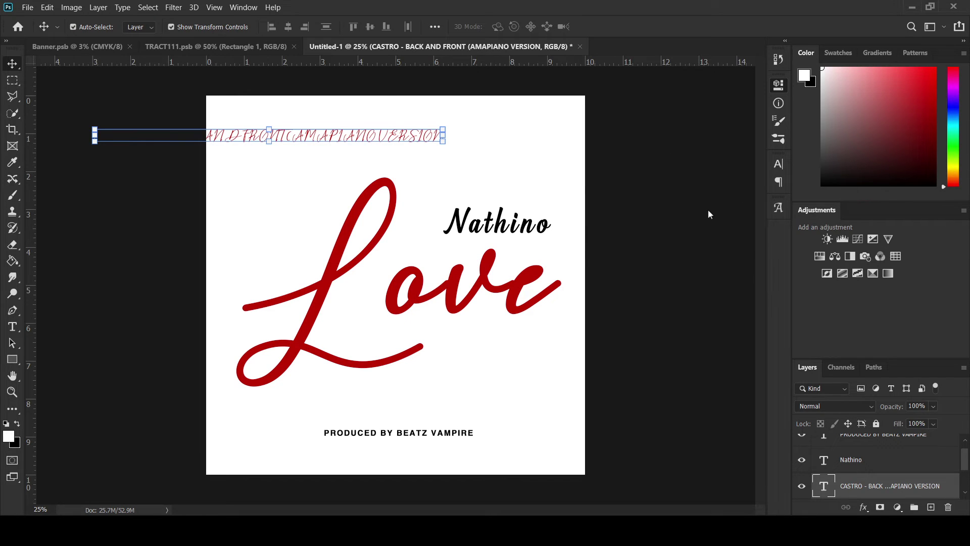
Switch the title to a small bold font and move it just below Love
{"action": "key", "text": "Down"}
{"action": "key", "text": "Down"}
{"action": "key", "text": "Down"}
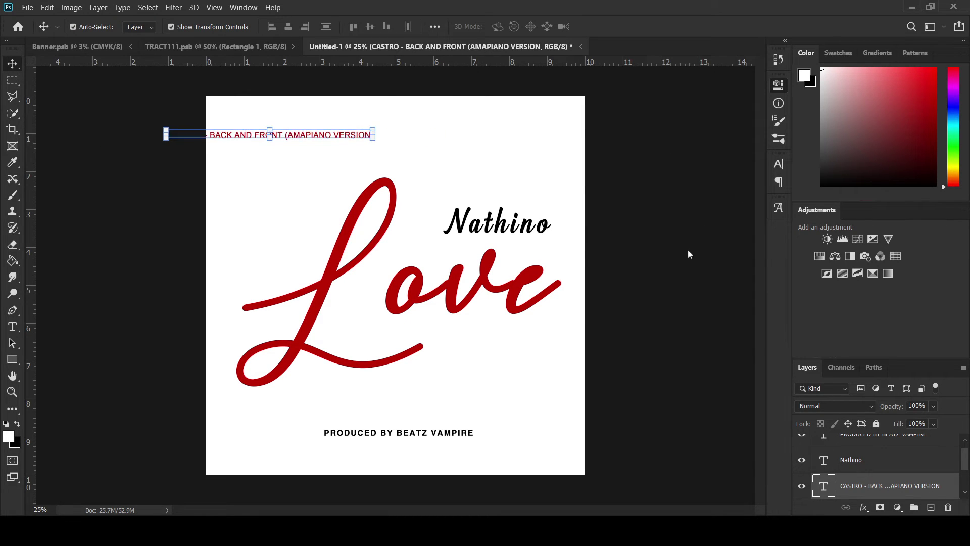
{"action": "key", "text": "Down"}
{"action": "key", "text": "Down"}
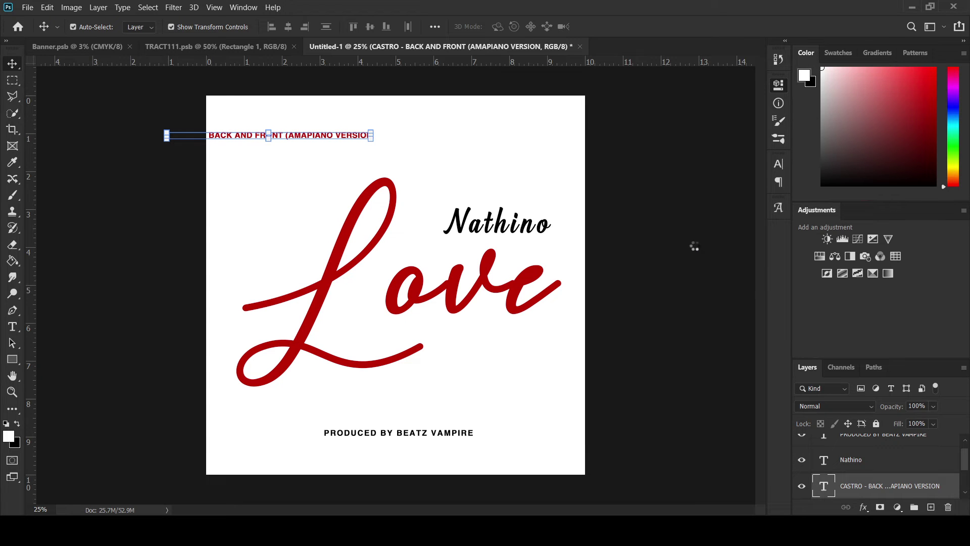
{"action": "left_click", "coordinate": [374, 145]}
{"action": "left_click_drag", "start_coordinate": [374, 145], "coordinate": [473, 168]}
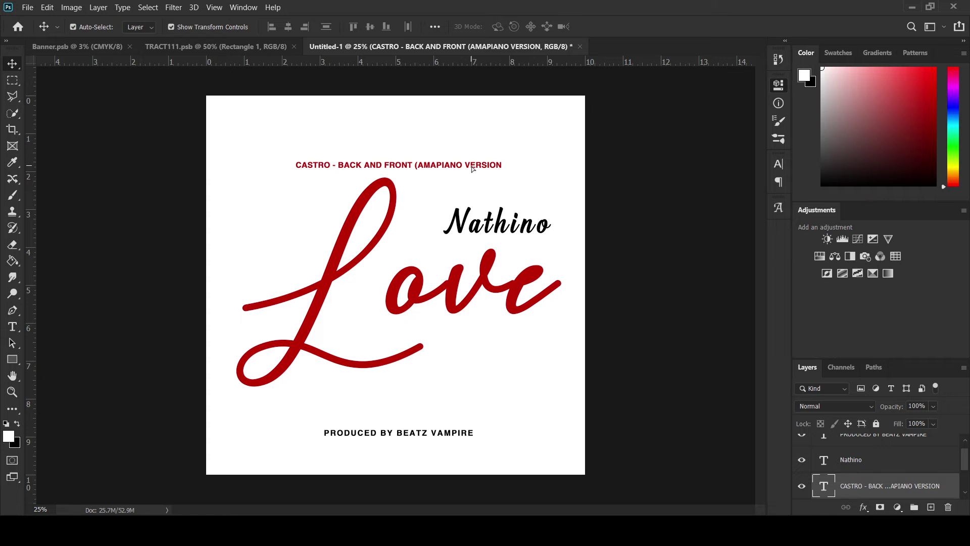
{"action": "left_click_drag", "start_coordinate": [472, 168], "coordinate": [463, 386]}
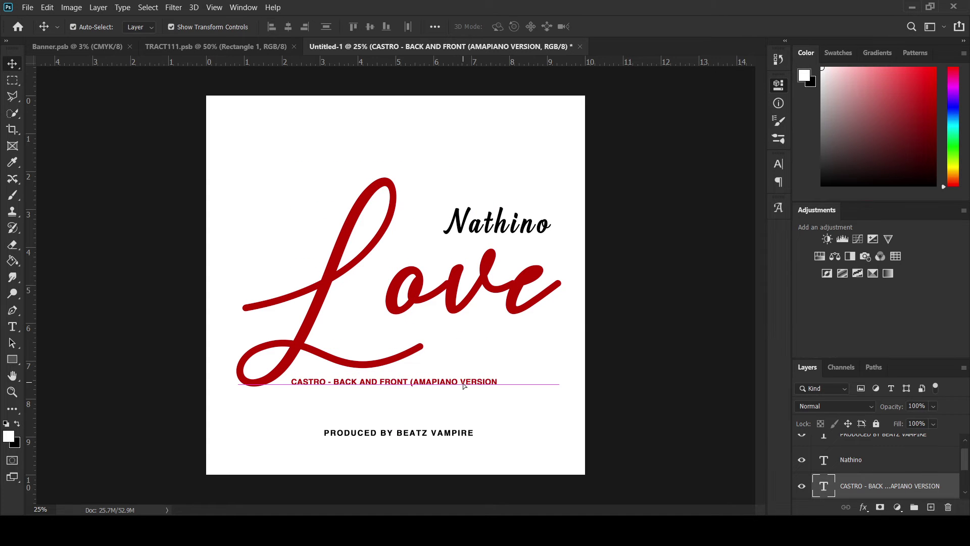
Append a closing bracket ')' to the title and make it black
{"action": "double_click", "coordinate": [465, 384]}
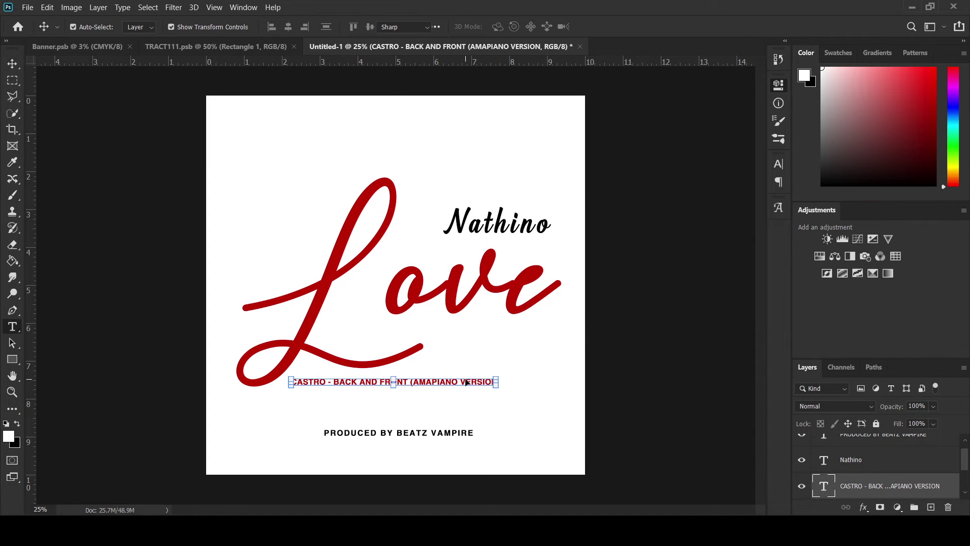
{"action": "left_click", "coordinate": [465, 383]}
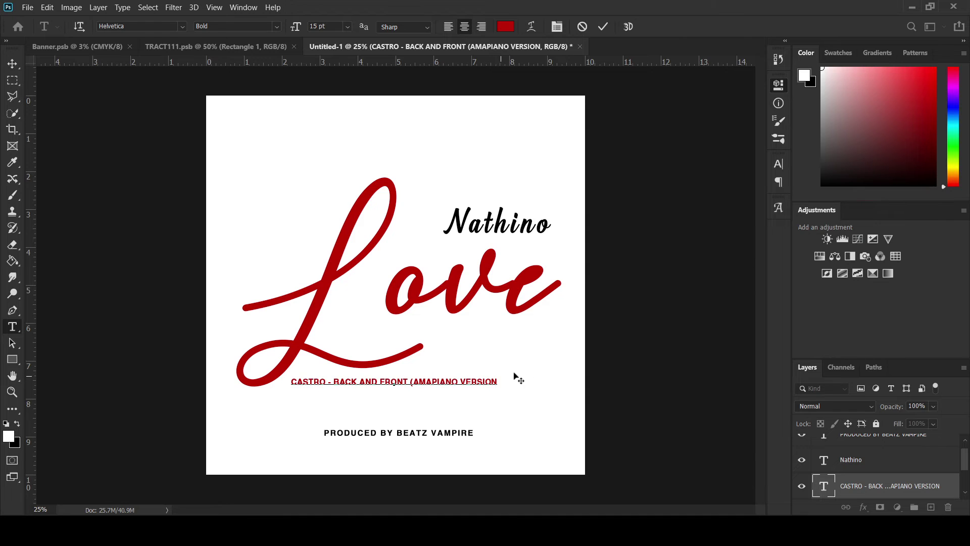
{"action": "type", "text": ")"}
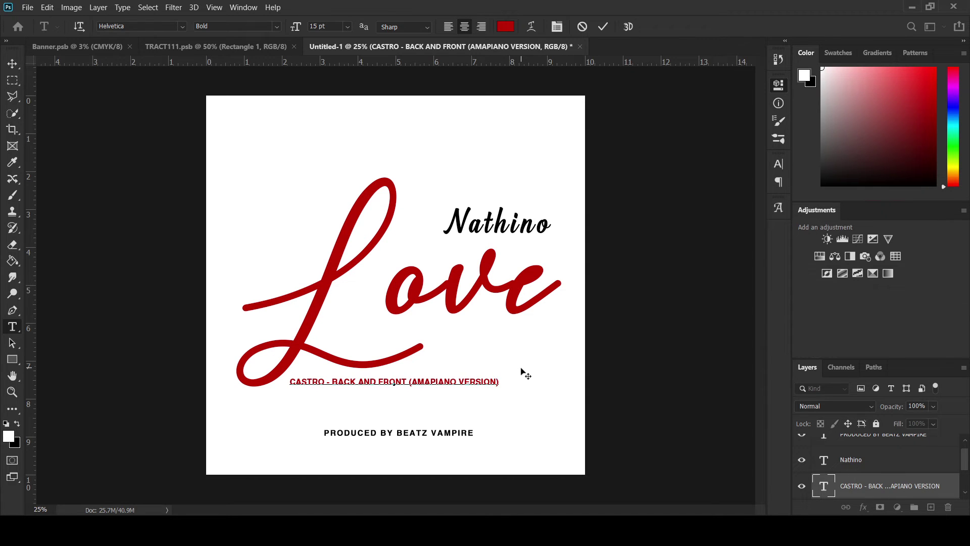
{"action": "left_click", "coordinate": [603, 27]}
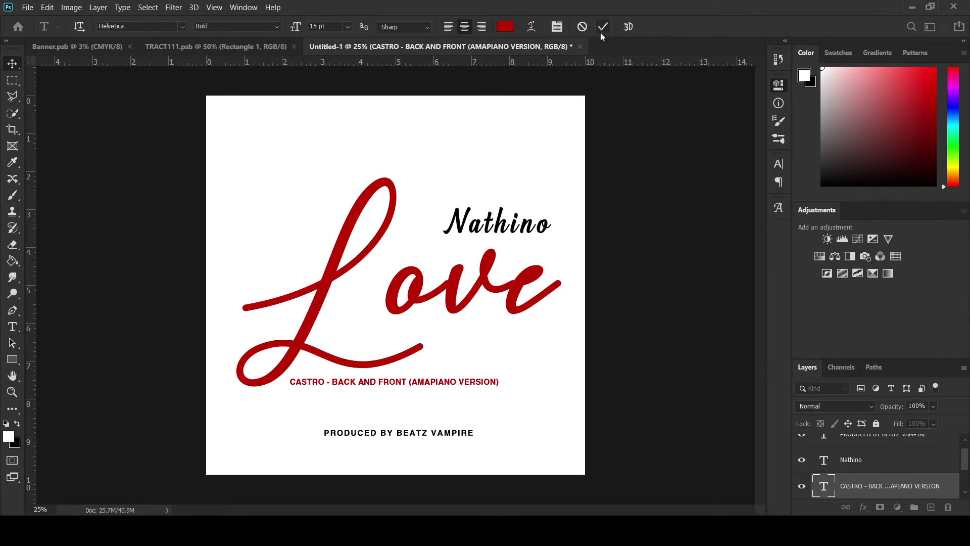
{"action": "key", "text": "v"}
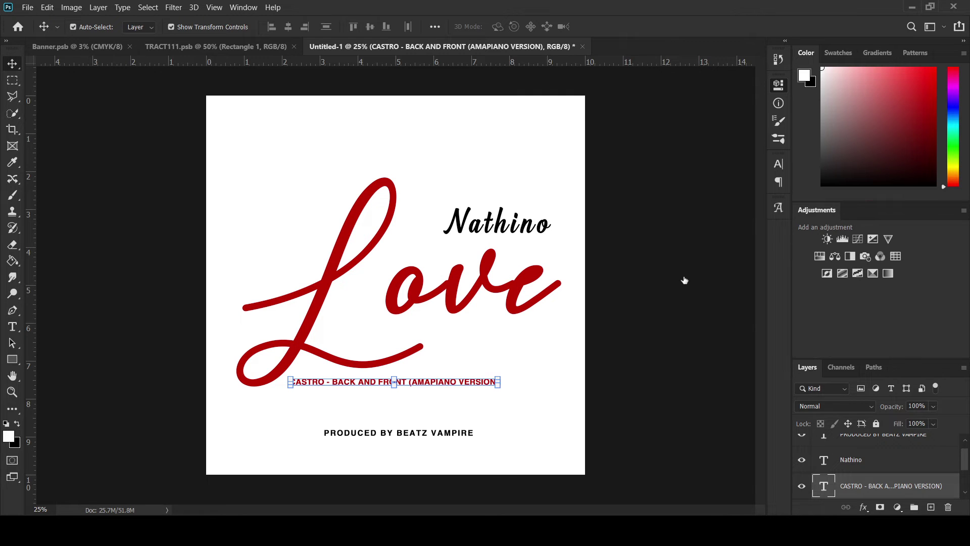
{"action": "key", "text": "i"}
{"action": "key", "text": "ctrl+BackSpace"}
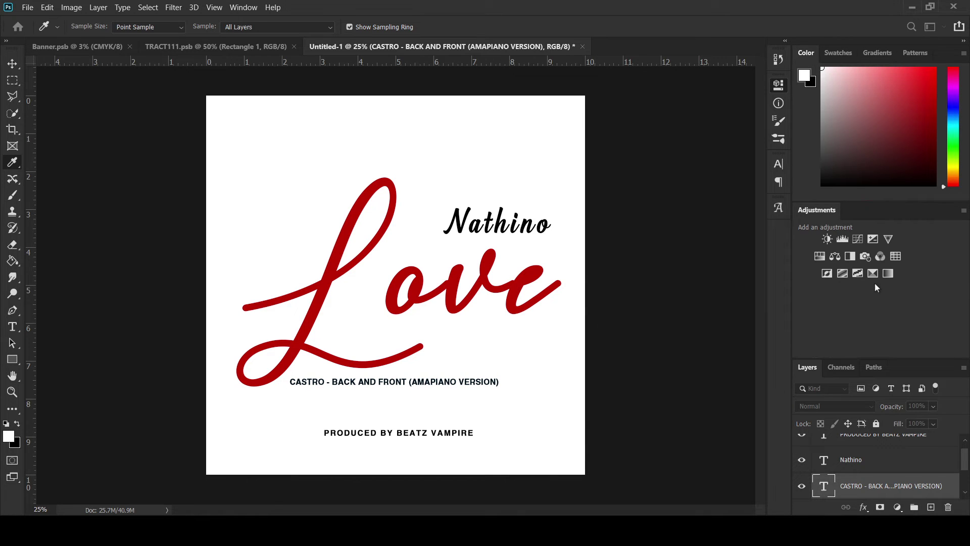
{"action": "key", "text": "v"}
{"action": "left_click", "coordinate": [887, 274]}
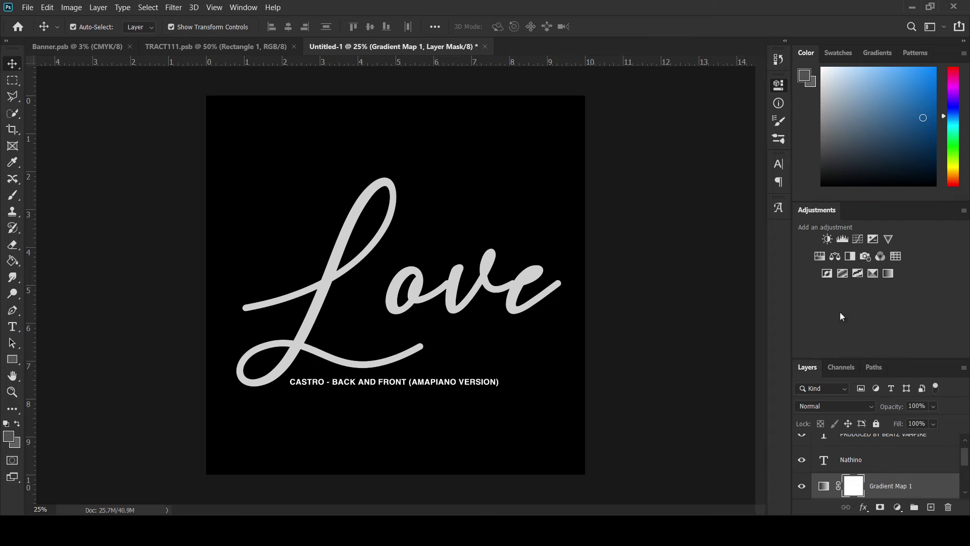
{"action": "scroll", "coordinate": [876, 499], "scroll_direction": "down", "scroll_amount": 3}
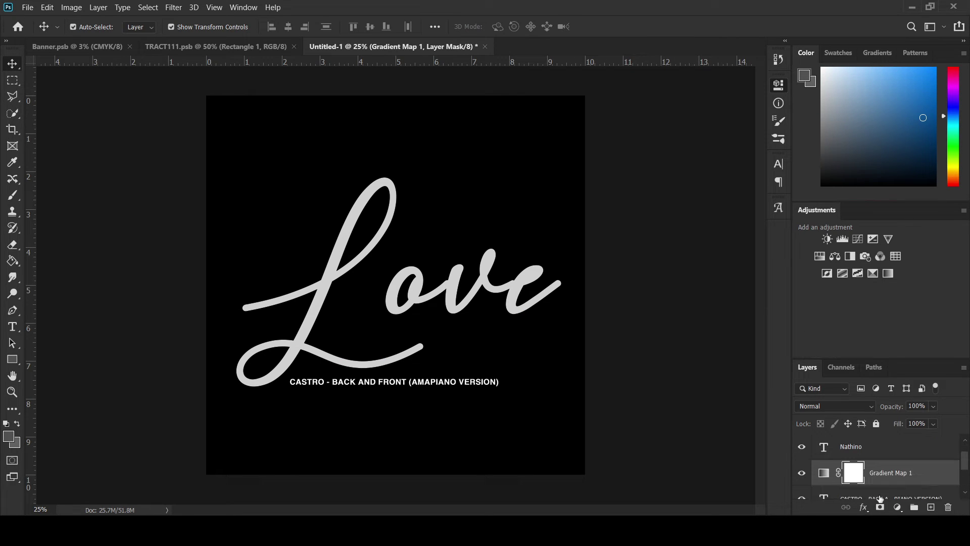
{"action": "scroll", "coordinate": [879, 492], "scroll_direction": "up", "scroll_amount": 2}
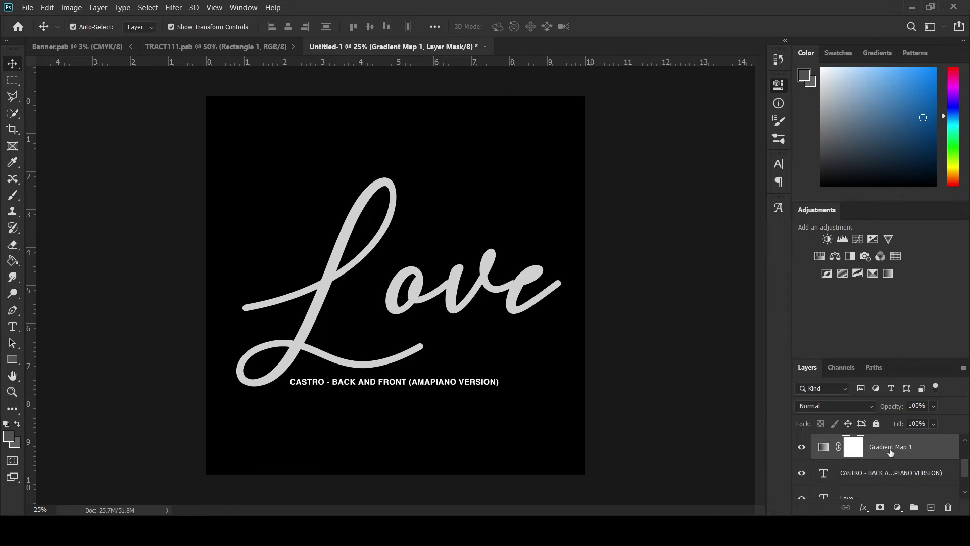
{"action": "left_click", "coordinate": [801, 448]}
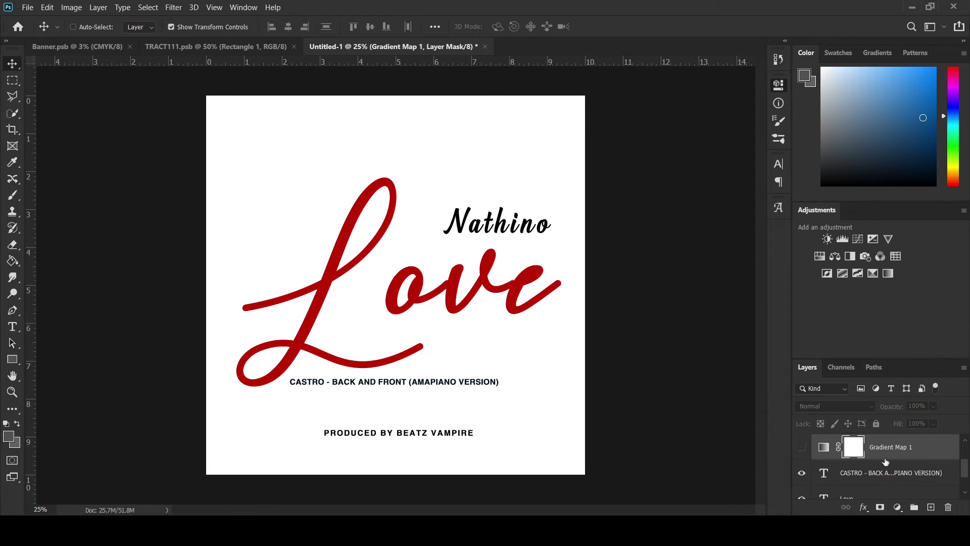
{"action": "key", "text": "ctrl+z"}
{"action": "key", "text": "ctrl+shift+z"}
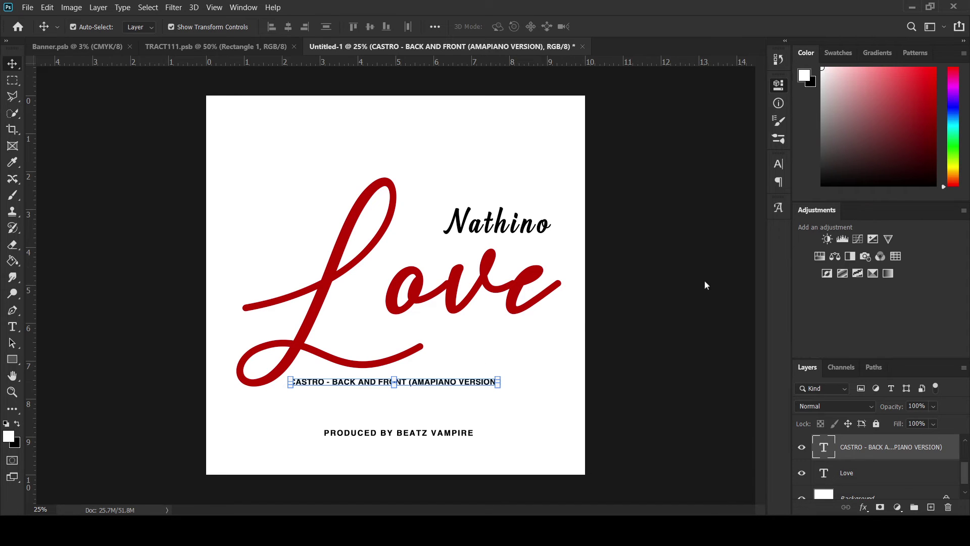
{"action": "key", "text": "i"}
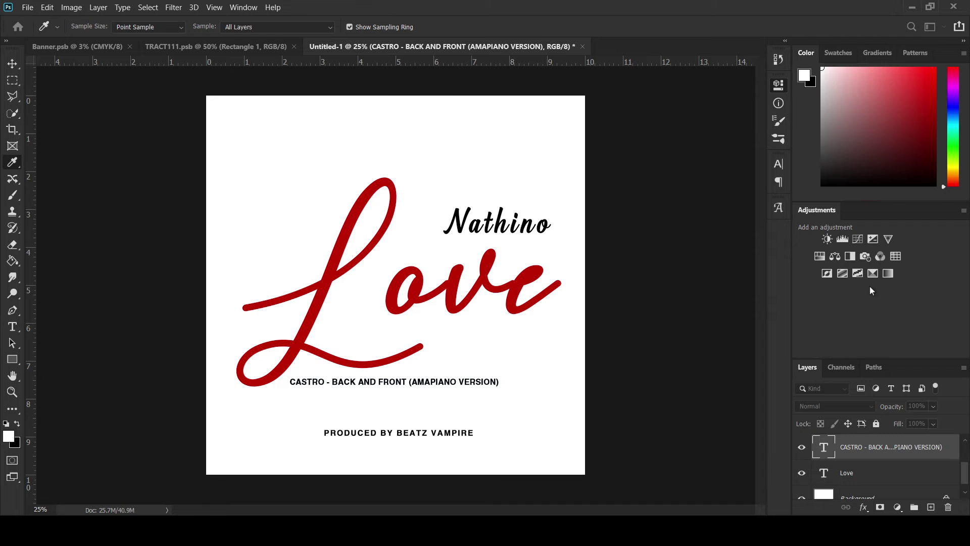
{"action": "key", "text": "v"}
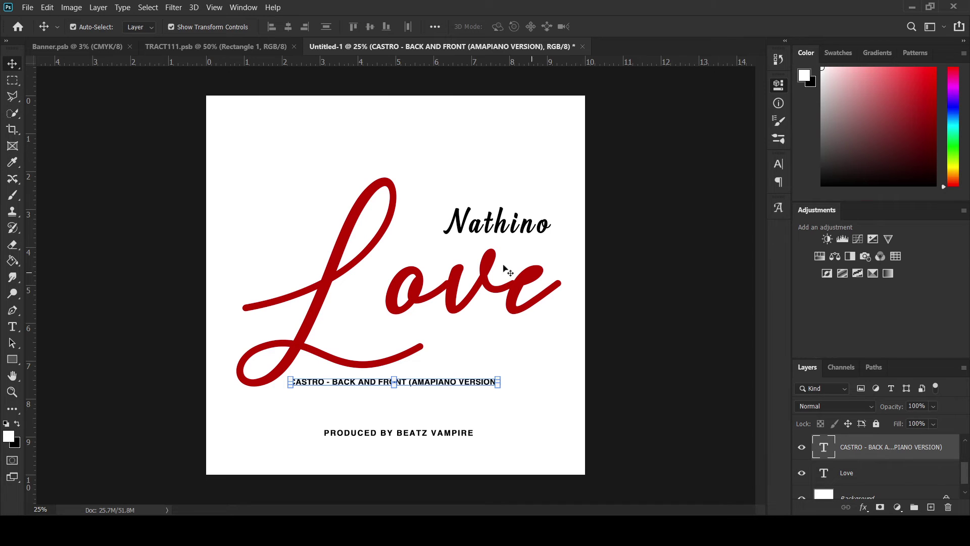
Step the black Nathino text through fonts to a smaller bold sans-serif face
{"action": "left_click", "coordinate": [523, 235]}
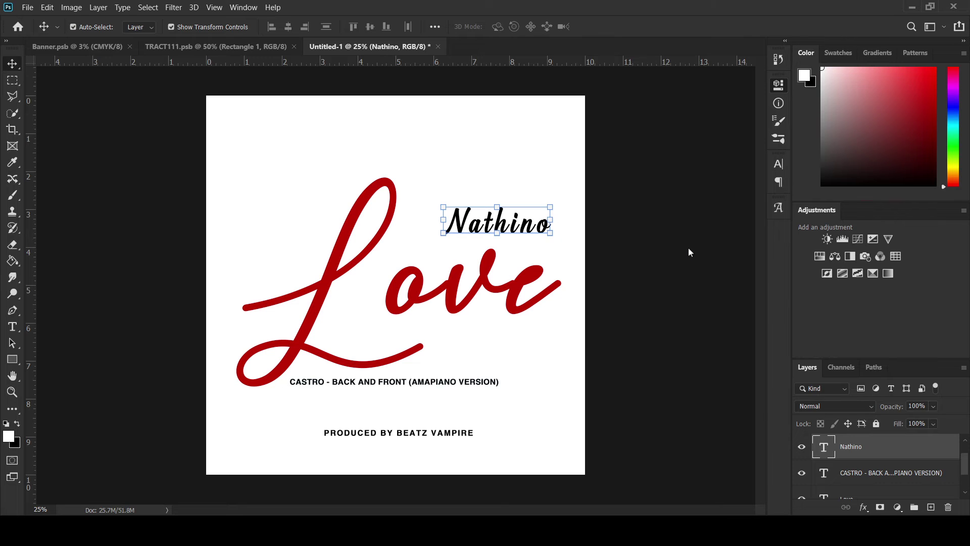
{"action": "key", "text": "ctrl+z"}
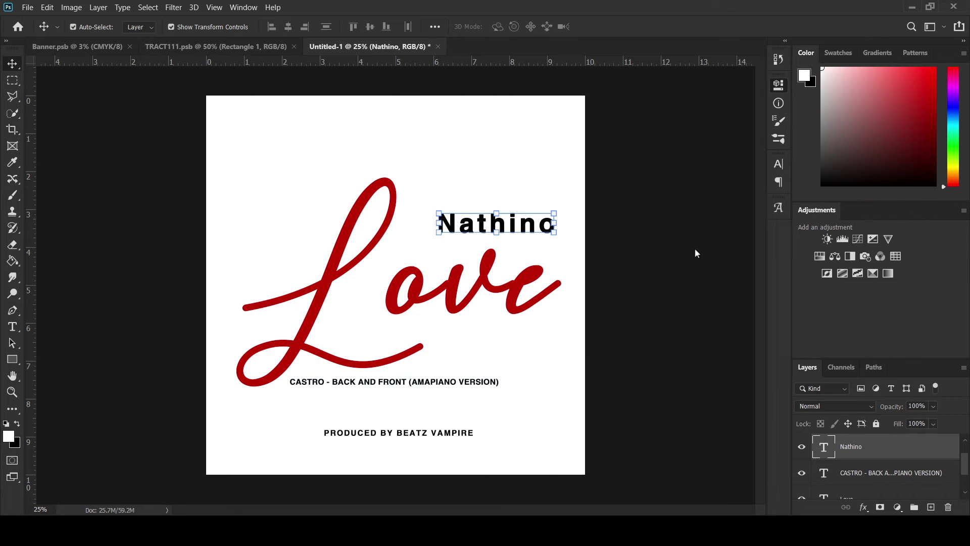
{"action": "key", "text": "ctrl+shift+z"}
{"action": "key", "text": "Down"}
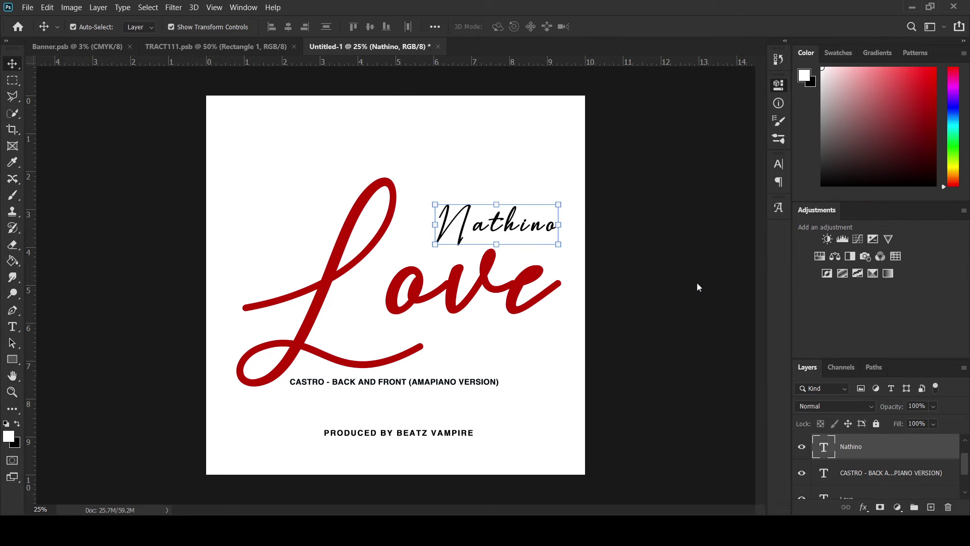
{"action": "key", "text": "Down"}
{"action": "key", "text": "Down"}
{"action": "key", "text": "Down"}
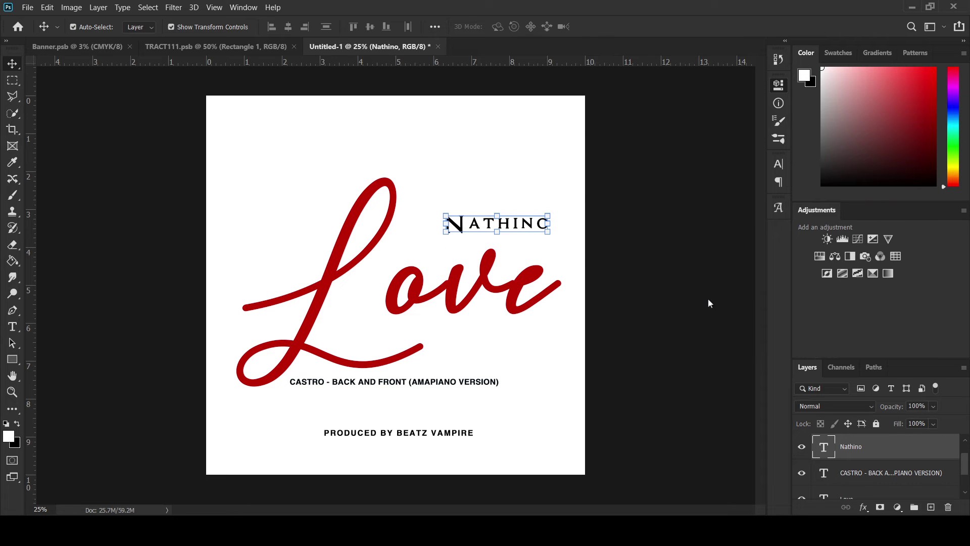
{"action": "key", "text": "Down"}
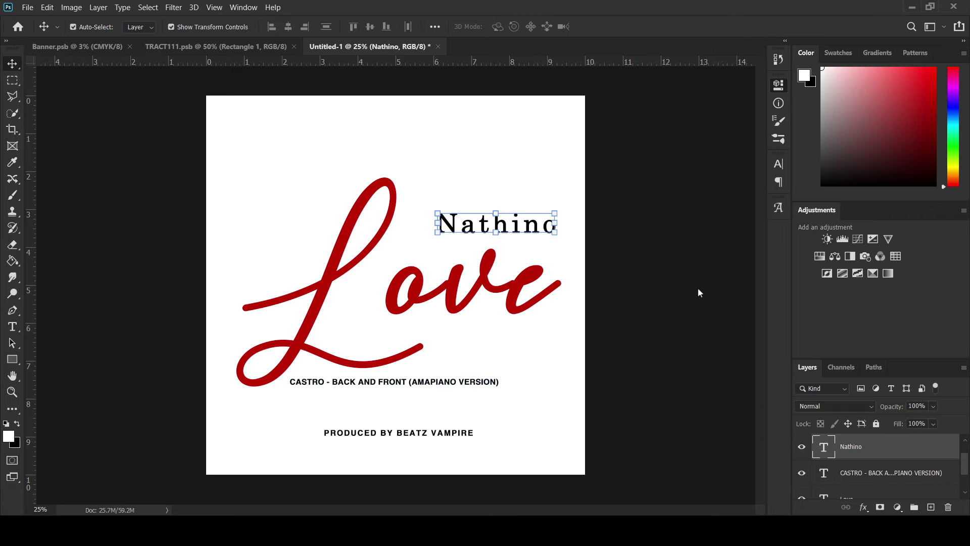
{"action": "key", "text": "Down"}
{"action": "key", "text": "Down"}
{"action": "key", "text": "Down"}
{"action": "key", "text": "Down"}
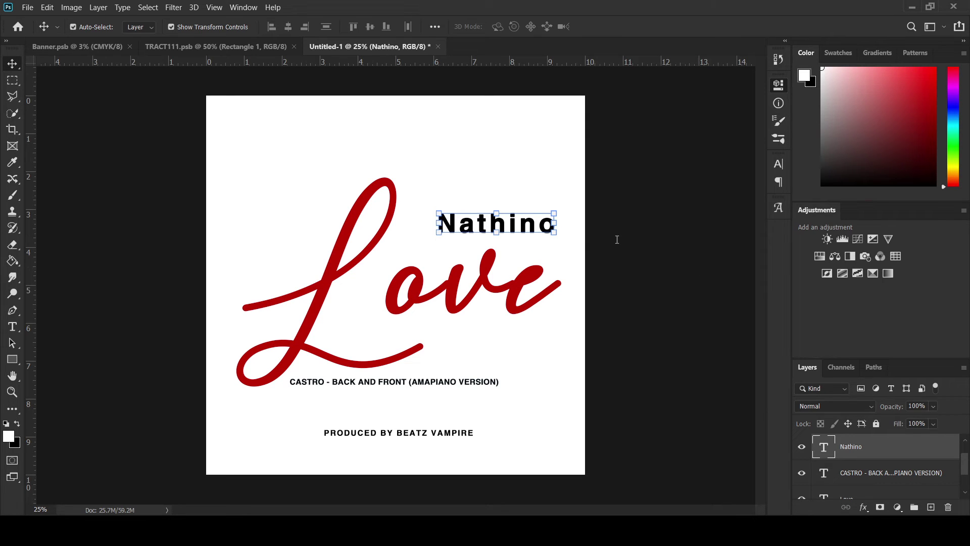
{"action": "key", "text": "Down"}
{"action": "key", "text": "Down"}
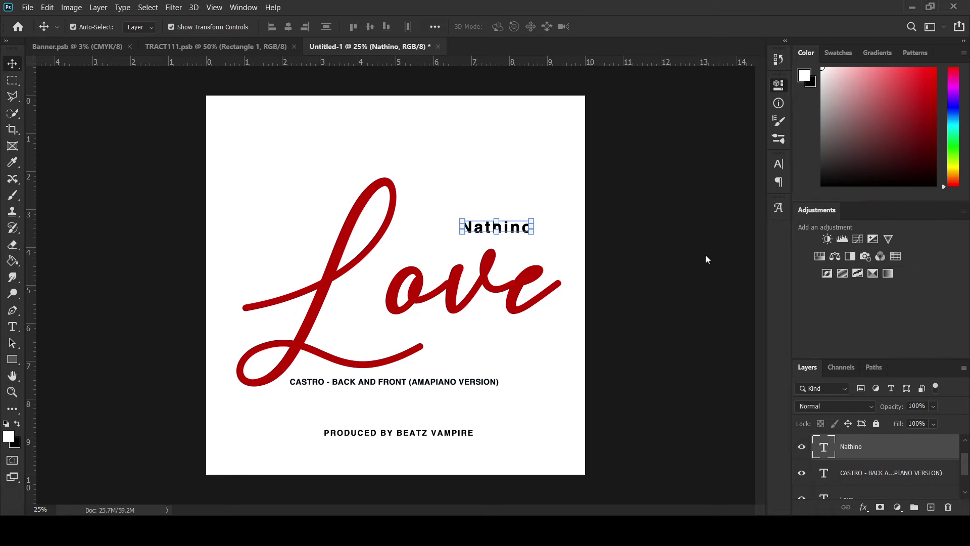
{"action": "key", "text": "Down"}
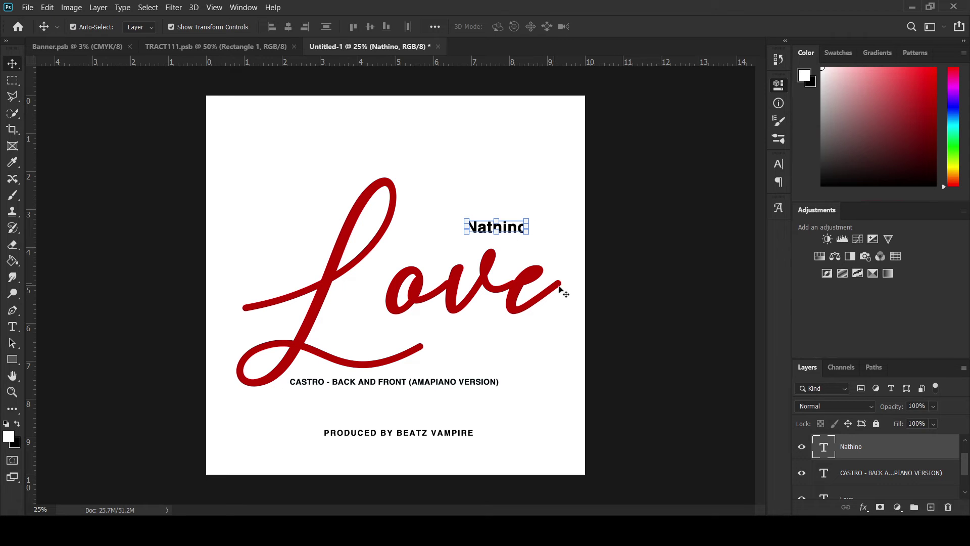
{"action": "left_click", "coordinate": [552, 373]}
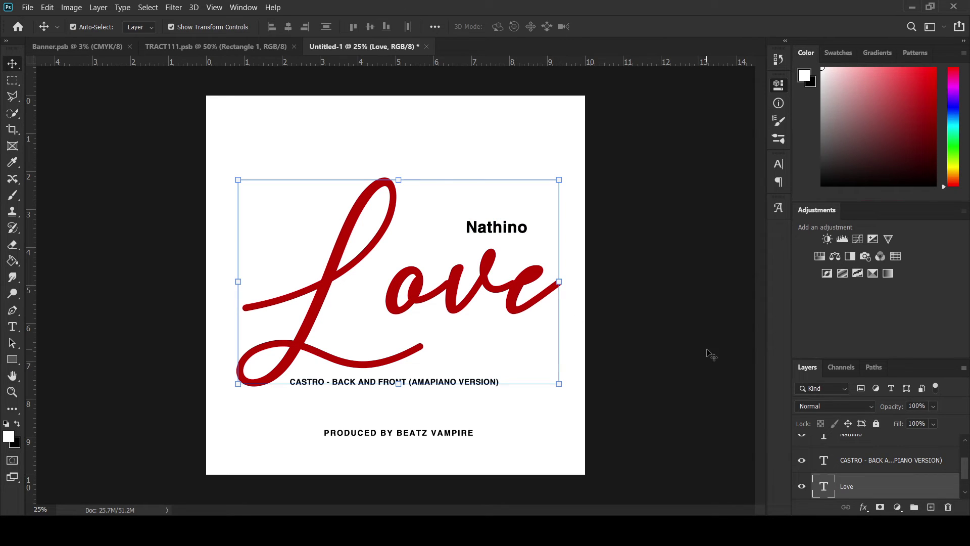
Draw a large white rectangle card just above the Background layer, covering most of the canvas
{"action": "left_click", "coordinate": [730, 371]}
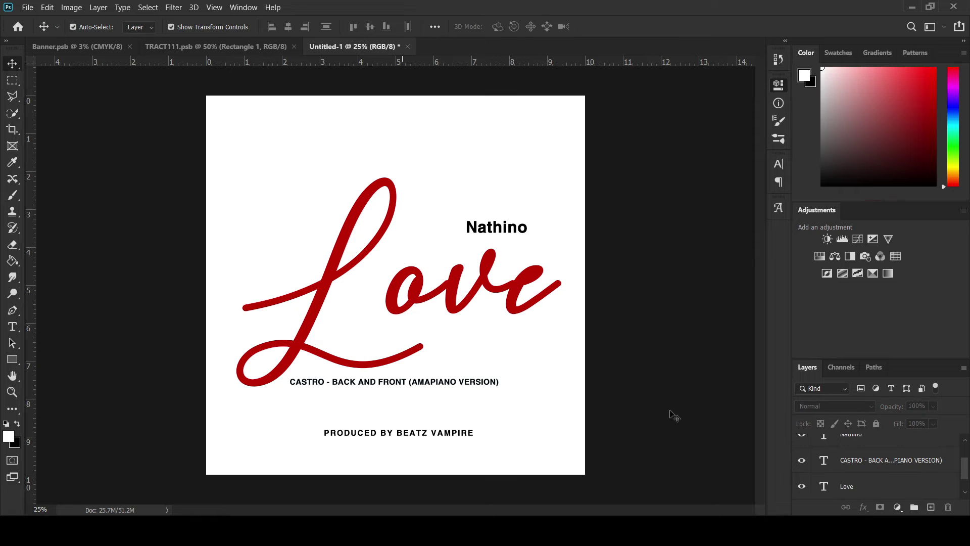
{"action": "scroll", "coordinate": [957, 479], "scroll_direction": "down", "scroll_amount": 1}
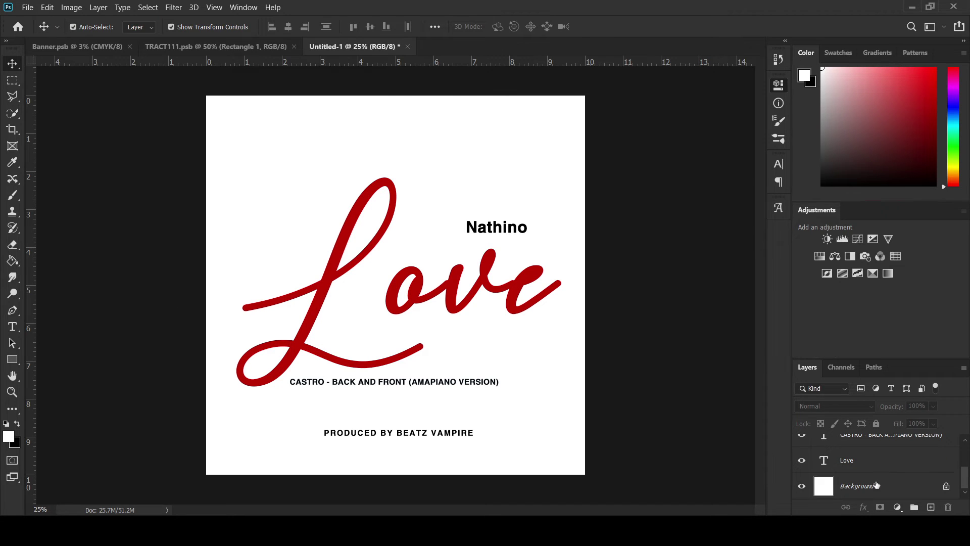
{"action": "left_click", "coordinate": [839, 484]}
{"action": "left_click", "coordinate": [12, 359]}
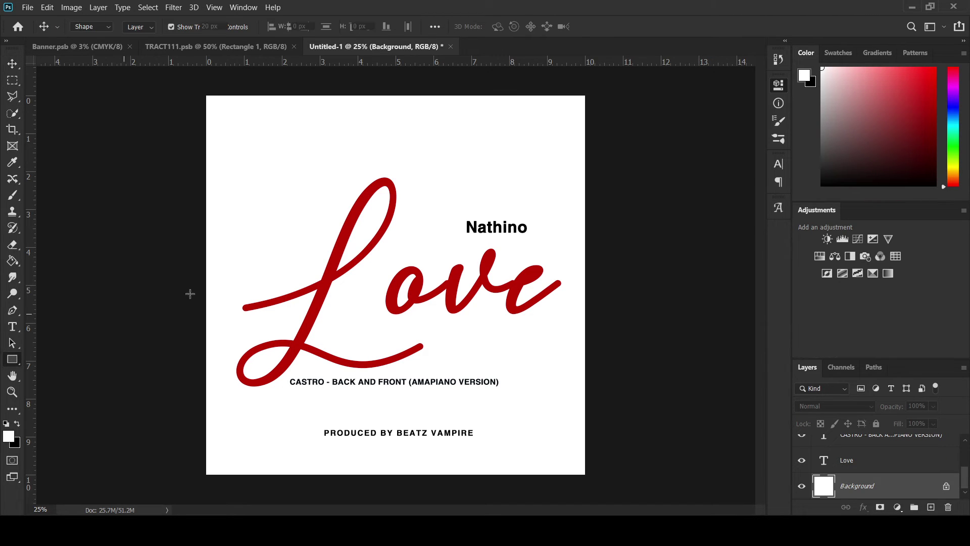
{"action": "mouse_move", "coordinate": [241, 142]}
{"action": "left_mouse_down"}
{"action": "mouse_move", "coordinate": [522, 374]}
{"action": "mouse_move", "coordinate": [553, 454]}
{"action": "left_mouse_up"}
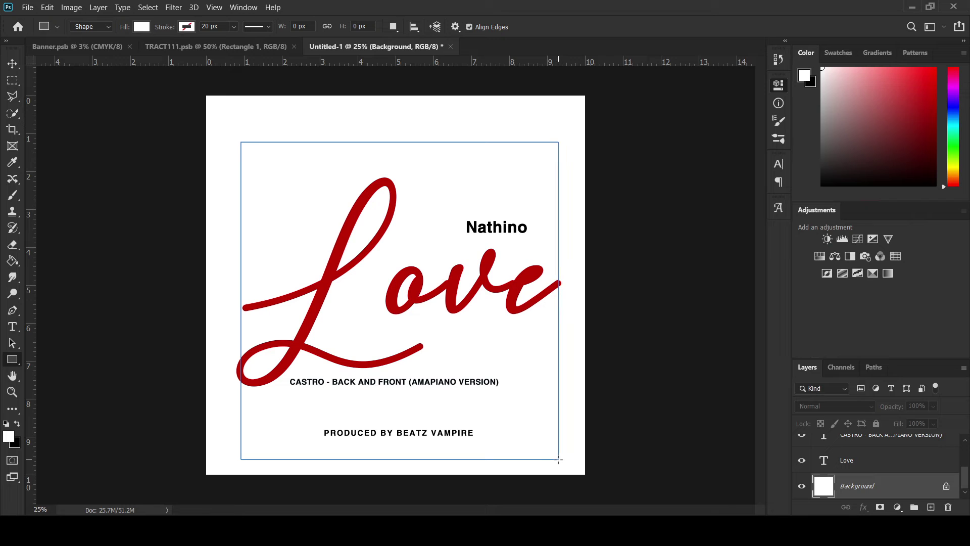
{"action": "left_click_drag", "start_coordinate": [553, 454], "coordinate": [562, 457]}
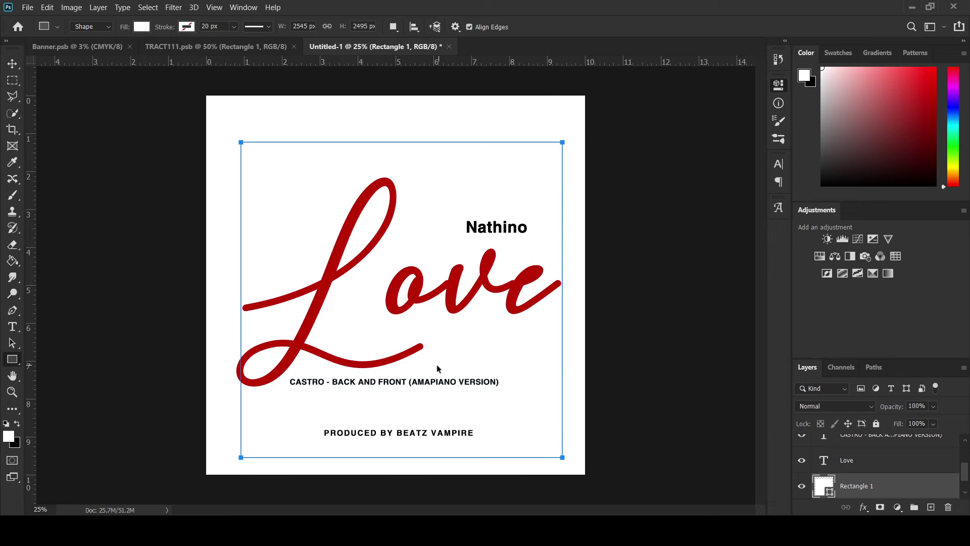
Centre the rectangle on the canvas using a select-all and the align-centres option
{"action": "key", "text": "ctrl+a"}
{"action": "left_click", "coordinate": [12, 64]}
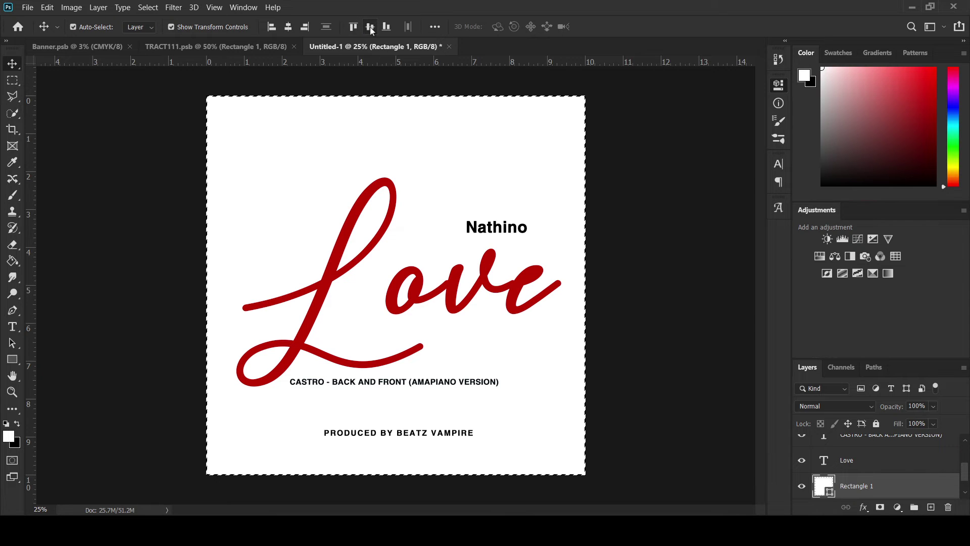
{"action": "key", "text": "ctrl+d"}
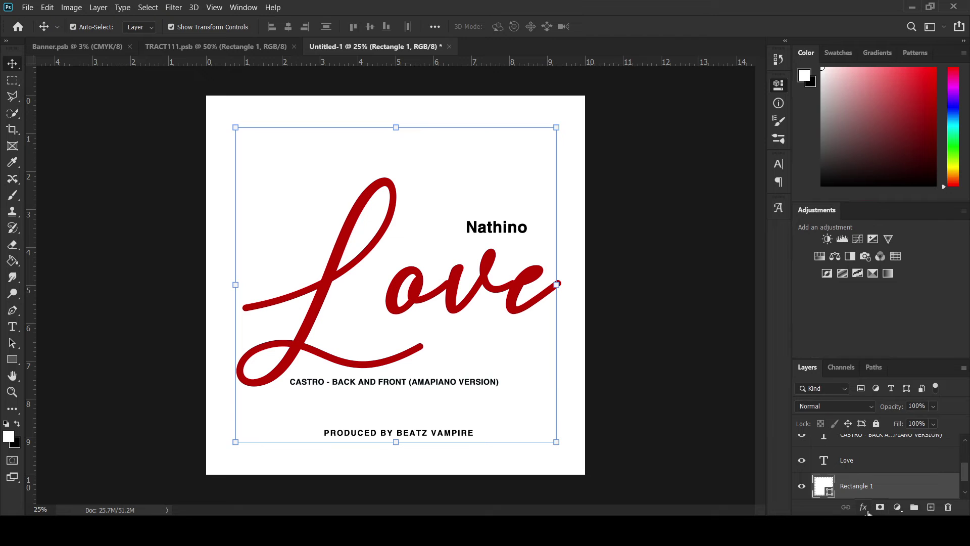
Give Rectangle 1 a soft grey drop shadow offset mostly below the card
{"action": "left_click", "coordinate": [882, 509]}
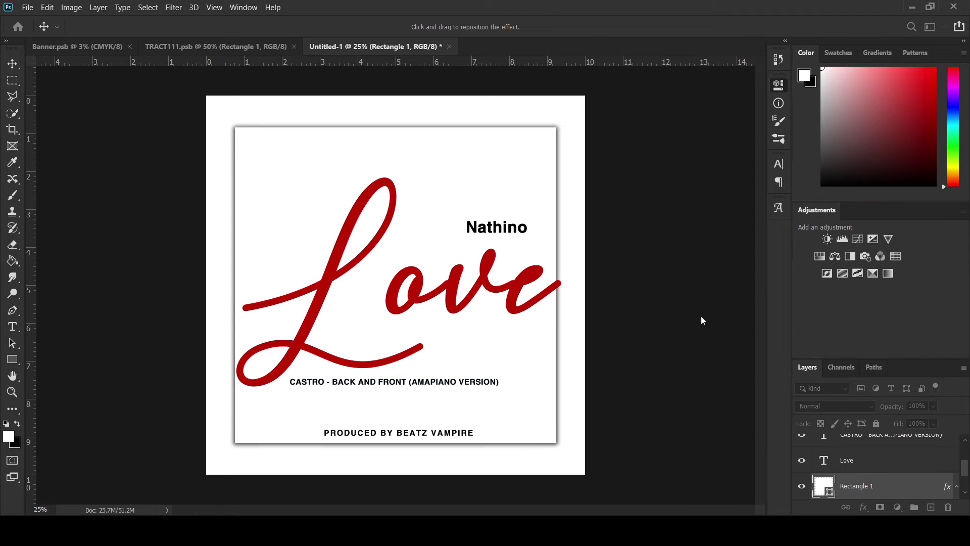
{"action": "left_click_drag", "start_coordinate": [698, 309], "coordinate": [727, 333]}
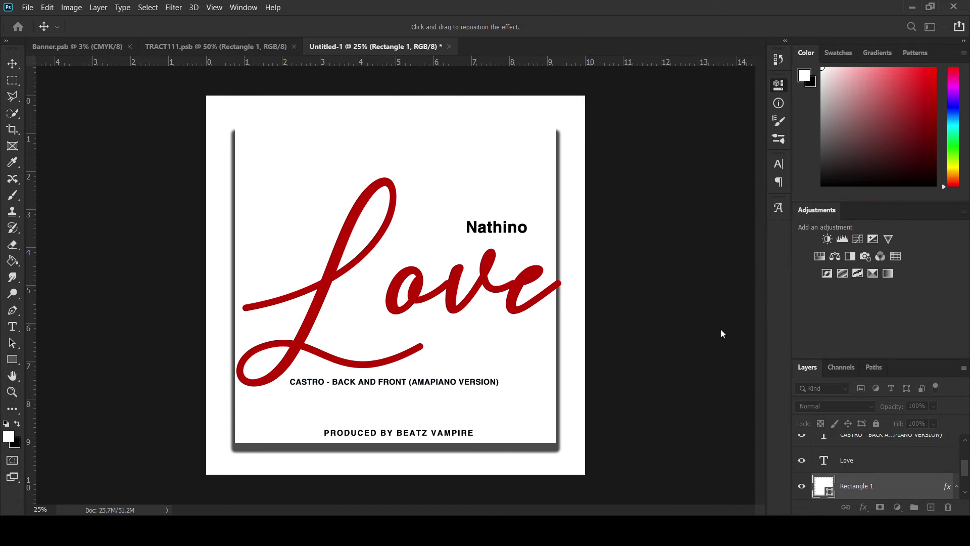
{"action": "mouse_move", "coordinate": [724, 325]}
{"action": "left_mouse_down"}
{"action": "mouse_move", "coordinate": [695, 319]}
{"action": "mouse_move", "coordinate": [707, 313]}
{"action": "mouse_move", "coordinate": [712, 342]}
{"action": "mouse_move", "coordinate": [727, 346]}
{"action": "left_mouse_up"}
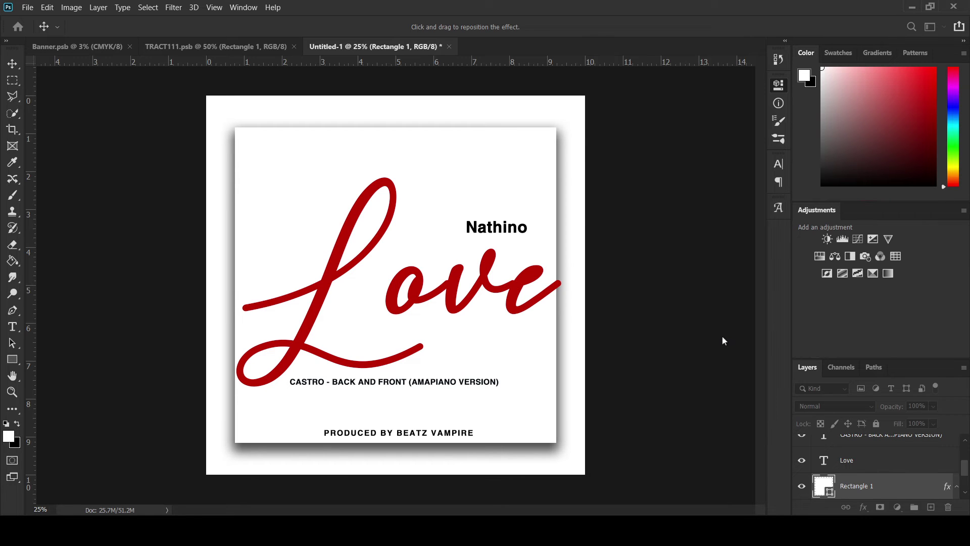
{"action": "mouse_move", "coordinate": [722, 343]}
{"action": "left_mouse_down"}
{"action": "mouse_move", "coordinate": [735, 314]}
{"action": "mouse_move", "coordinate": [757, 318]}
{"action": "mouse_move", "coordinate": [727, 326]}
{"action": "mouse_move", "coordinate": [749, 343]}
{"action": "left_mouse_up"}
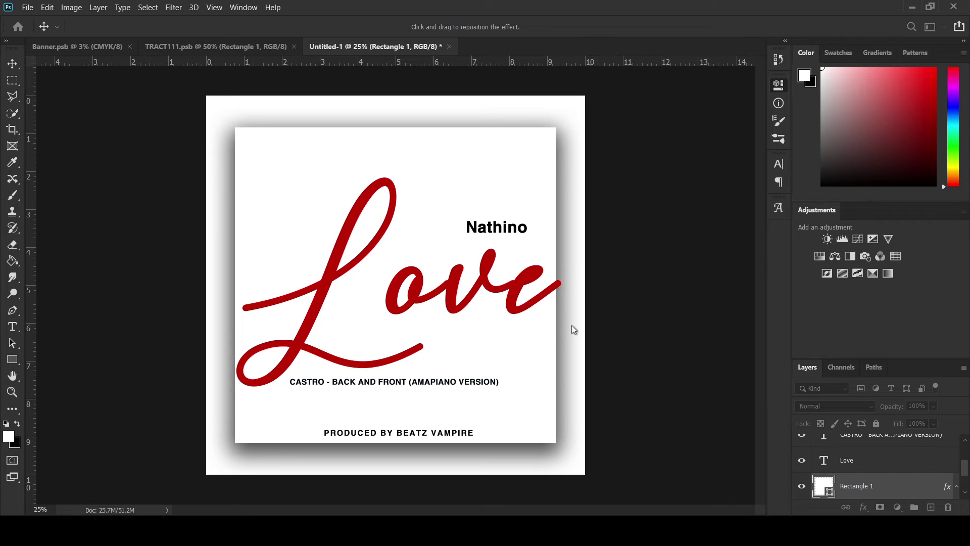
{"action": "left_click_drag", "start_coordinate": [731, 277], "coordinate": [764, 281]}
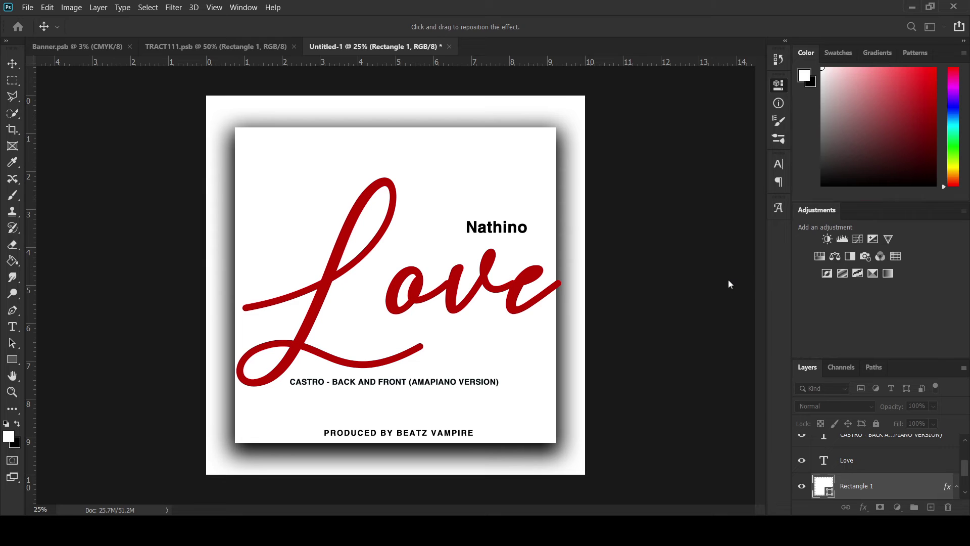
{"action": "left_click_drag", "start_coordinate": [751, 274], "coordinate": [718, 271]}
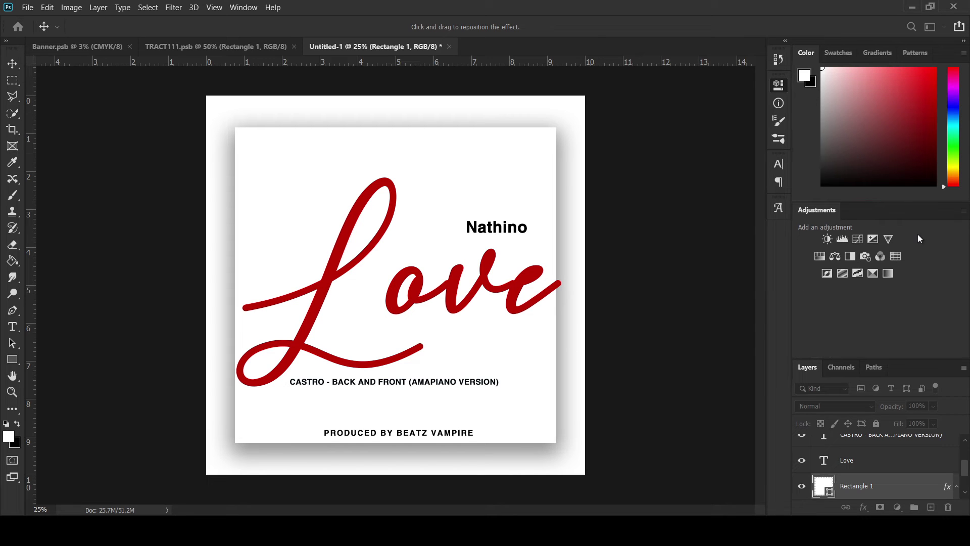
{"action": "key", "text": "Return"}
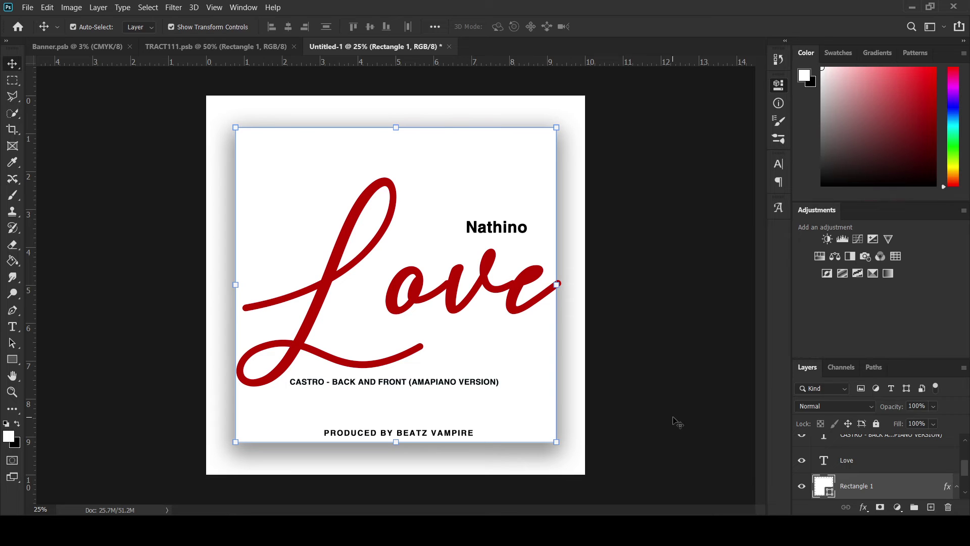
Duplicate the white card and shrink the copy around its centre
{"action": "key", "text": "ctrl"}
{"action": "key", "text": "ctrl+j"}
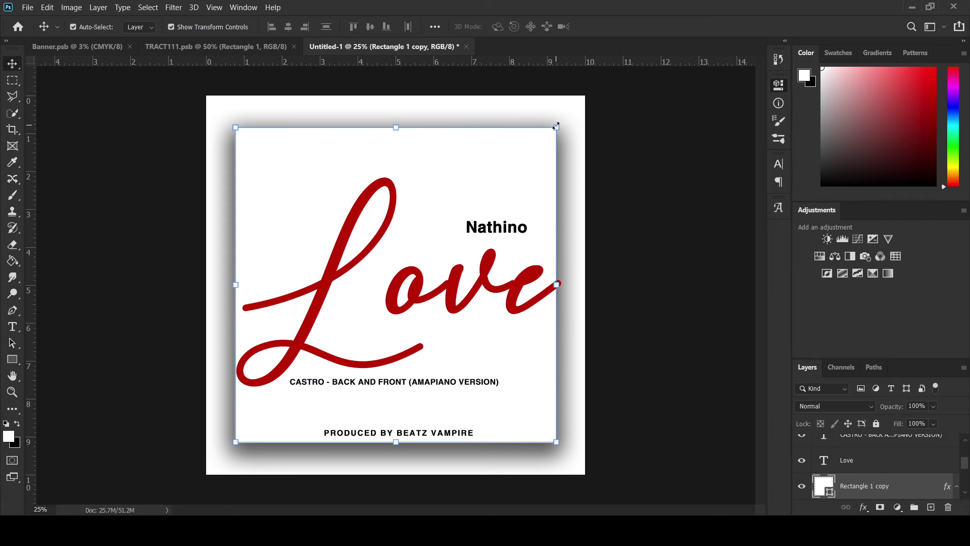
{"action": "mouse_move", "coordinate": [557, 125]}
{"action": "left_mouse_down"}
{"action": "mouse_move", "coordinate": [522, 179]}
{"action": "mouse_move", "coordinate": [509, 179]}
{"action": "left_mouse_up"}
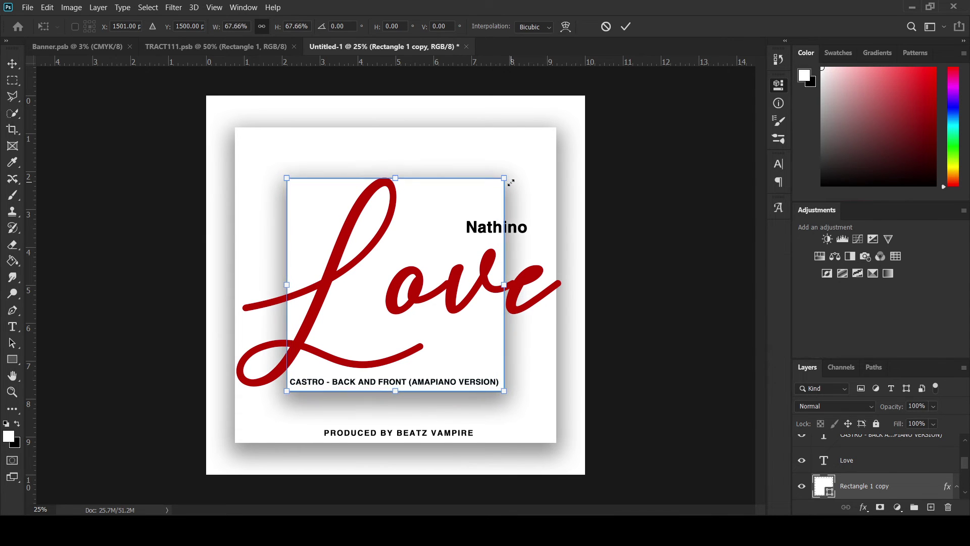
{"action": "left_click", "coordinate": [626, 27]}
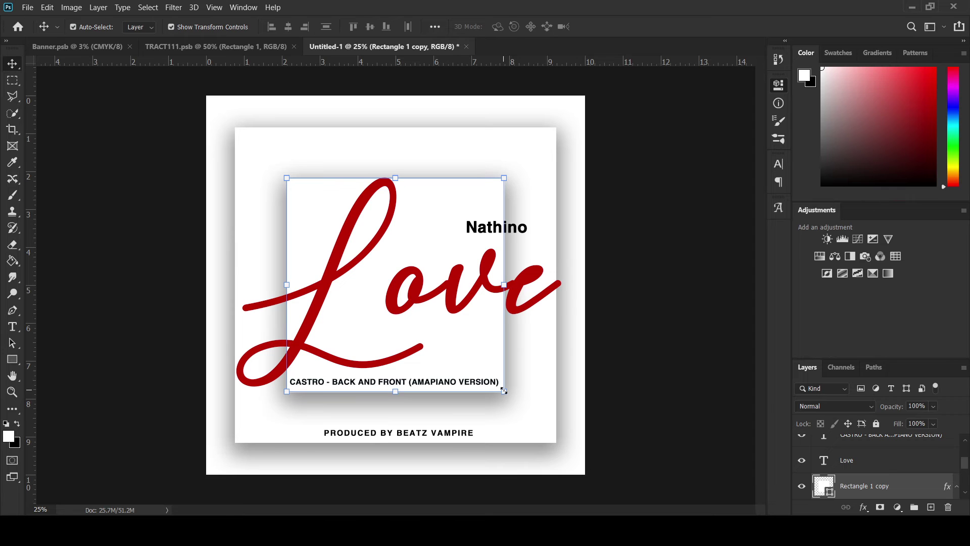
Scale the Rectangle 1 copy to about 130.94% width and height and commit
{"action": "left_click_drag", "start_coordinate": [504, 390], "coordinate": [512, 398]}
{"action": "left_click_drag", "start_coordinate": [523, 408], "coordinate": [542, 419]}
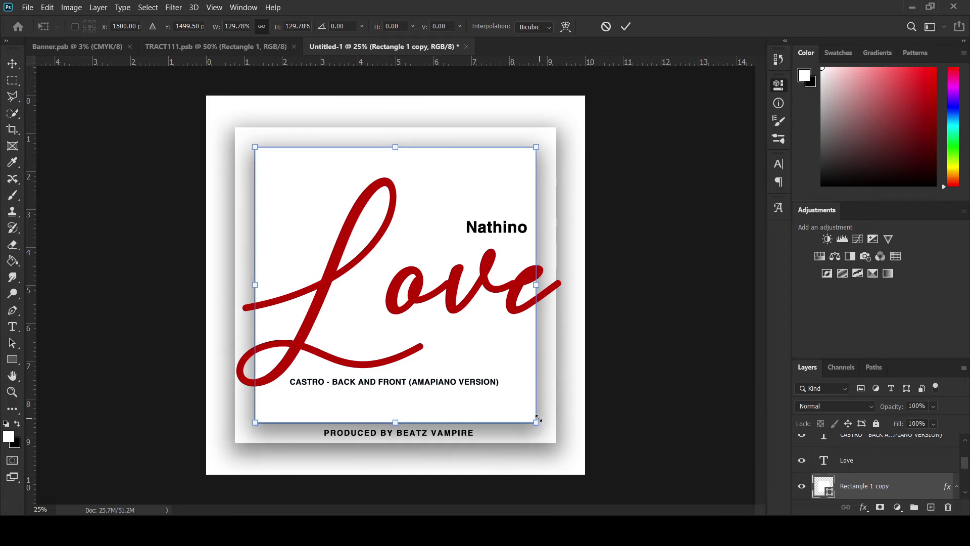
{"action": "left_click_drag", "start_coordinate": [542, 419], "coordinate": [542, 417]}
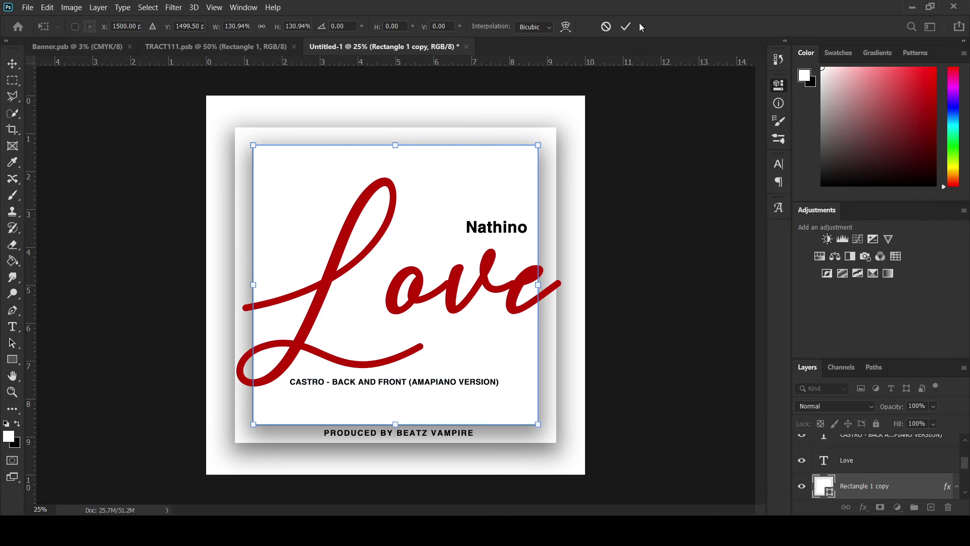
{"action": "left_click", "coordinate": [625, 27]}
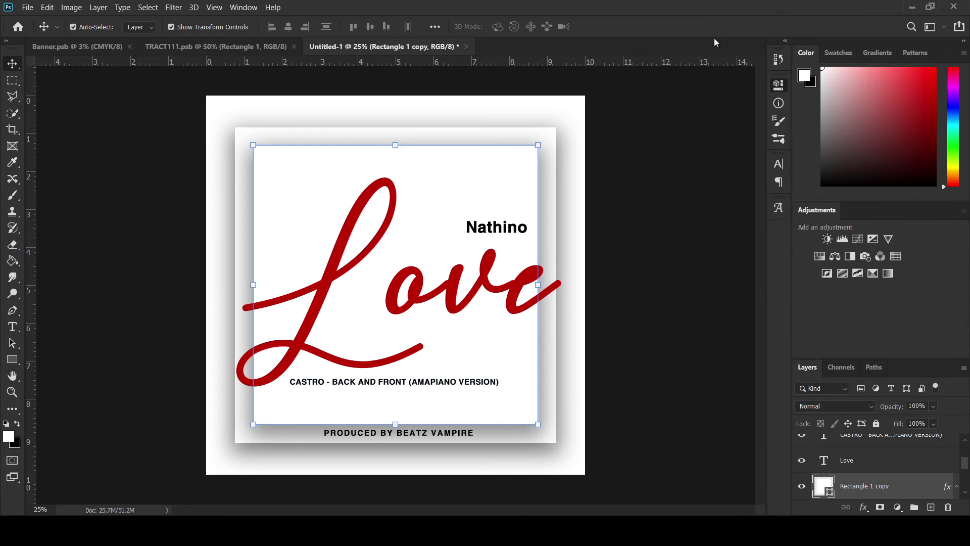
Lower the song title line and move Nathino to sit centred below Love
{"action": "left_click", "coordinate": [415, 383]}
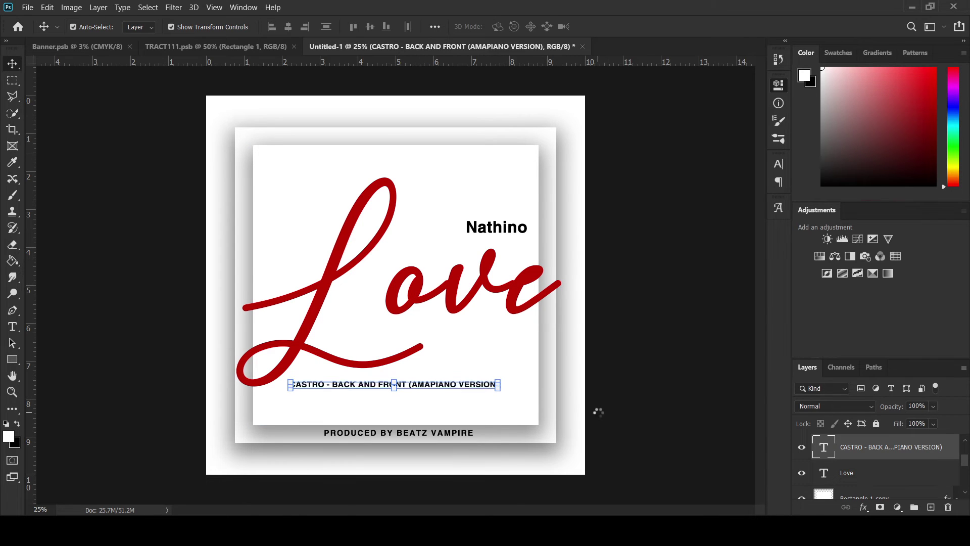
{"action": "key", "text": "shift+Down"}
{"action": "key", "text": "shift+Down"}
{"action": "key", "text": "shift+Down"}
{"action": "key", "text": "shift+Down"}
{"action": "key", "text": "shift+Down"}
{"action": "key", "text": "shift+Down"}
{"action": "key", "text": "shift+Down"}
{"action": "key", "text": "shift+Down"}
{"action": "key", "text": "shift+Down"}
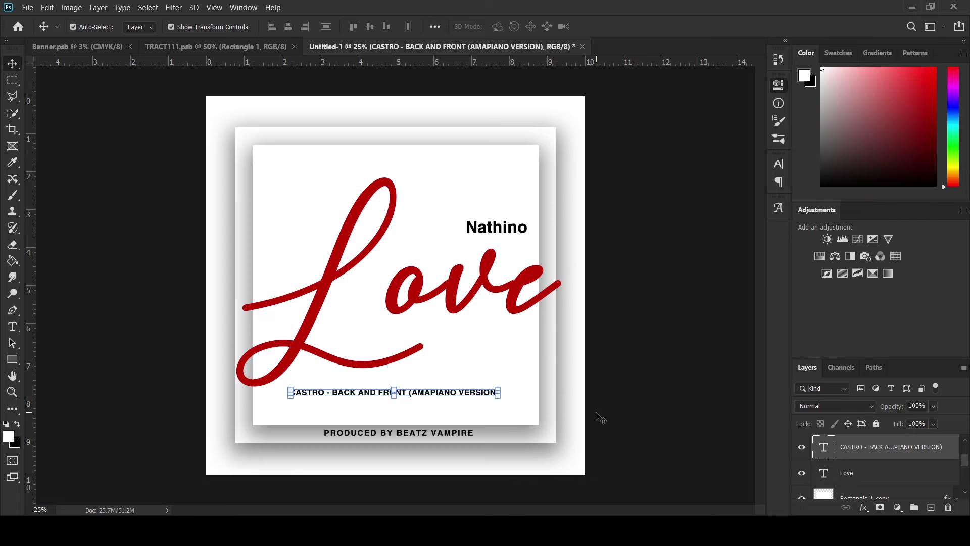
{"action": "key", "text": "shift+Down"}
{"action": "key", "text": "shift+Down"}
{"action": "left_click", "coordinate": [515, 232]}
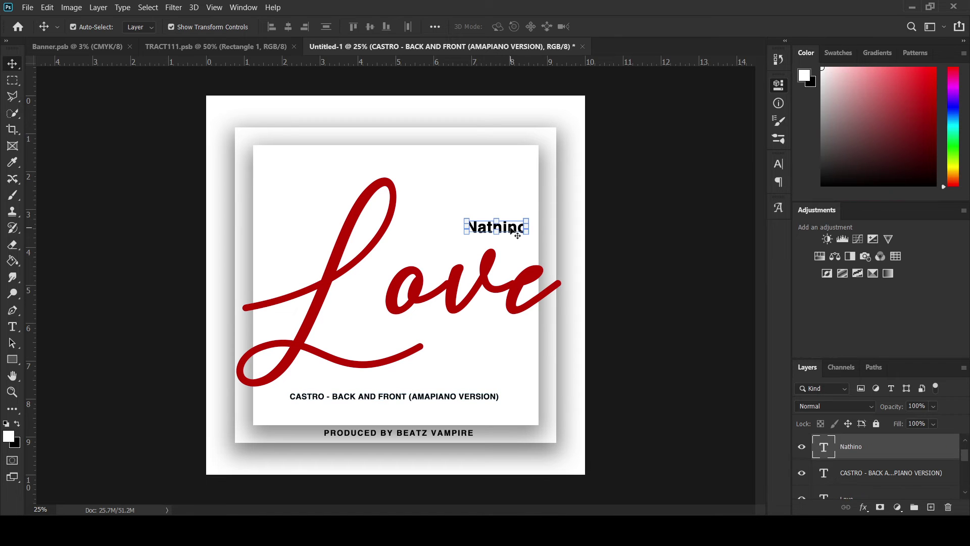
{"action": "double_click", "coordinate": [500, 240]}
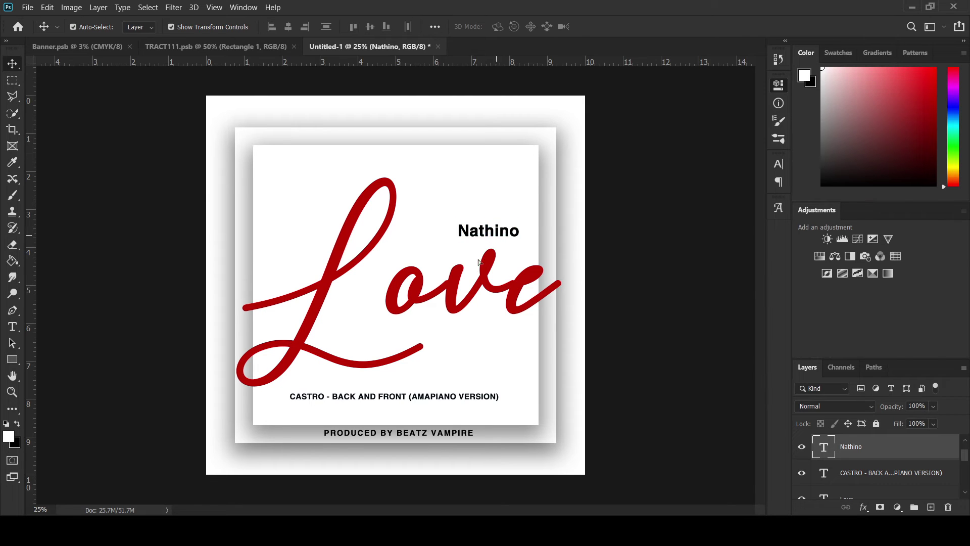
{"action": "left_click_drag", "start_coordinate": [503, 231], "coordinate": [411, 377]}
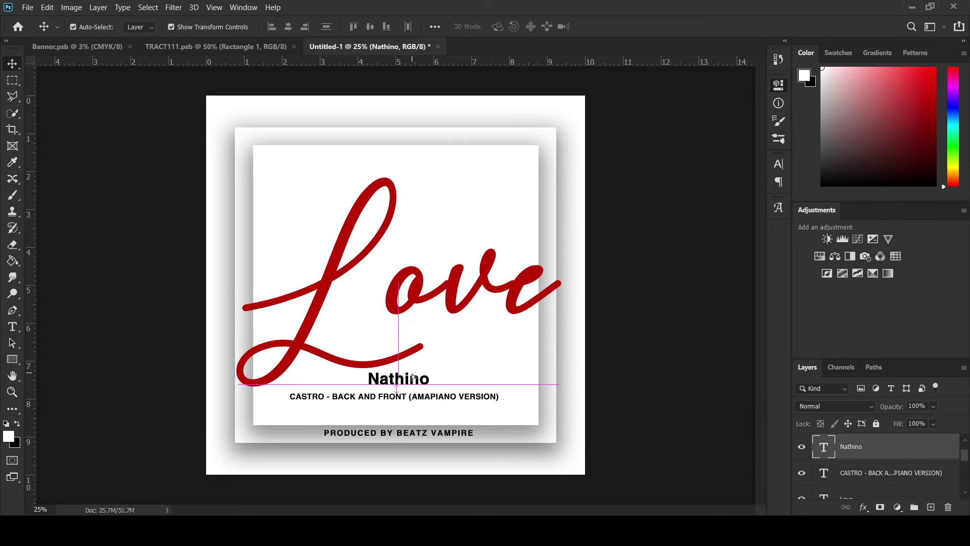
Nudge the CASTRO title line and Nathino further down with Shift+Down
{"action": "left_click", "coordinate": [466, 399]}
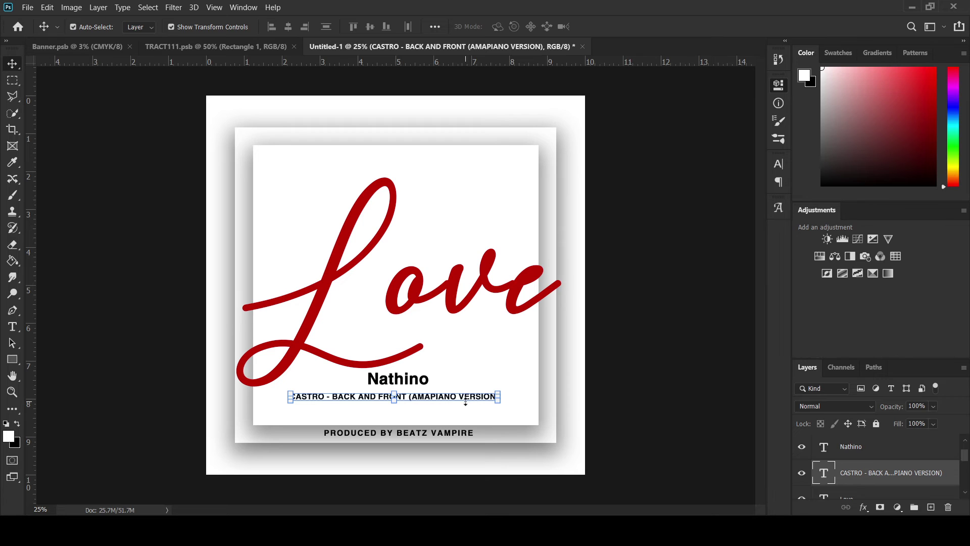
{"action": "key", "text": "shift+Down"}
{"action": "key", "text": "shift+Down"}
{"action": "key", "text": "shift+Down"}
{"action": "key", "text": "shift+Down"}
{"action": "key", "text": "shift+Down"}
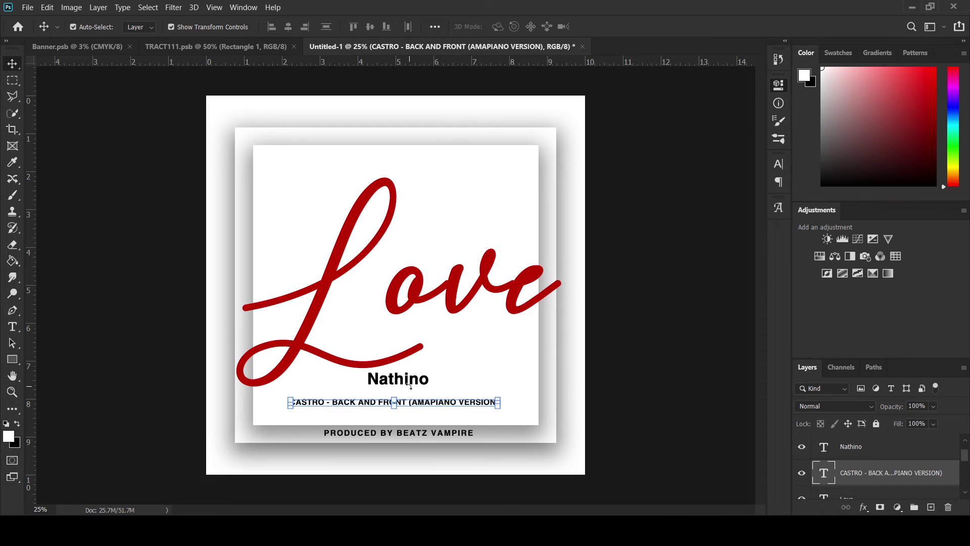
{"action": "key", "text": "shift+Down"}
{"action": "key", "text": "shift+Down"}
{"action": "key", "text": "shift+Down"}
{"action": "key", "text": "shift+Down"}
{"action": "left_click", "coordinate": [409, 383]}
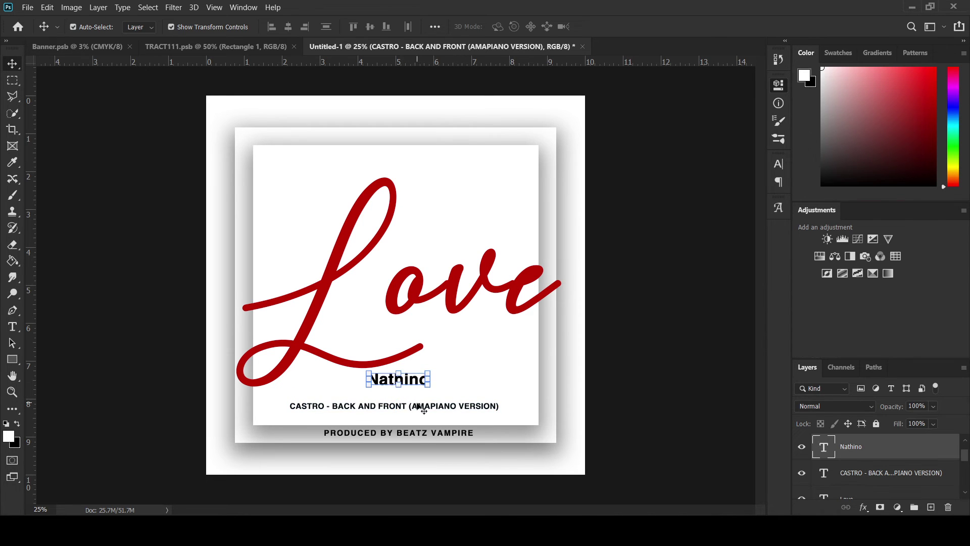
{"action": "key", "text": "shift+Down"}
{"action": "key", "text": "shift+Down"}
{"action": "key", "text": "shift+Down"}
{"action": "key", "text": "shift+Down"}
{"action": "key", "text": "shift+Down"}
{"action": "key", "text": "shift+Down"}
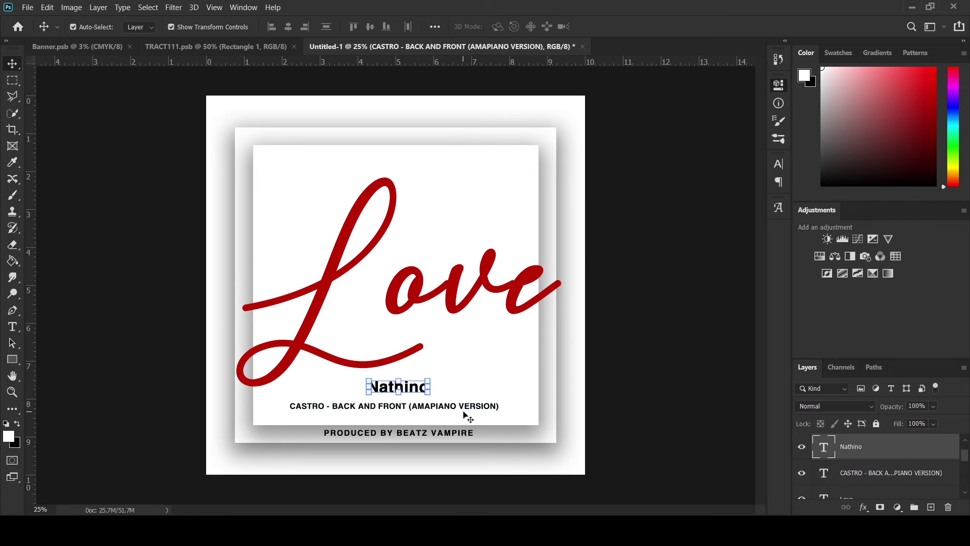
{"action": "key", "text": "shift+Down"}
{"action": "key", "text": "shift+Down"}
Keep nudging both text lines lower until they sit inside the inner card
{"action": "key", "text": "shift+Down"}
{"action": "key", "text": "shift+Down"}
{"action": "key", "text": "shift+Down"}
{"action": "key", "text": "shift+Down"}
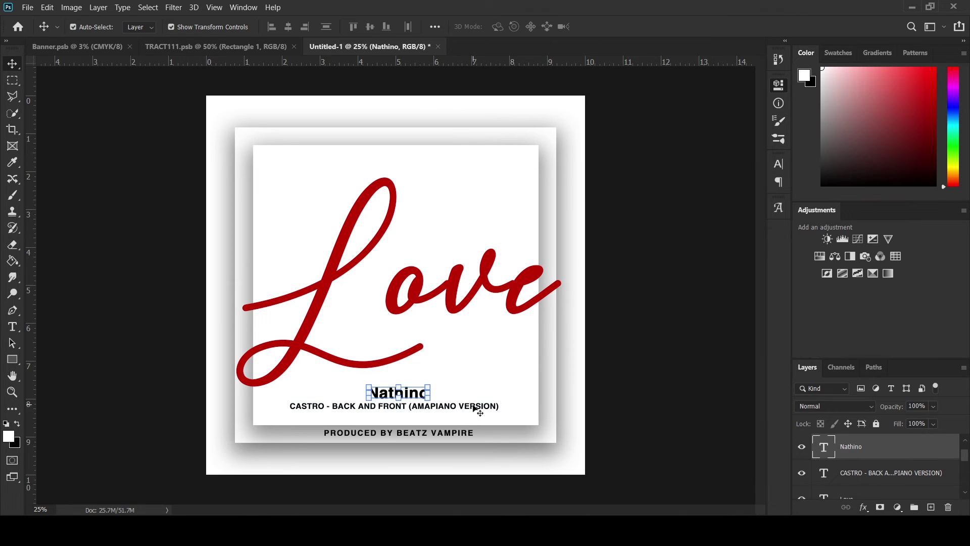
{"action": "left_click", "coordinate": [476, 410]}
{"action": "key", "text": "shift+Down"}
{"action": "key", "text": "shift+Down"}
{"action": "key", "text": "shift+Down"}
{"action": "key", "text": "shift+Down"}
{"action": "key", "text": "shift+Down"}
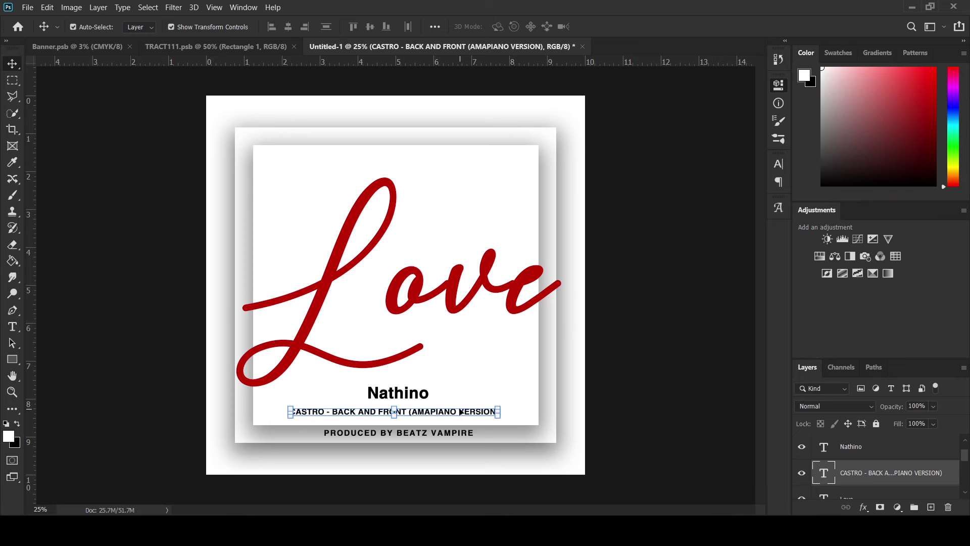
{"action": "key", "text": "shift+Down"}
{"action": "key", "text": "shift+Down"}
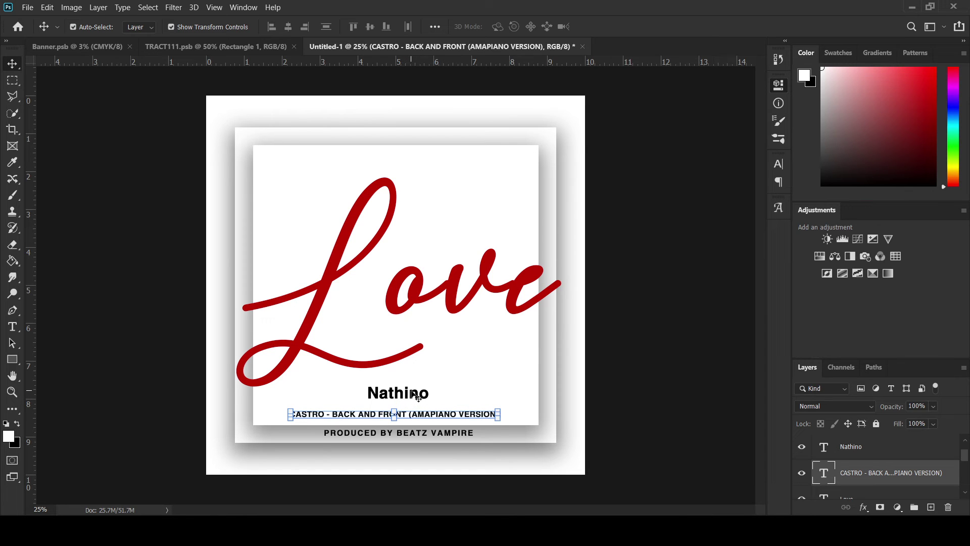
{"action": "left_click", "coordinate": [411, 395]}
{"action": "key", "text": "shift+Down"}
{"action": "key", "text": "shift+Down"}
{"action": "key", "text": "shift+Down"}
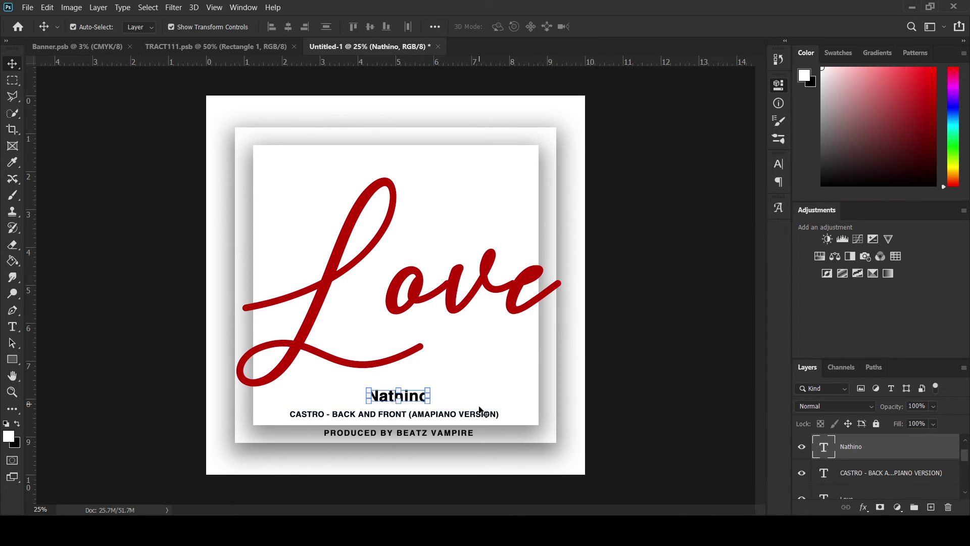
{"action": "key", "text": "shift+Down"}
{"action": "left_click", "coordinate": [471, 414]}
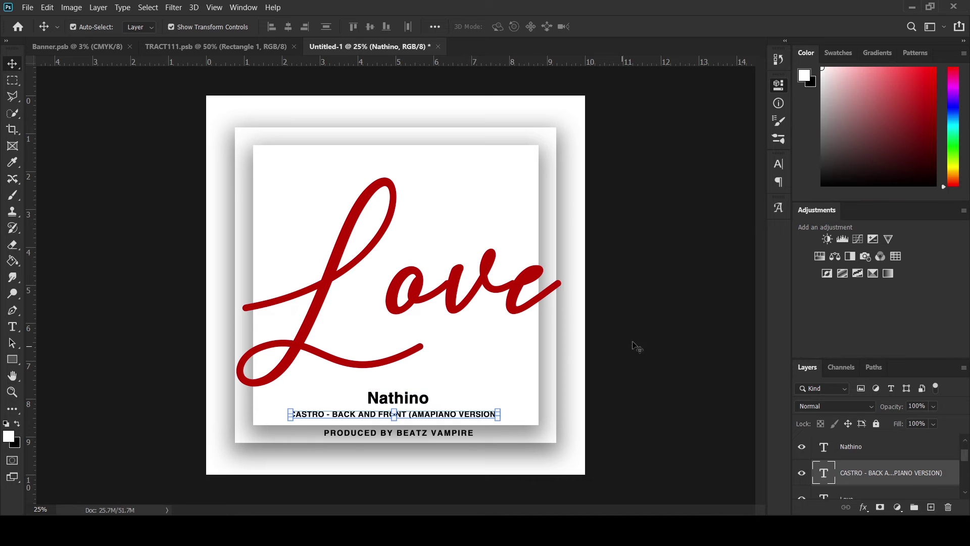
{"action": "key", "text": "i"}
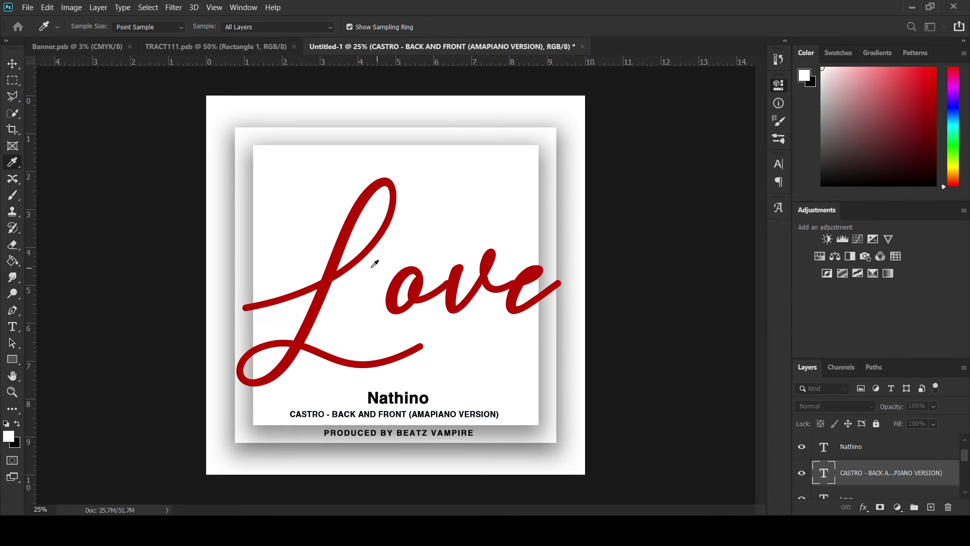
Colour the CASTRO song title line with the red sampled from Love
{"action": "left_click", "coordinate": [340, 251]}
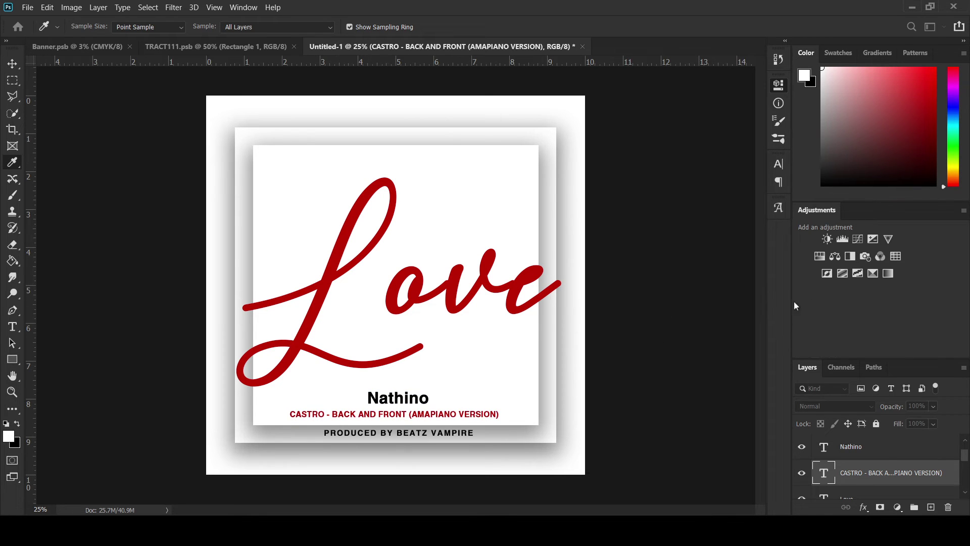
{"action": "key", "text": "v"}
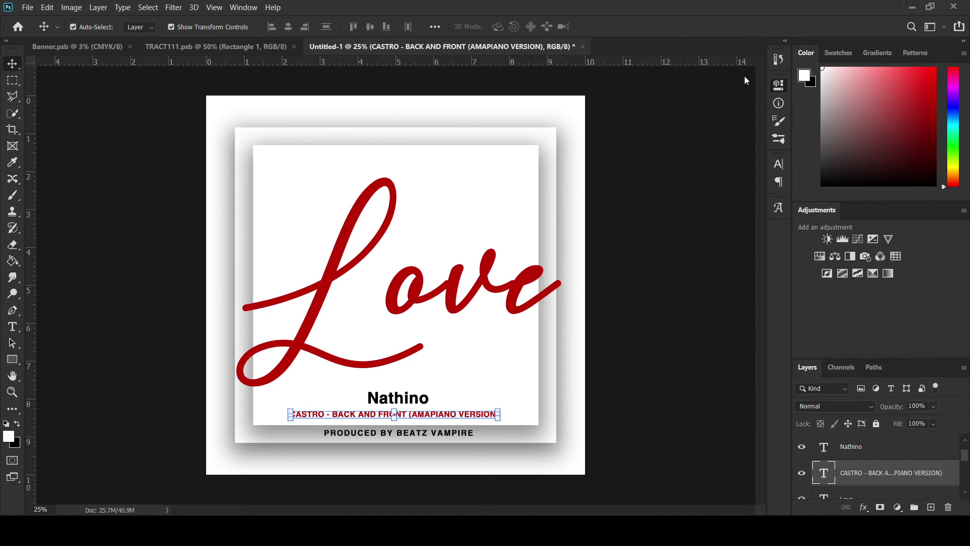
{"action": "left_click", "coordinate": [669, 230]}
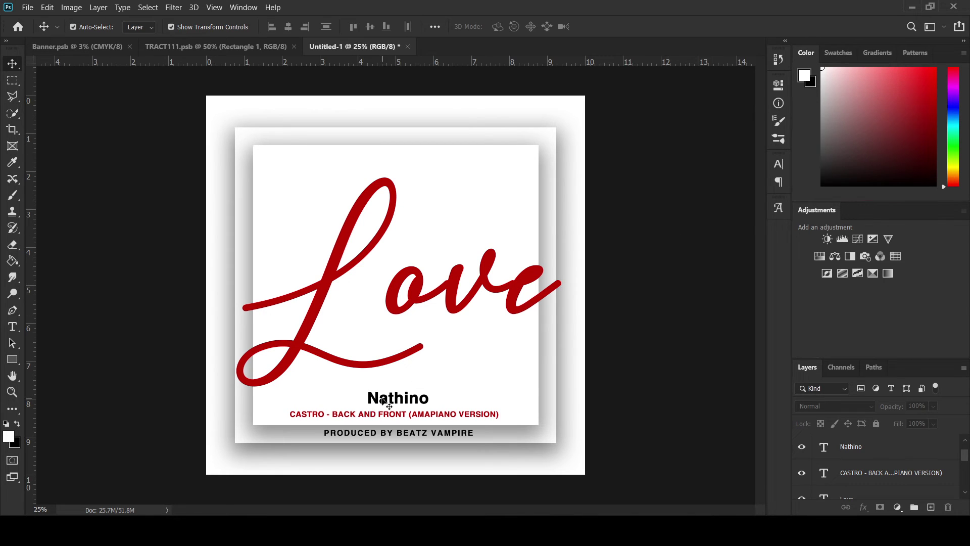
Enter and exit editing of the Nathino text, then deselect the layer
{"action": "double_click", "coordinate": [396, 400]}
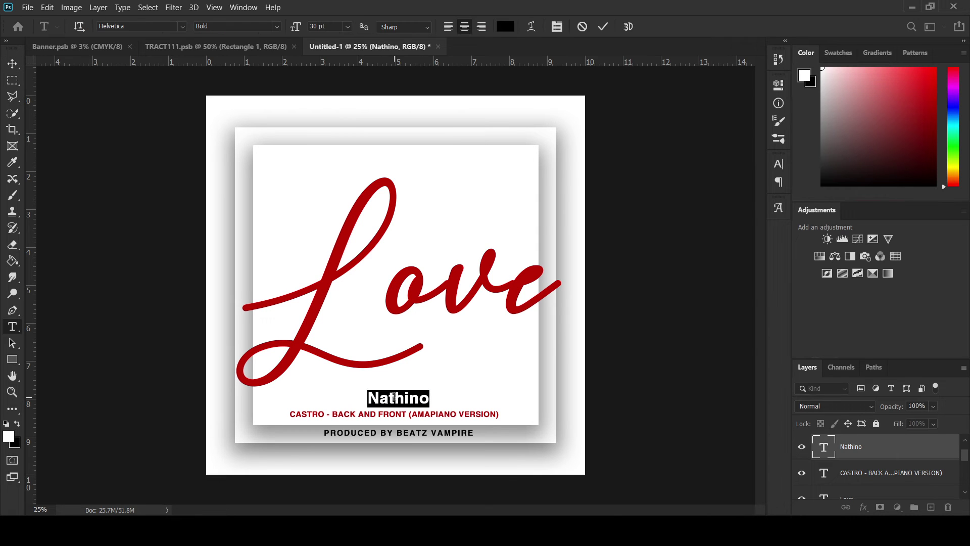
{"action": "left_click", "coordinate": [395, 398]}
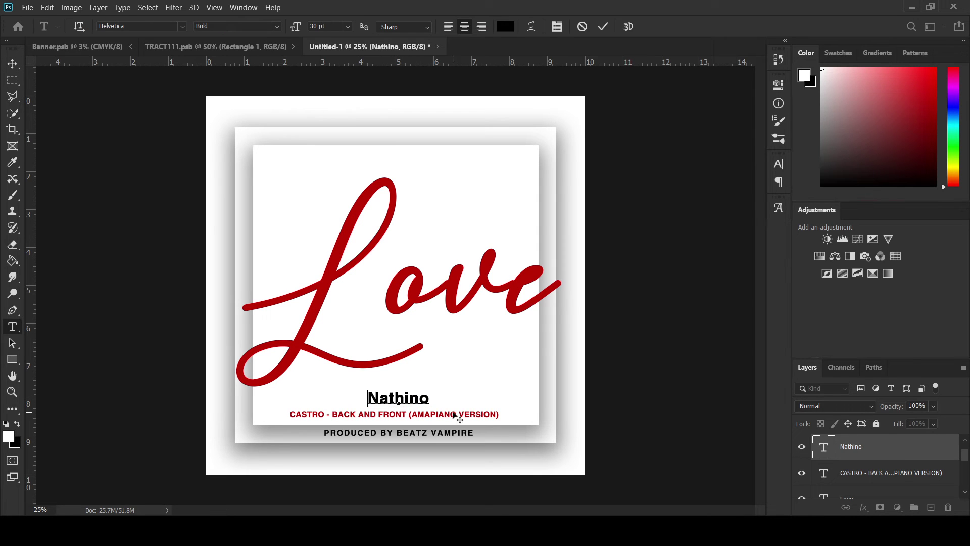
{"action": "left_click", "coordinate": [602, 26]}
{"action": "key", "text": "v"}
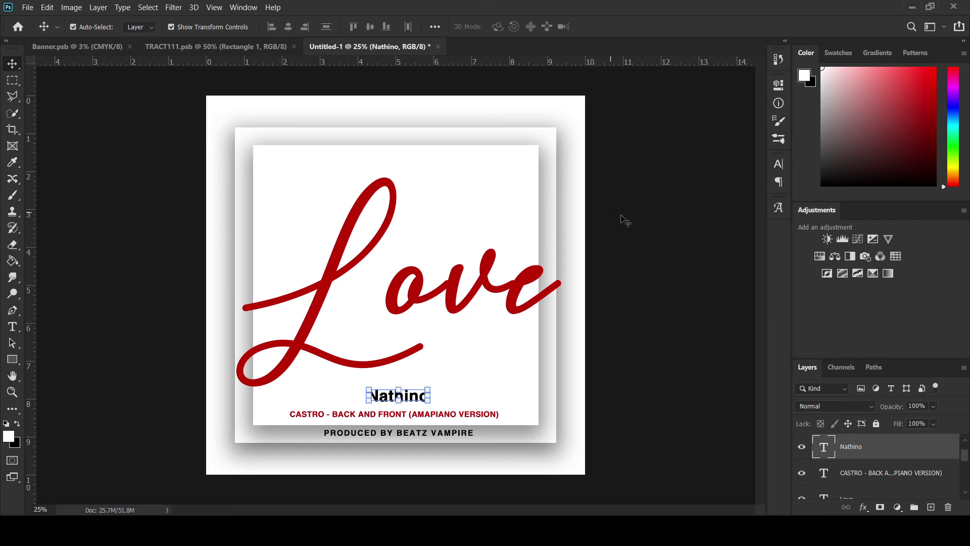
{"action": "left_click", "coordinate": [670, 234]}
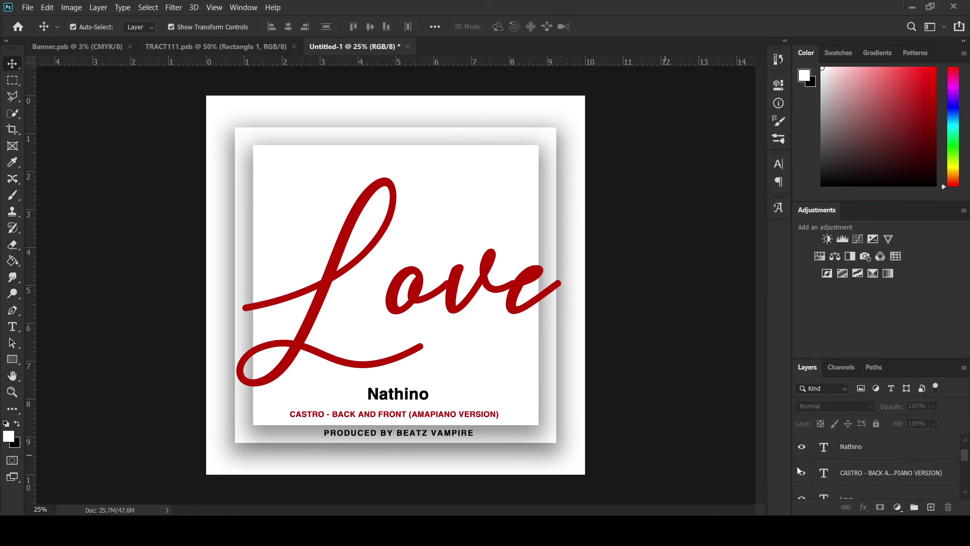
{"action": "scroll", "coordinate": [854, 472], "scroll_direction": "down", "scroll_amount": 2}
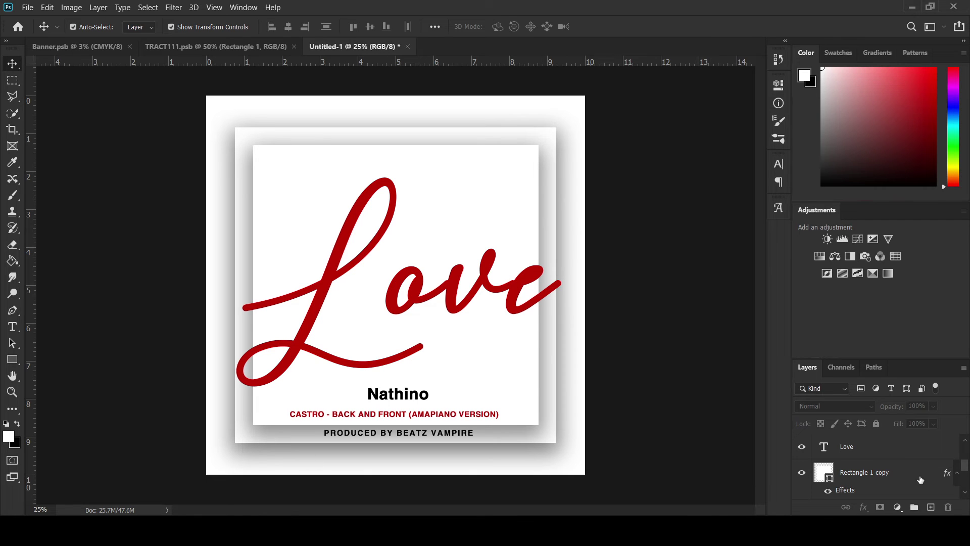
{"action": "scroll", "coordinate": [916, 479], "scroll_direction": "down", "scroll_amount": 3}
Add a Gradient Fill layer above Background with lavender and mint sampled from the canvas
{"action": "left_click", "coordinate": [881, 486]}
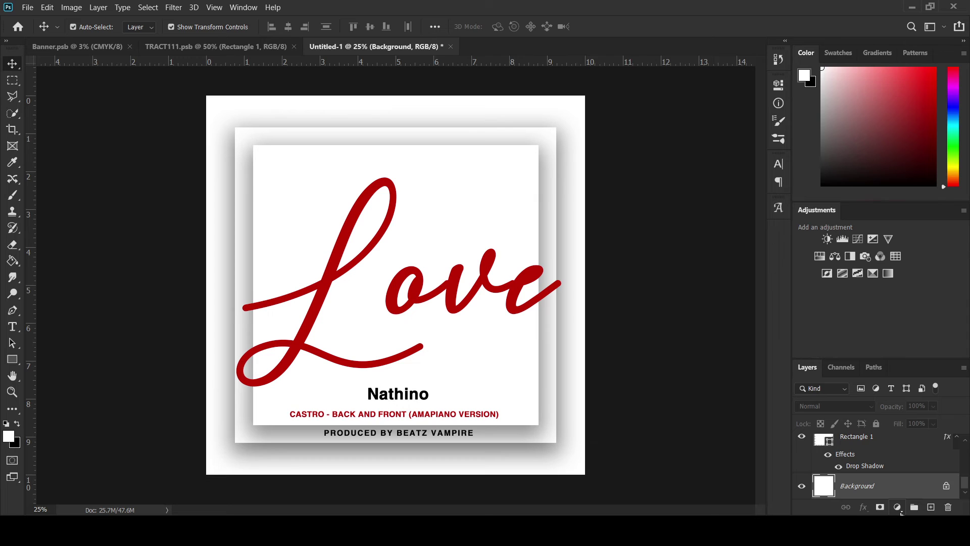
{"action": "left_click", "coordinate": [929, 508]}
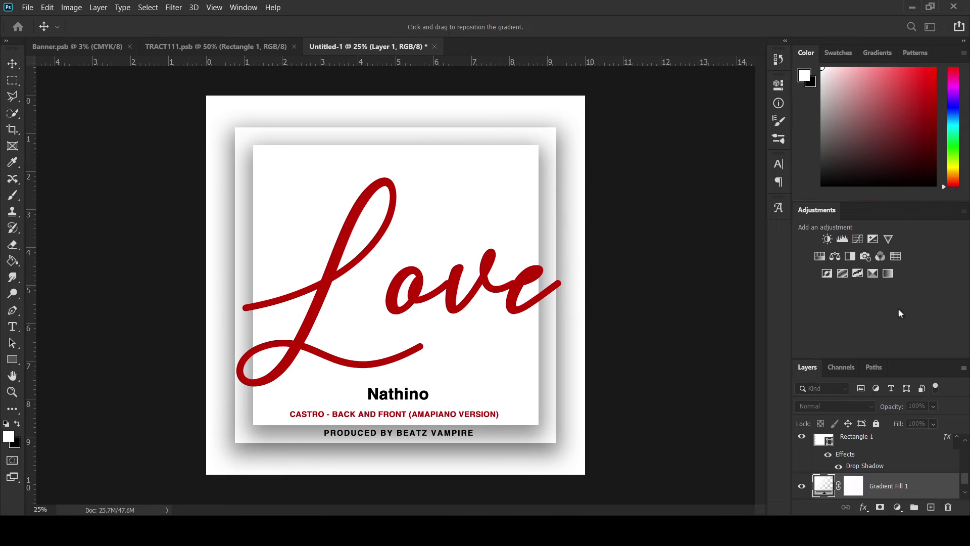
{"action": "key", "text": "i"}
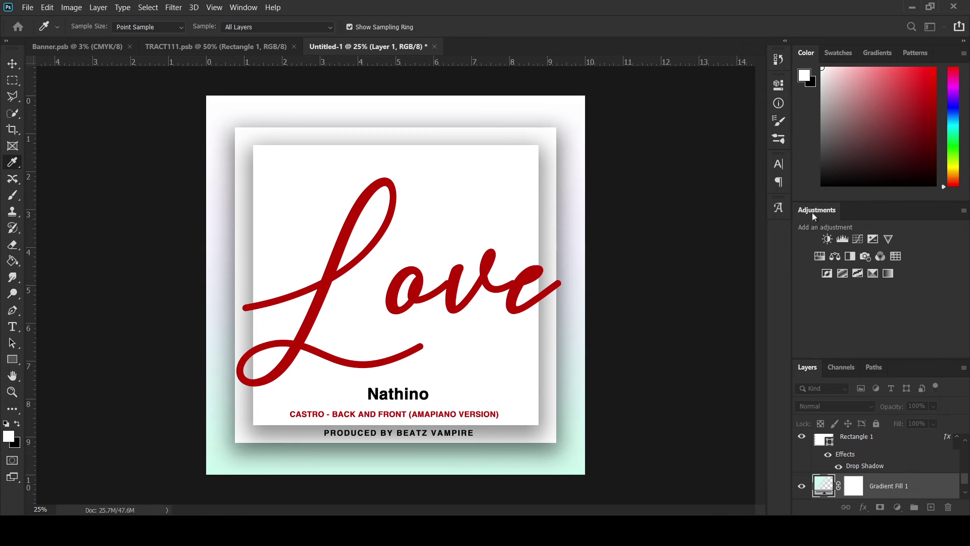
{"action": "key", "text": "v"}
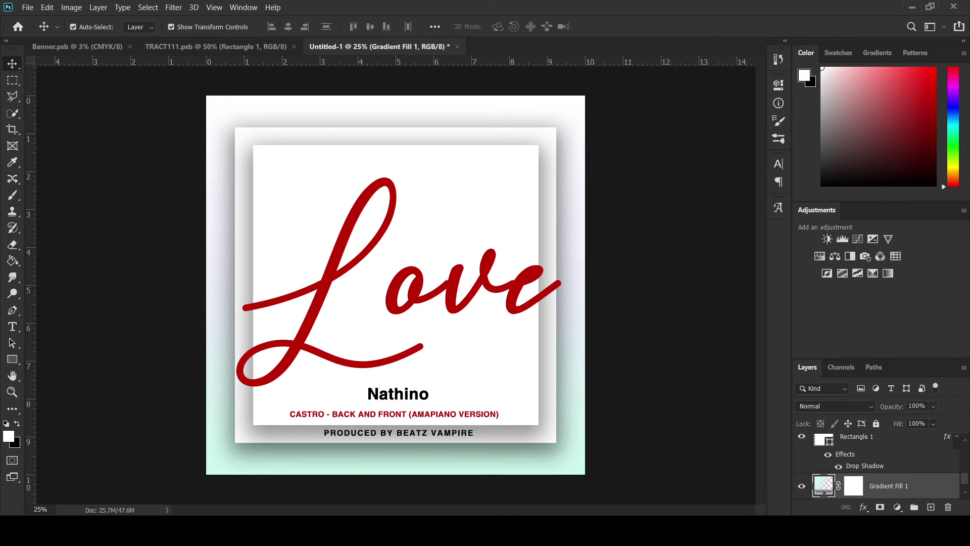
Try a second gradient fill layer, then undo it to keep the lavender-to-mint backdrop
{"action": "left_click", "coordinate": [930, 507]}
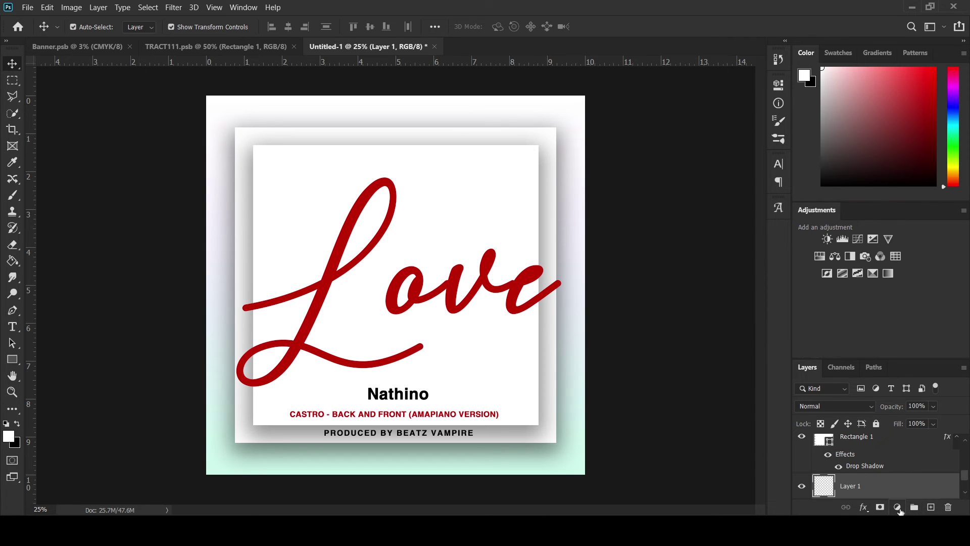
{"action": "left_click", "coordinate": [902, 301]}
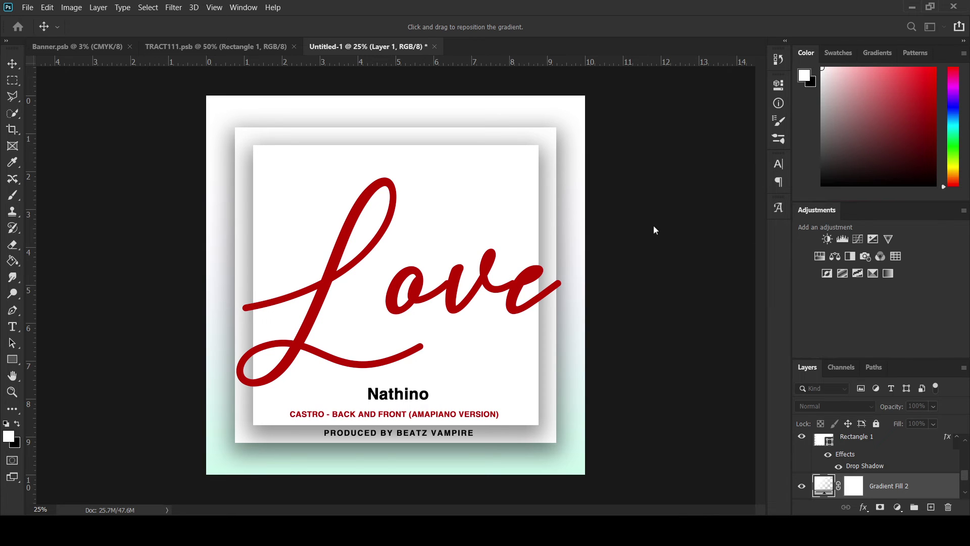
{"action": "key", "text": "i"}
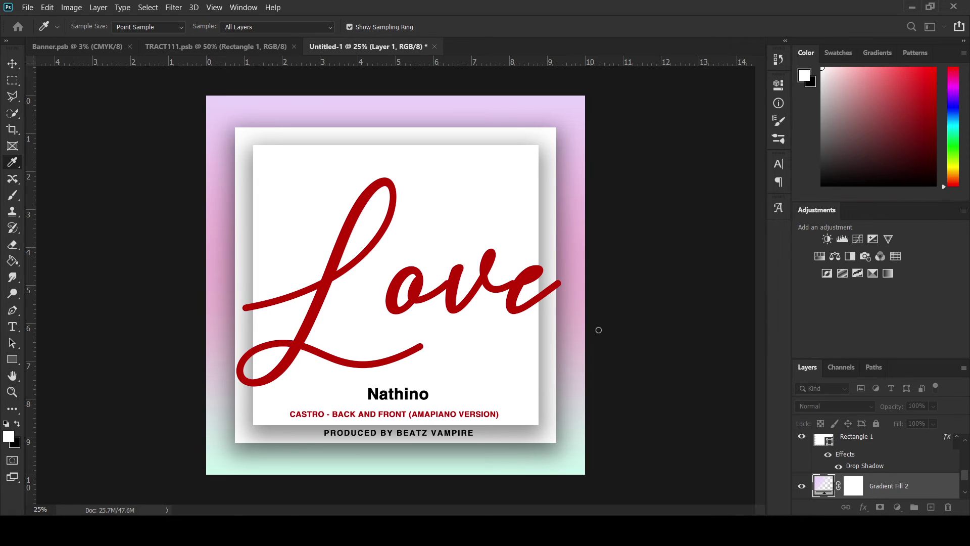
{"action": "key", "text": "ctrl+z"}
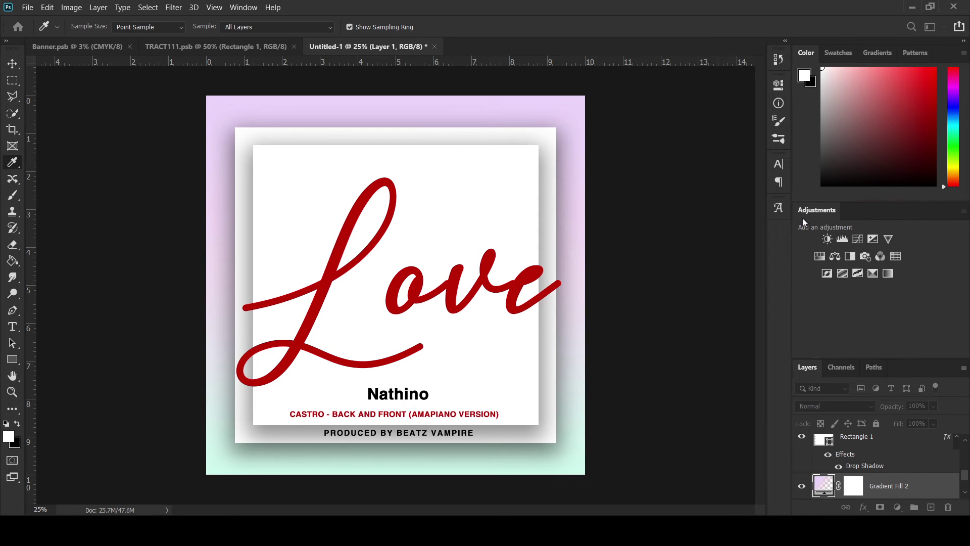
{"action": "key", "text": "v"}
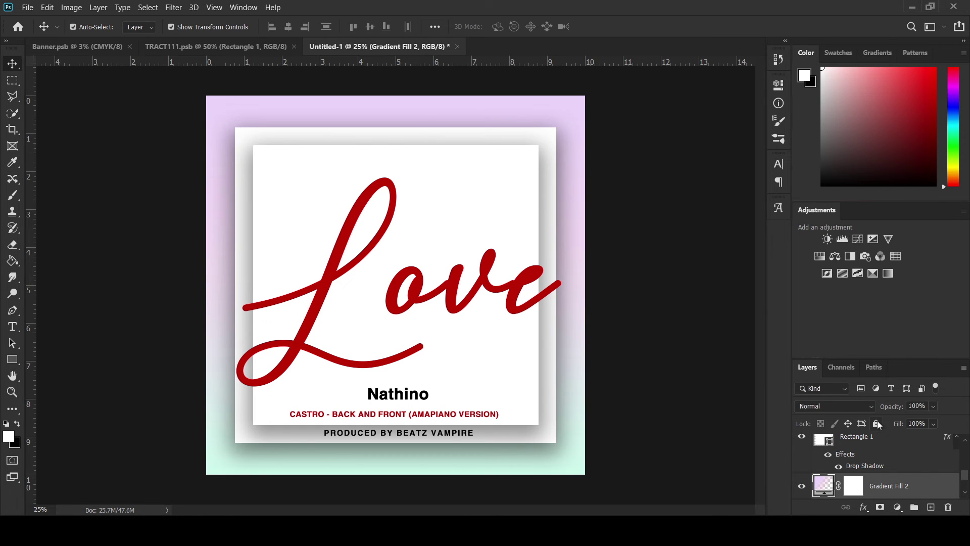
Add a lavender Gradient Fill 3 above Rectangle 1 and clip it to the card
{"action": "scroll", "coordinate": [867, 471], "scroll_direction": "up", "scroll_amount": 1}
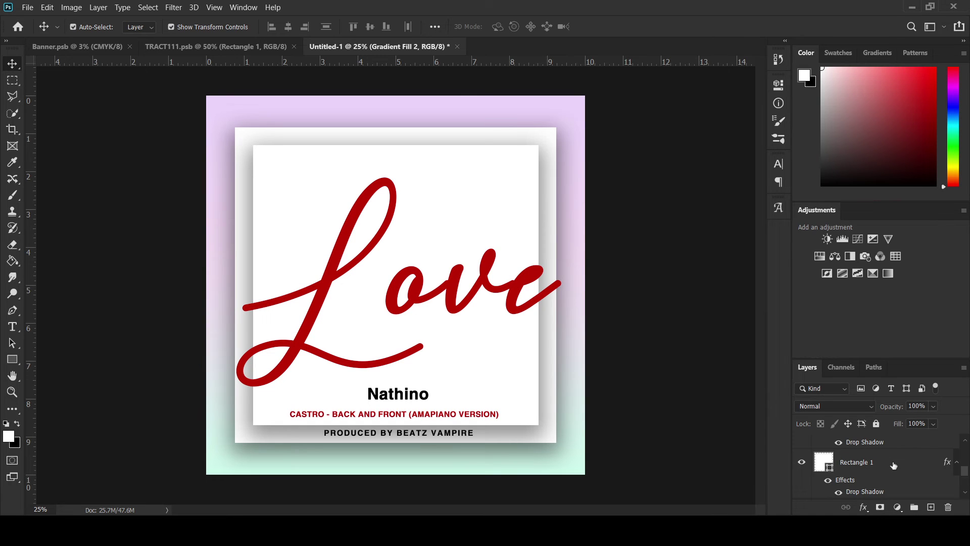
{"action": "left_click", "coordinate": [889, 464]}
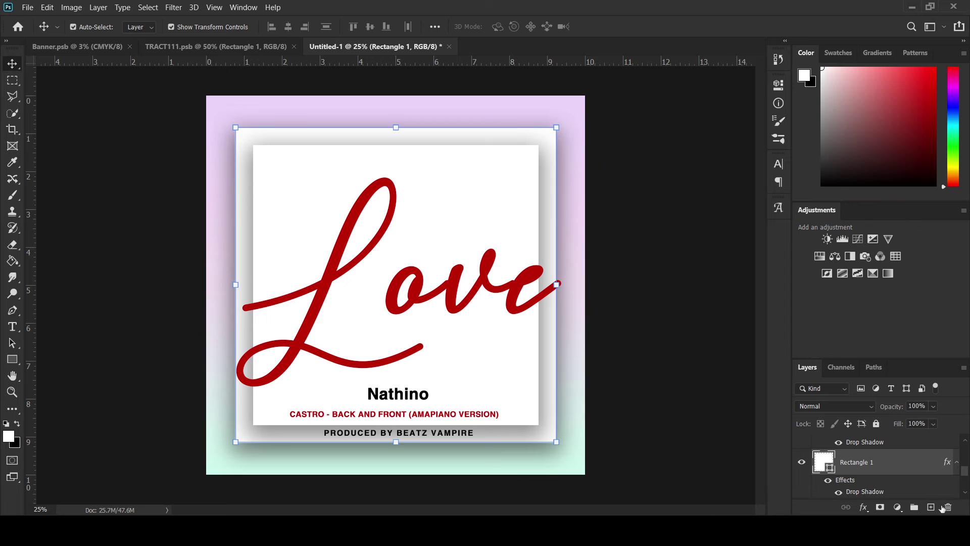
{"action": "left_click", "coordinate": [930, 506]}
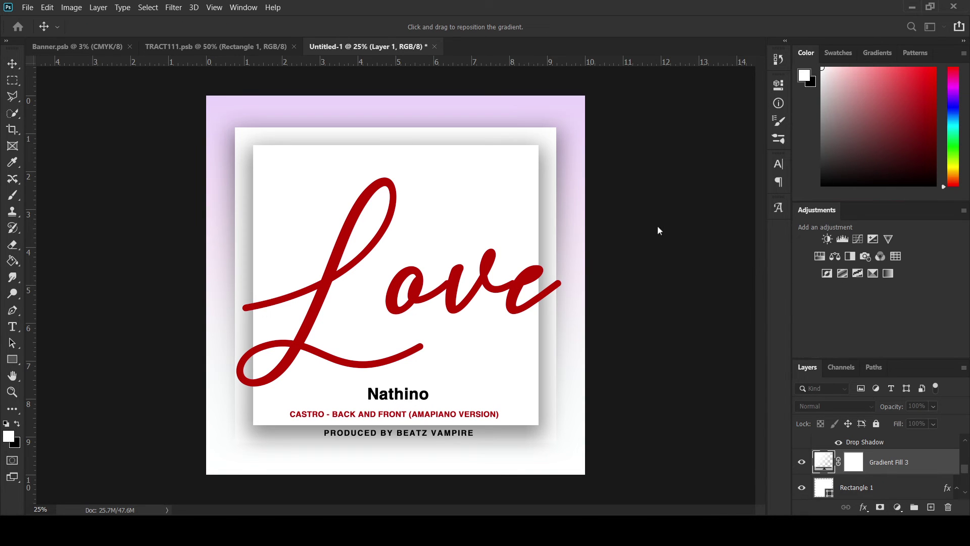
{"action": "key", "text": "i"}
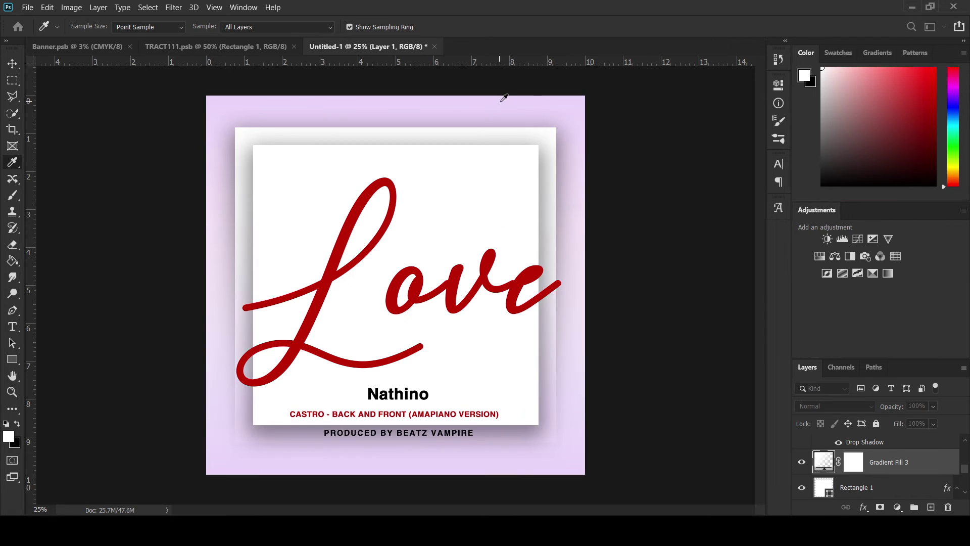
{"action": "left_click_drag", "start_coordinate": [498, 96], "coordinate": [510, 123]}
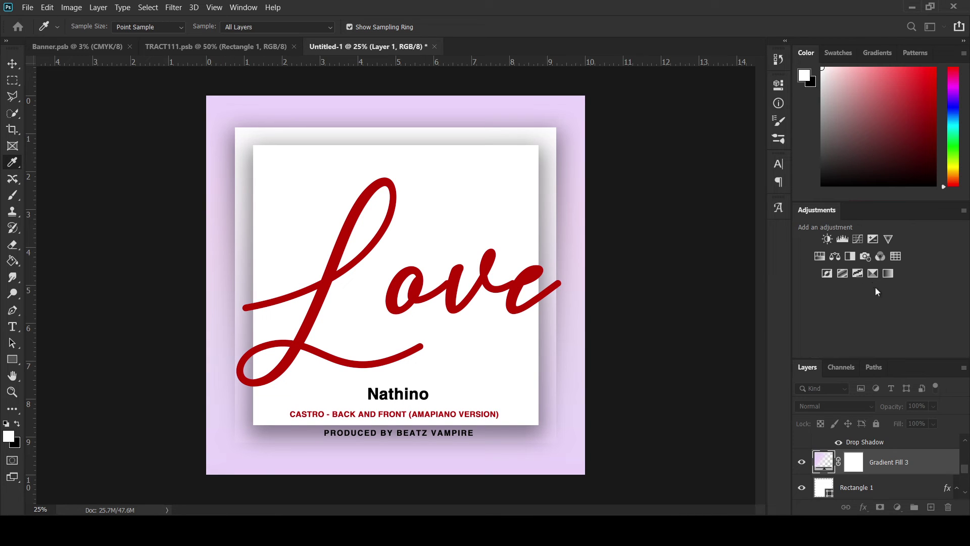
{"action": "key", "text": "v"}
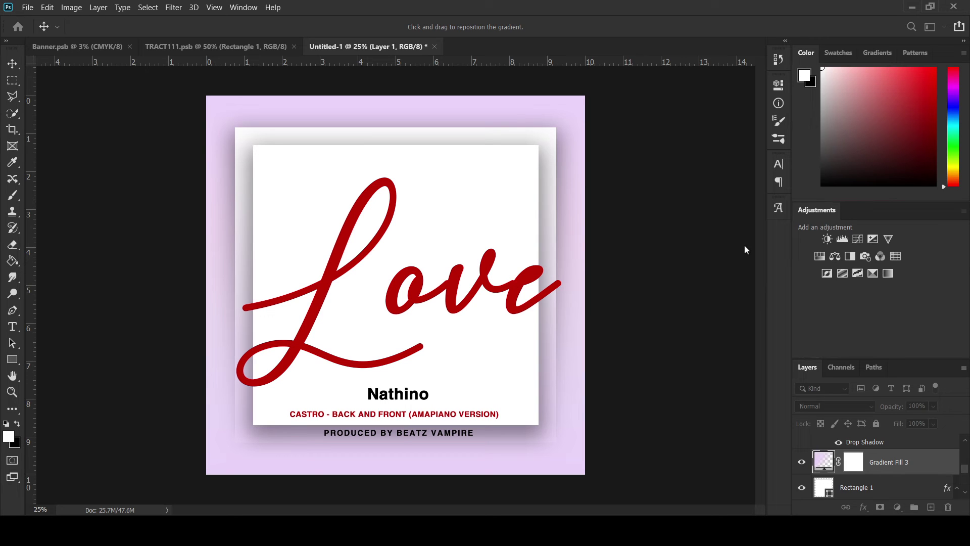
{"action": "key", "text": "Return"}
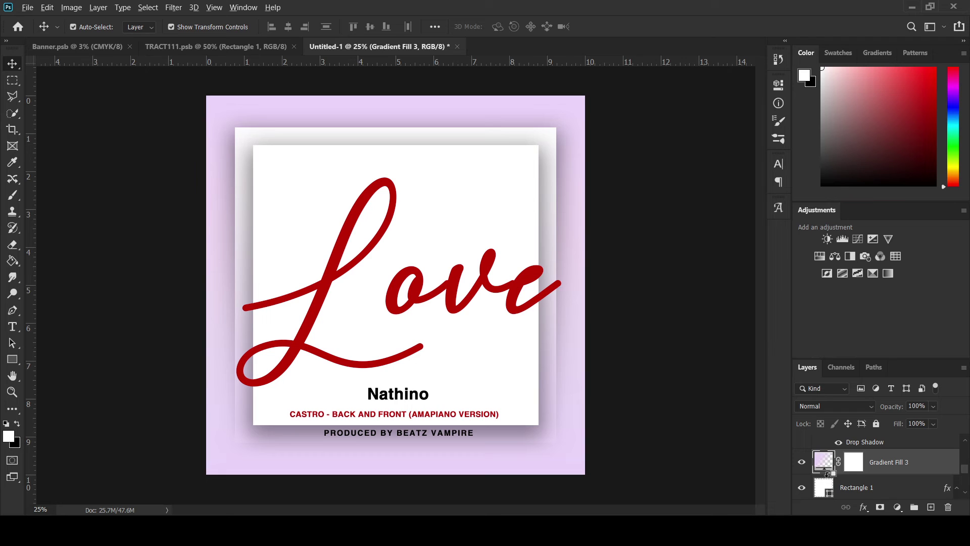
{"action": "left_click", "coordinate": [826, 473], "text": "alt"}
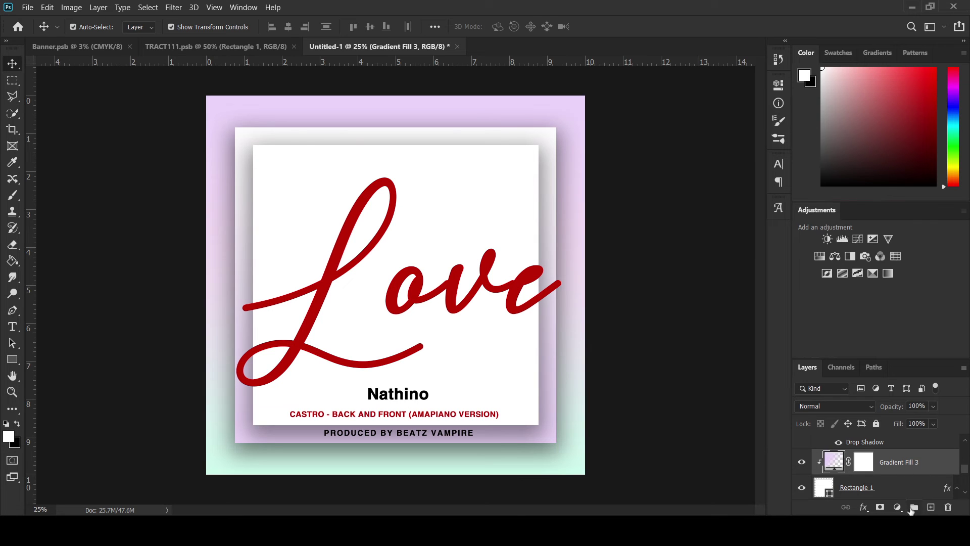
Add a mint Gradient Fill 4 and clip it onto Gradient Fill 3
{"action": "left_click", "coordinate": [925, 508]}
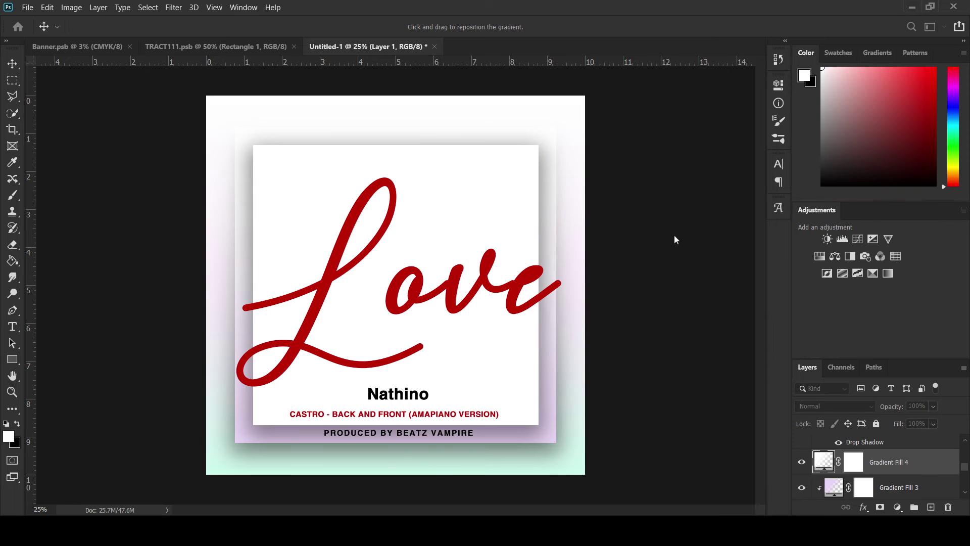
{"action": "key", "text": "i"}
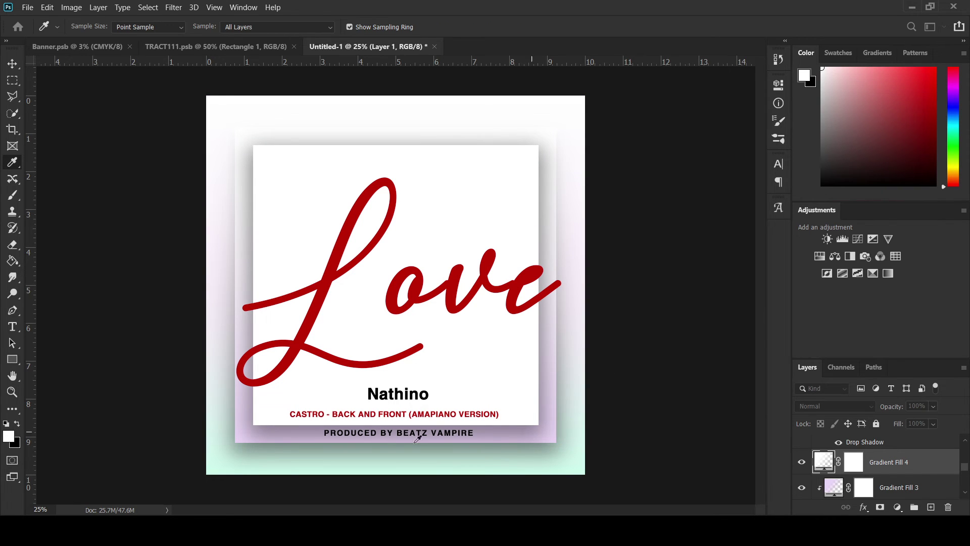
{"action": "left_click", "coordinate": [308, 463]}
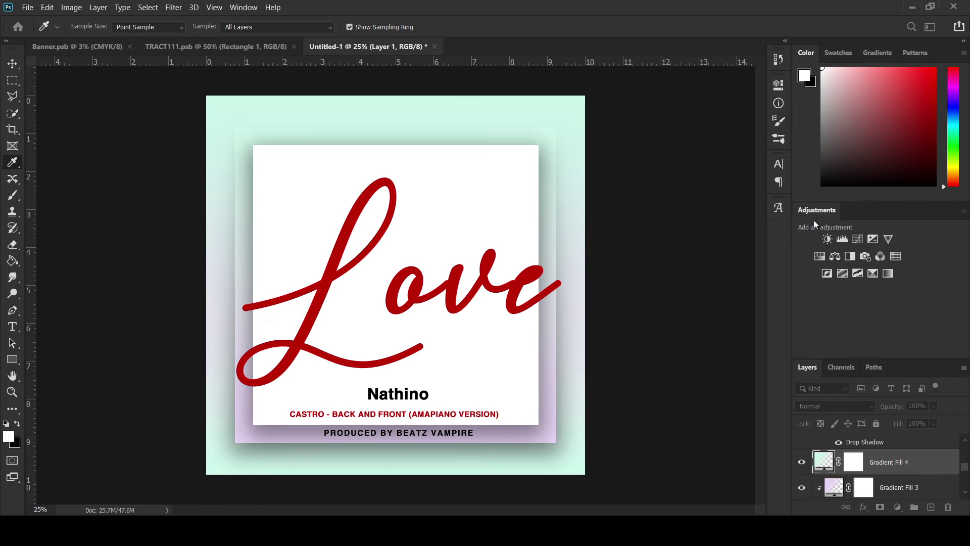
{"action": "key", "text": "v"}
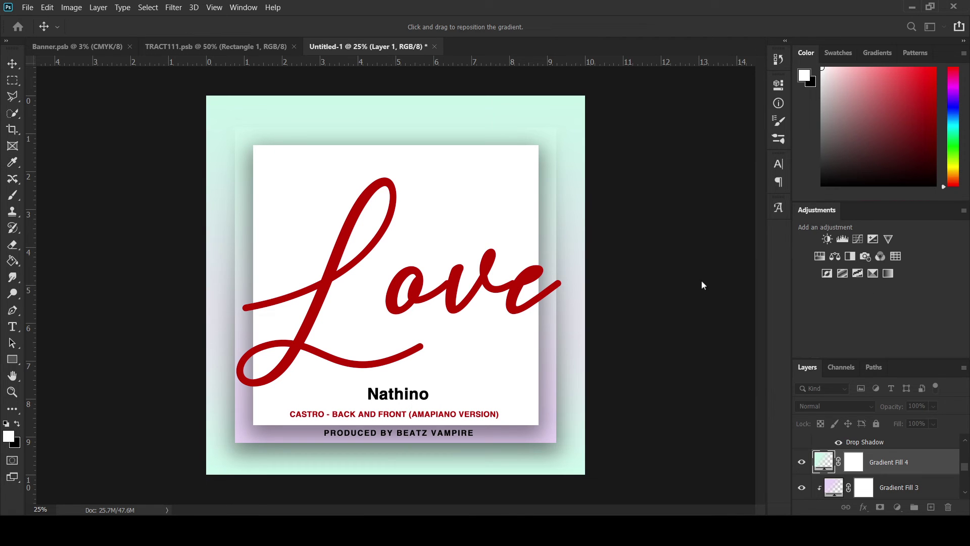
{"action": "key", "text": "Return"}
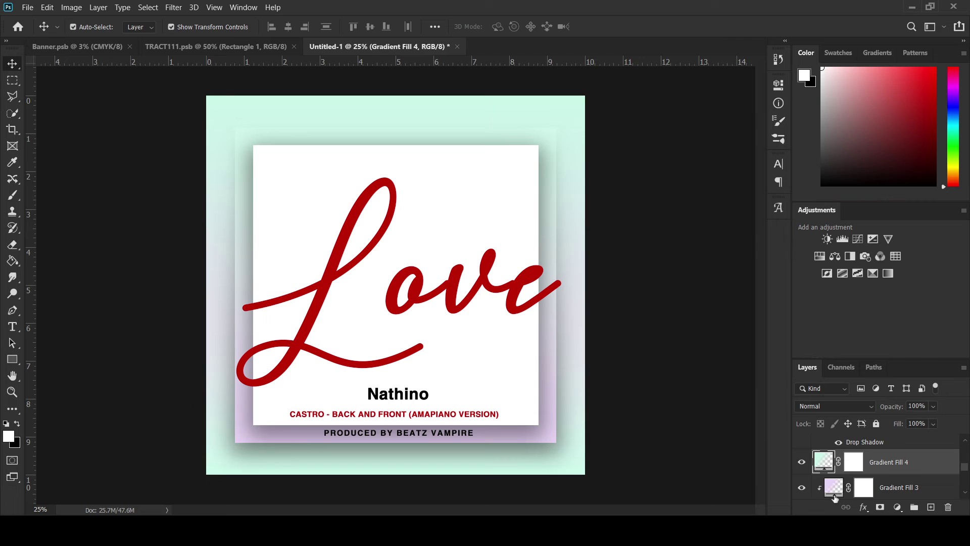
{"action": "left_click_drag", "start_coordinate": [811, 457], "coordinate": [827, 471]}
{"action": "left_click", "coordinate": [826, 475], "text": "alt"}
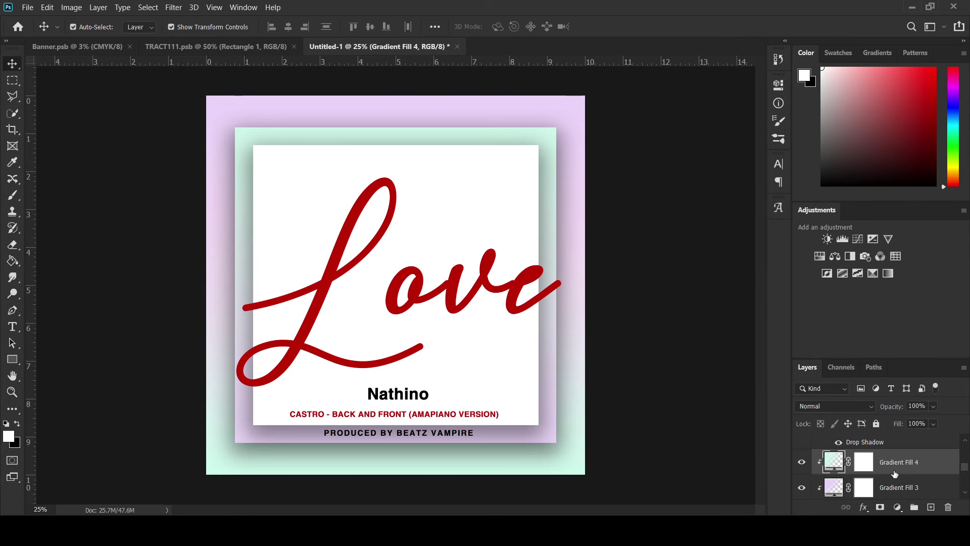
{"action": "scroll", "coordinate": [897, 475], "scroll_direction": "up", "scroll_amount": 1}
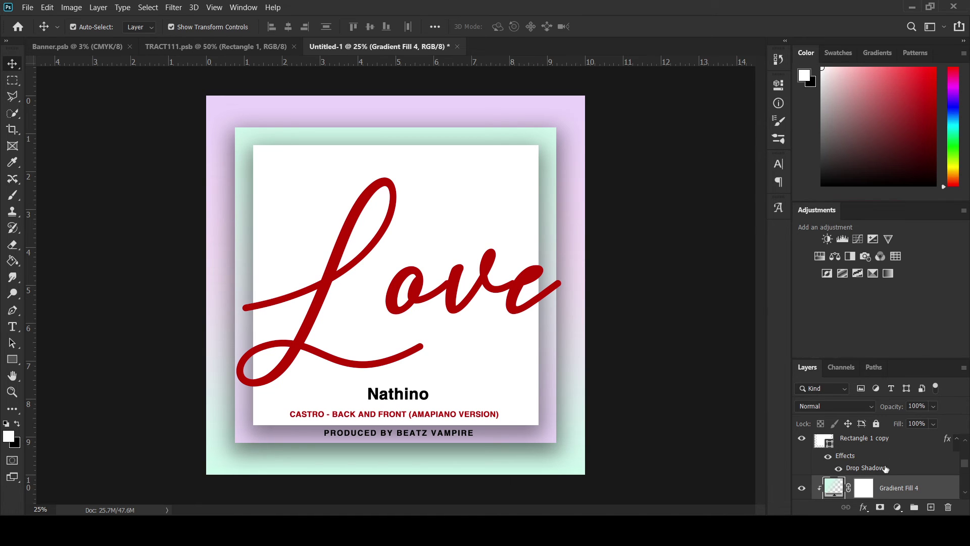
Select Gradient Fill 2 and Gradient Fill 1 together and duplicate them with Ctrl+J
{"action": "scroll", "coordinate": [881, 469], "scroll_direction": "down", "scroll_amount": 2}
{"action": "scroll", "coordinate": [877, 471], "scroll_direction": "down", "scroll_amount": 1}
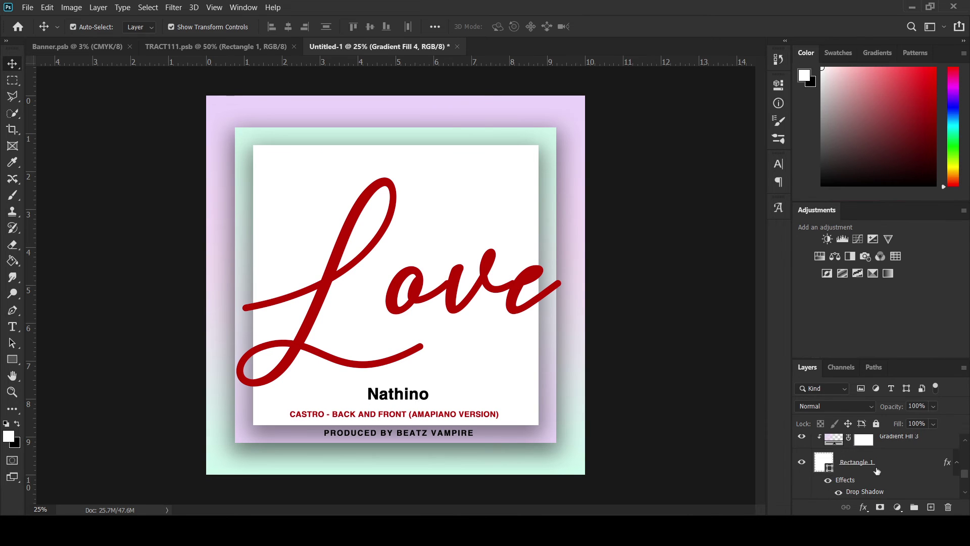
{"action": "scroll", "coordinate": [876, 471], "scroll_direction": "down", "scroll_amount": 2}
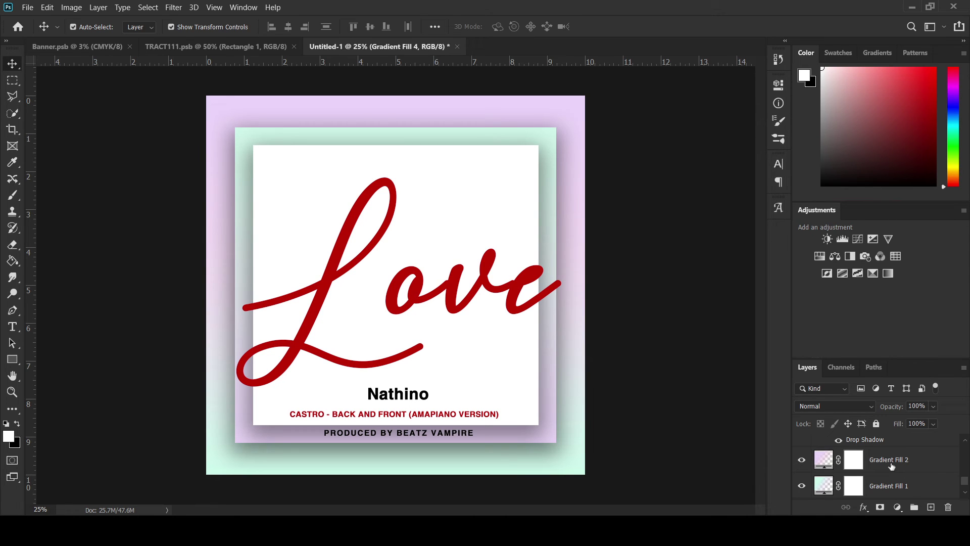
{"action": "left_click", "coordinate": [892, 465]}
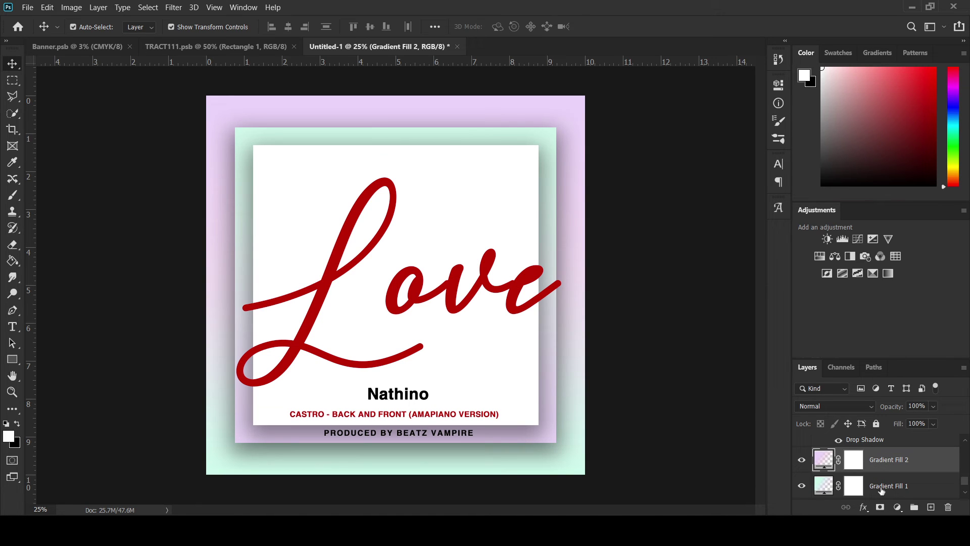
{"action": "left_click", "coordinate": [881, 488], "text": "shift"}
{"action": "left_click_drag", "start_coordinate": [881, 489], "coordinate": [863, 502]}
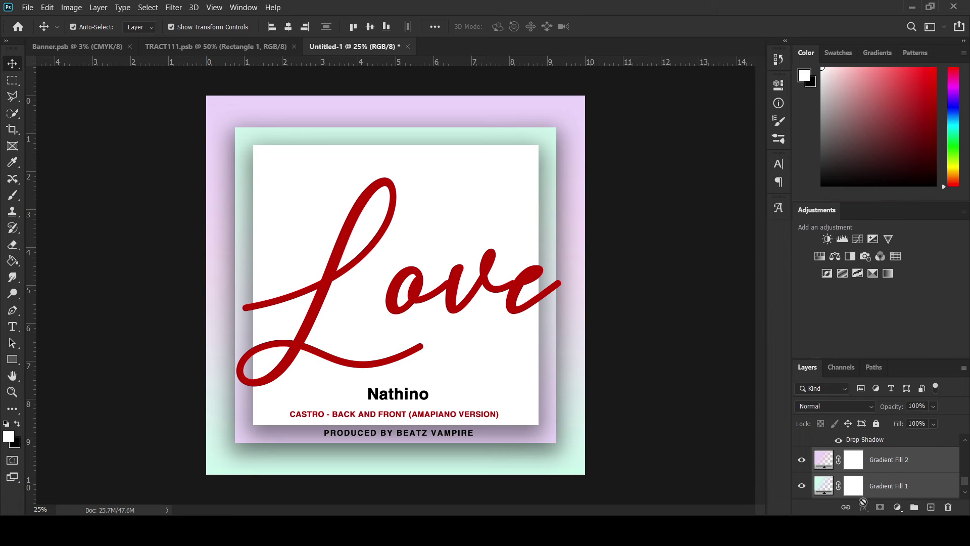
{"action": "key", "text": "ctrl+j"}
Move the gradient fill copy above Rectangle 1 copy and clip it to the card
{"action": "left_click", "coordinate": [845, 506]}
{"action": "left_click_drag", "start_coordinate": [901, 491], "coordinate": [909, 443]}
{"action": "mouse_move", "coordinate": [909, 444]}
{"action": "left_mouse_down"}
{"action": "mouse_move", "coordinate": [883, 490]}
{"action": "mouse_move", "coordinate": [870, 437]}
{"action": "left_mouse_up"}
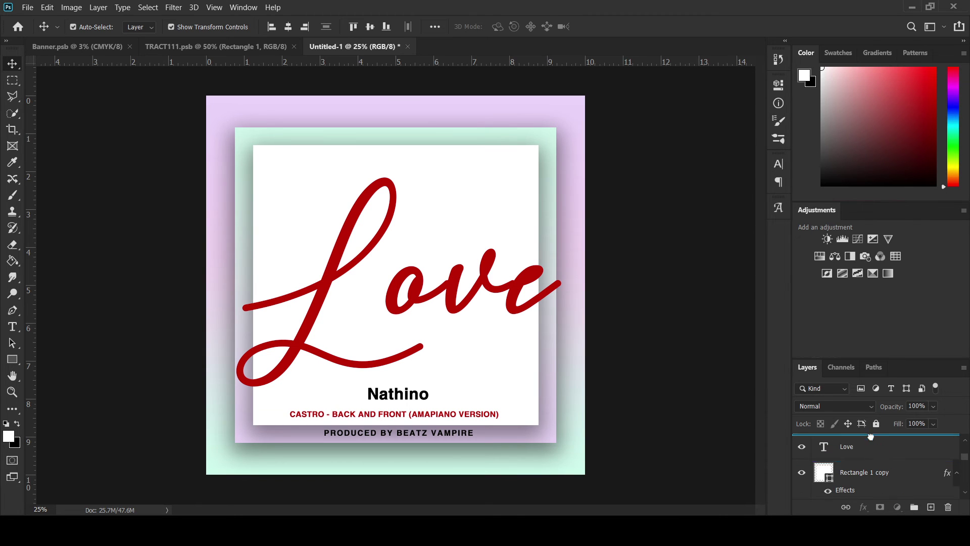
{"action": "left_click_drag", "start_coordinate": [871, 436], "coordinate": [870, 454]}
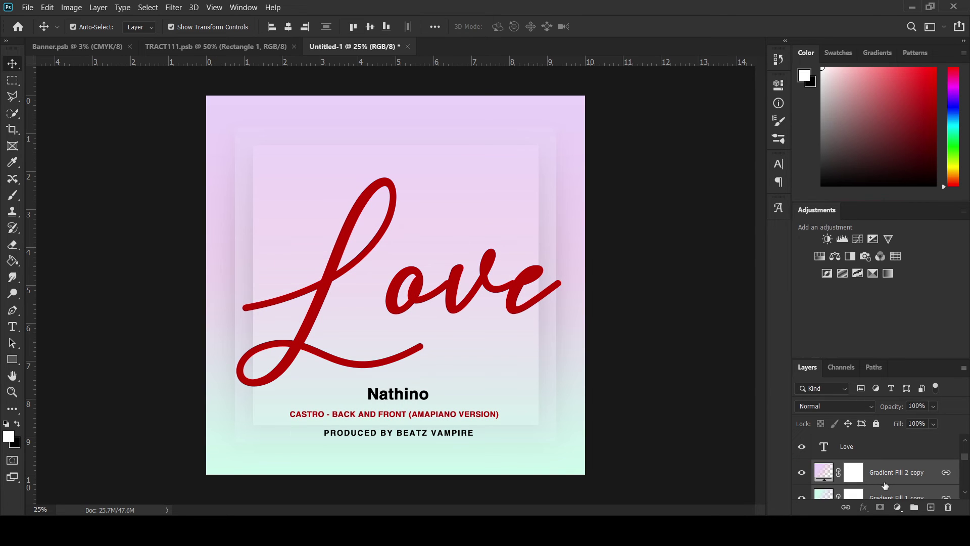
{"action": "scroll", "coordinate": [886, 482], "scroll_direction": "down", "scroll_amount": 2}
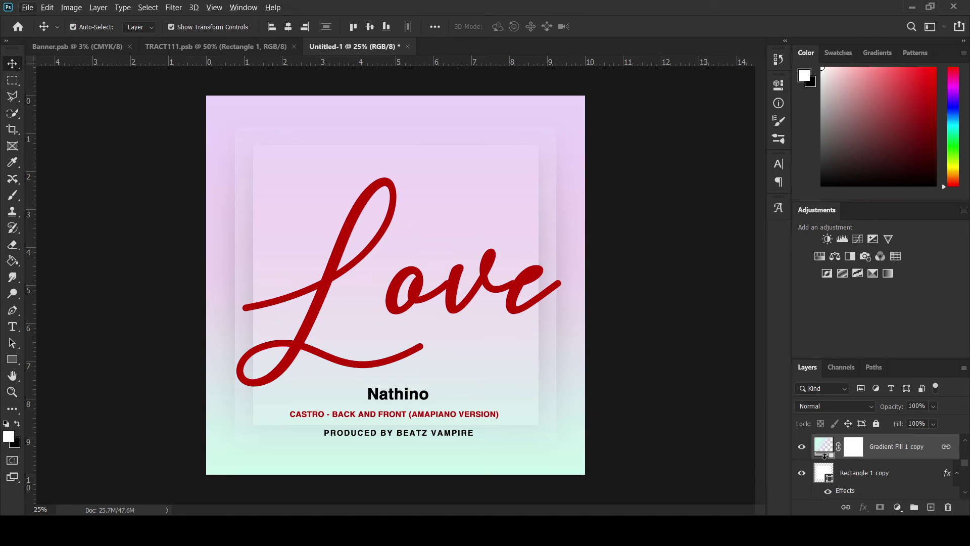
{"action": "key", "text": "alt"}
{"action": "left_click", "coordinate": [825, 457], "text": "alt"}
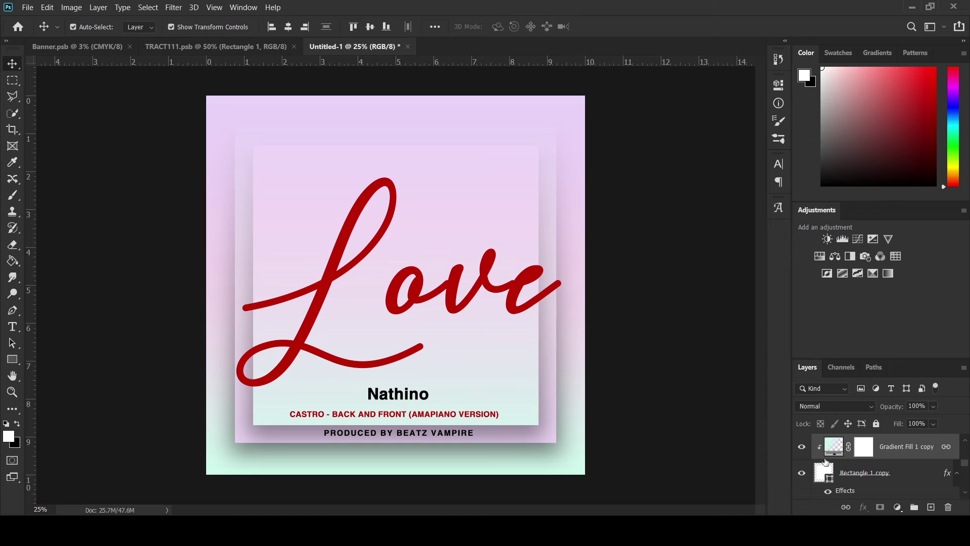
Duplicate the other gradient fill and clip it to the card border below it
{"action": "key", "text": "alt"}
{"action": "left_click_drag", "start_coordinate": [905, 472], "coordinate": [904, 470]}
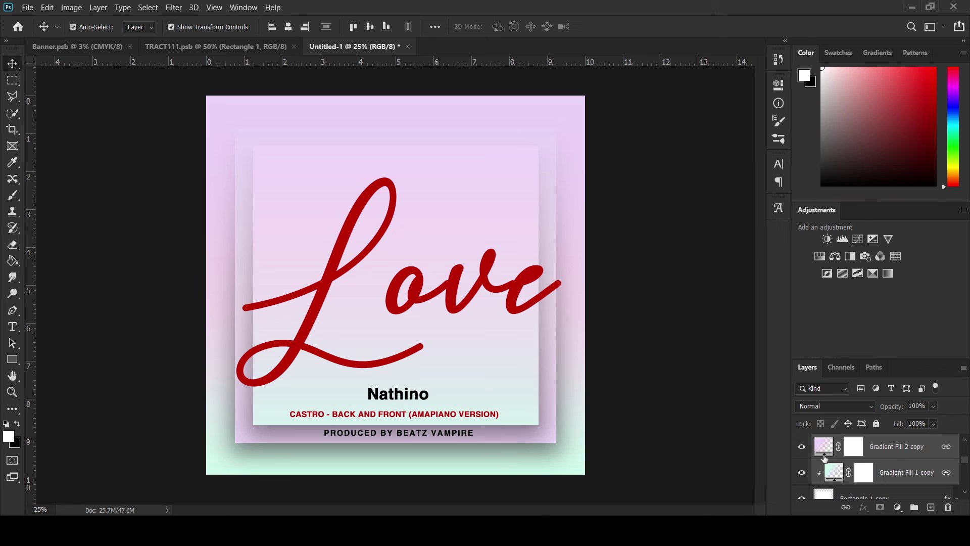
{"action": "left_click_drag", "start_coordinate": [824, 458], "coordinate": [823, 456]}
{"action": "left_click", "coordinate": [824, 457], "text": "alt"}
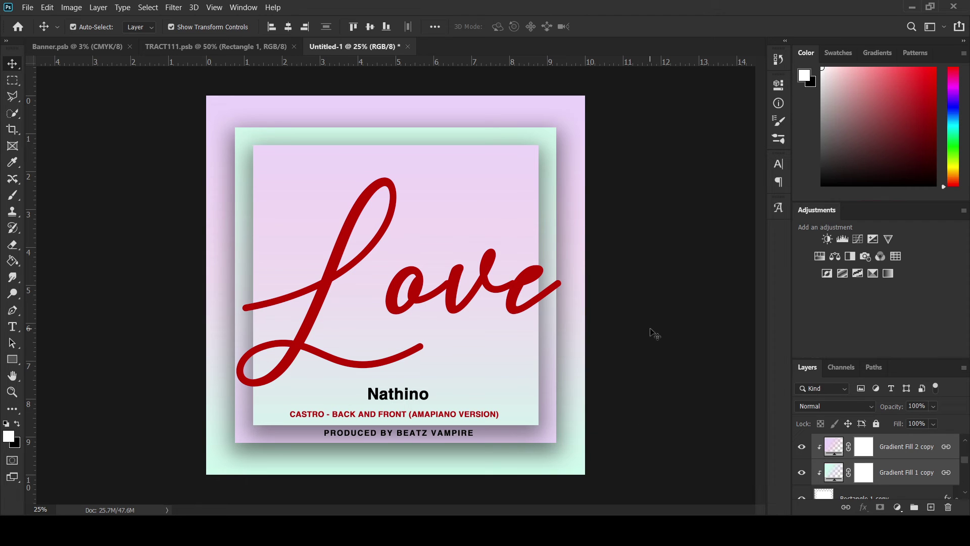
Scale the red script 'Love' down slightly so it fits inside the pastel card
{"action": "left_click", "coordinate": [518, 290]}
{"action": "double_click", "coordinate": [517, 290]}
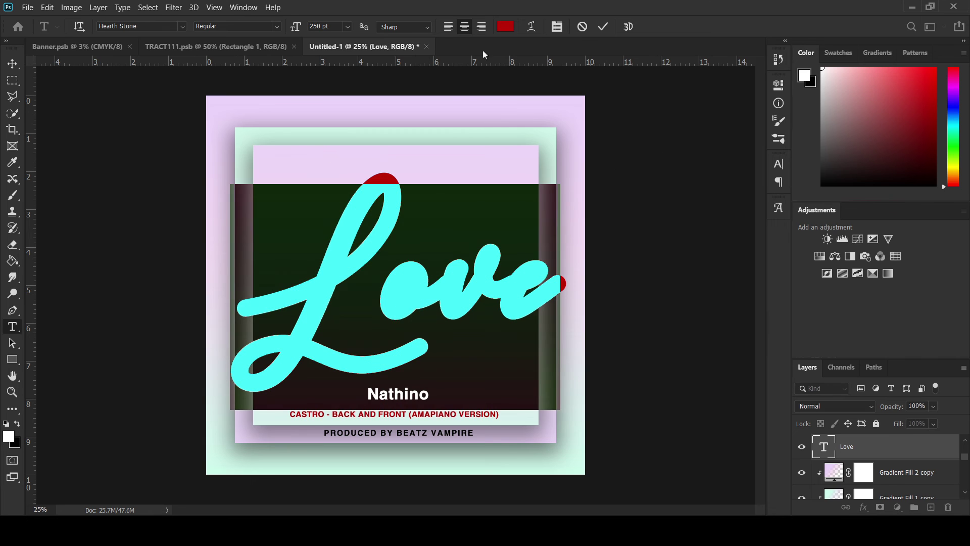
{"action": "left_click", "coordinate": [14, 63]}
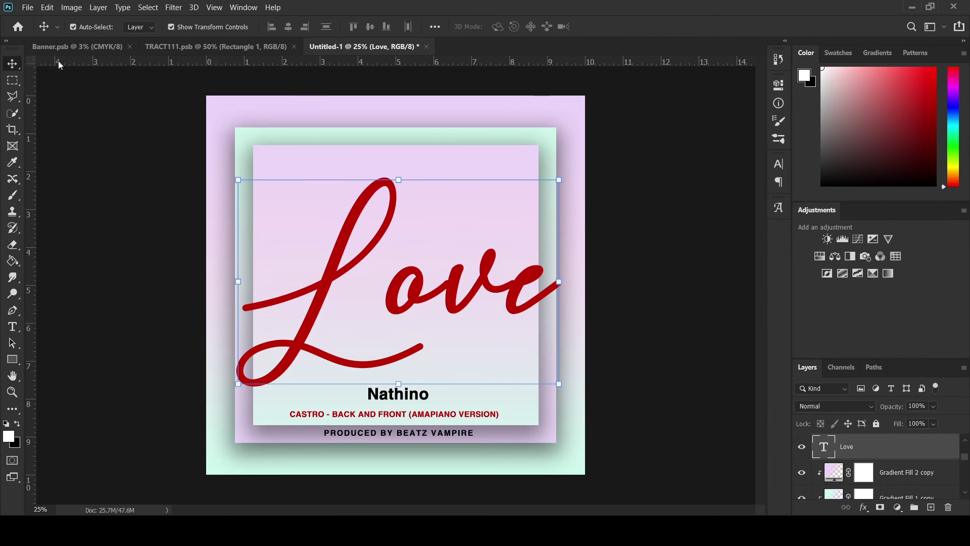
{"action": "left_click", "coordinate": [421, 288]}
{"action": "key", "text": "ctrl+z"}
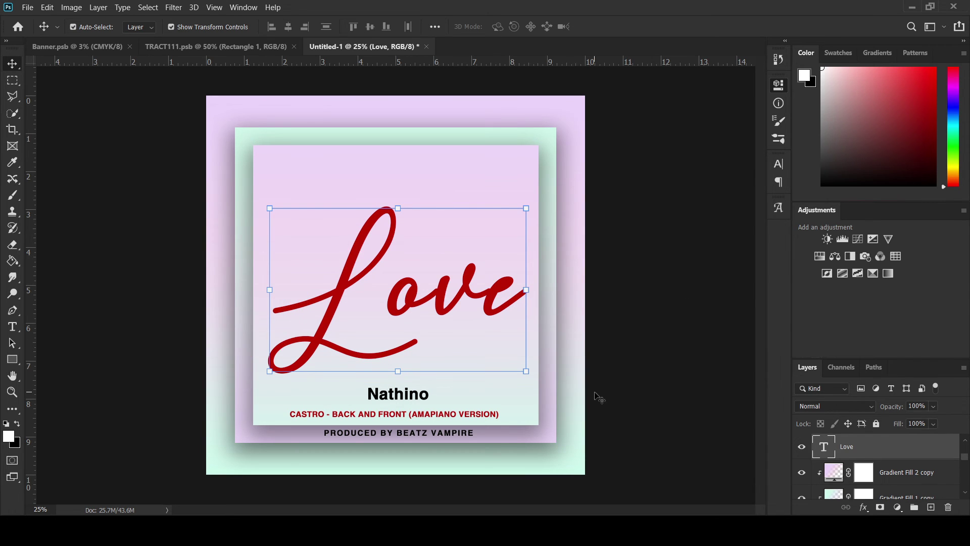
{"action": "left_click", "coordinate": [665, 397]}
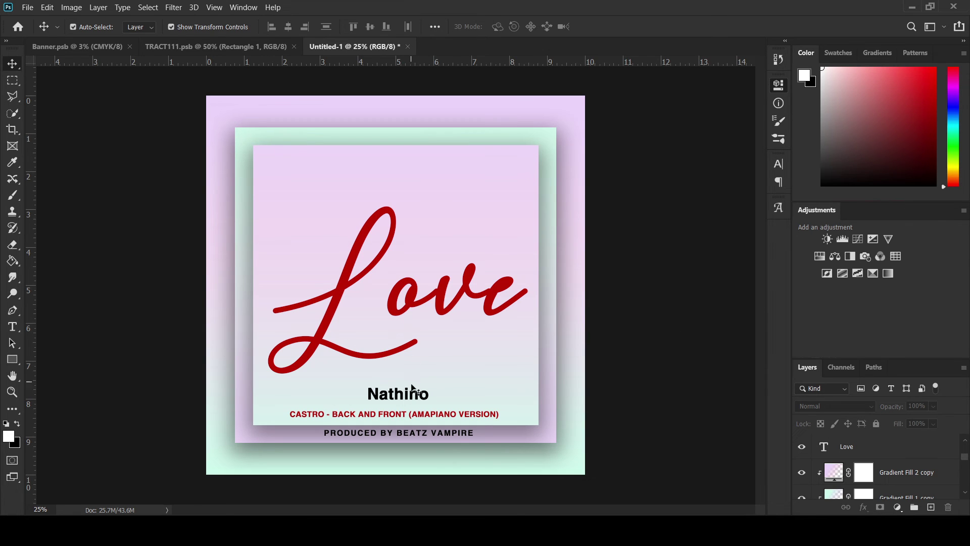
Nudge the red song-title line up two arrow-key steps
{"action": "left_click", "coordinate": [399, 415]}
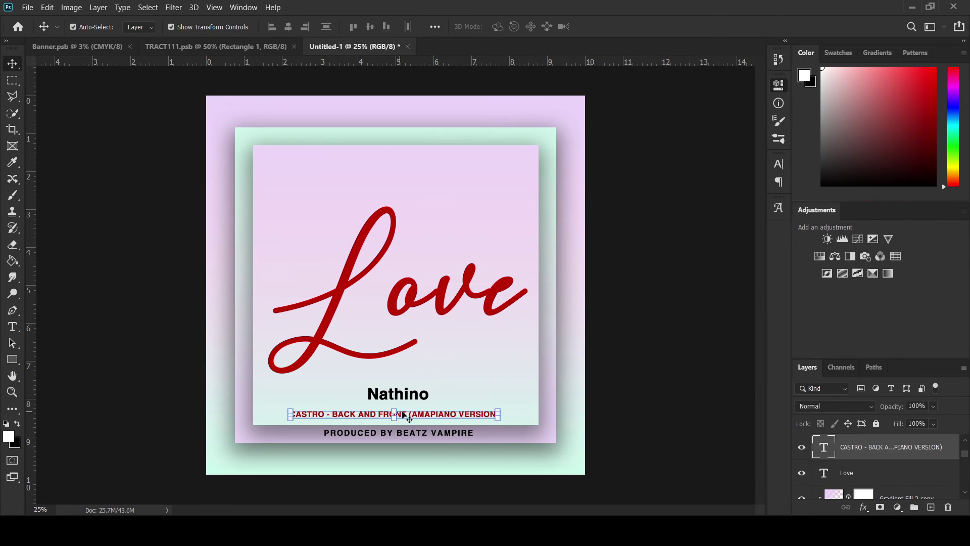
{"action": "key", "text": "Up"}
{"action": "key", "text": "Up"}
{"action": "key", "text": "Up"}
{"action": "key", "text": "Up"}
{"action": "key", "text": "Up"}
{"action": "key", "text": "Up"}
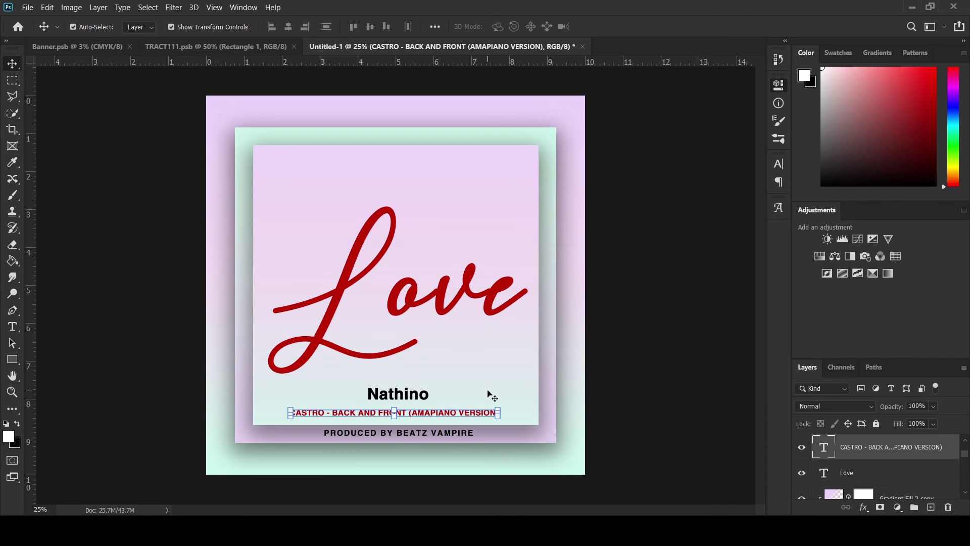
{"action": "key", "text": "Up"}
{"action": "key", "text": "Up"}
{"action": "key", "text": "Up"}
{"action": "key", "text": "Up"}
{"action": "key", "text": "Up"}
{"action": "key", "text": "Up"}
{"action": "key", "text": "Up"}
{"action": "key", "text": "Up"}
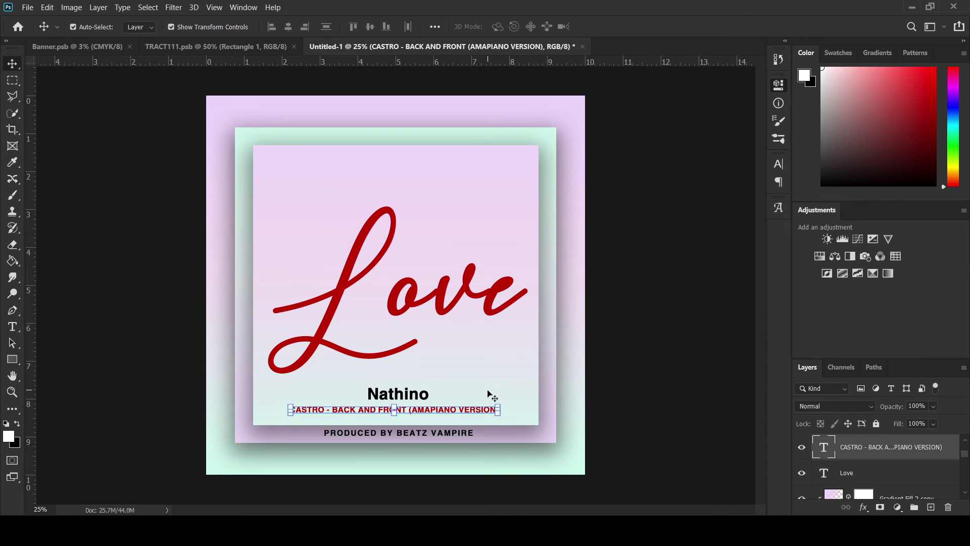
{"action": "left_click", "coordinate": [637, 380]}
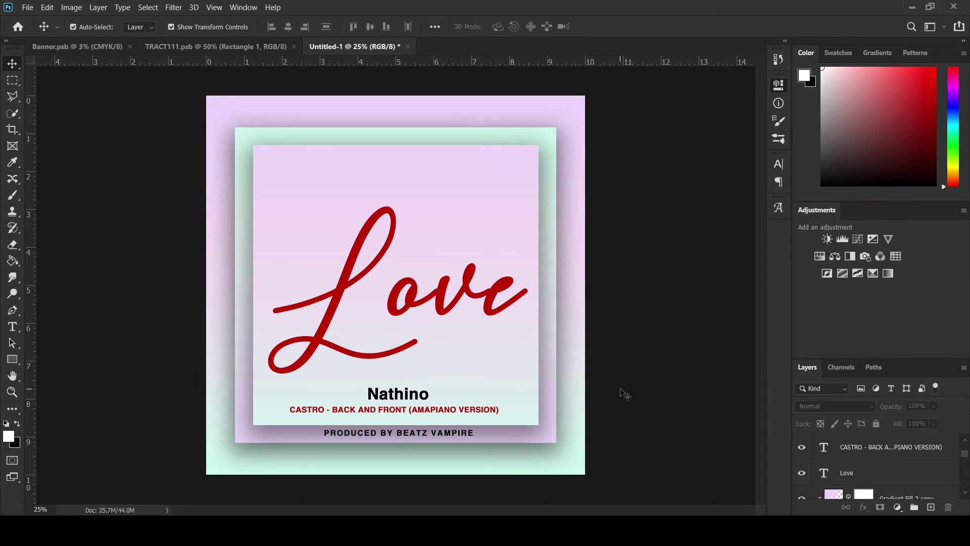
Drag the Nathino text slightly upward on the card
{"action": "left_click", "coordinate": [404, 397]}
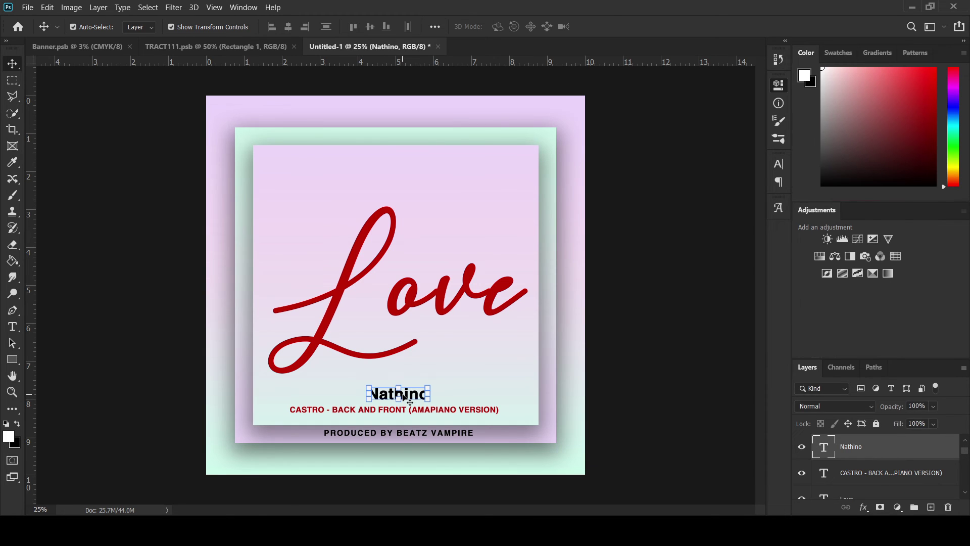
{"action": "left_click_drag", "start_coordinate": [406, 397], "coordinate": [411, 394]}
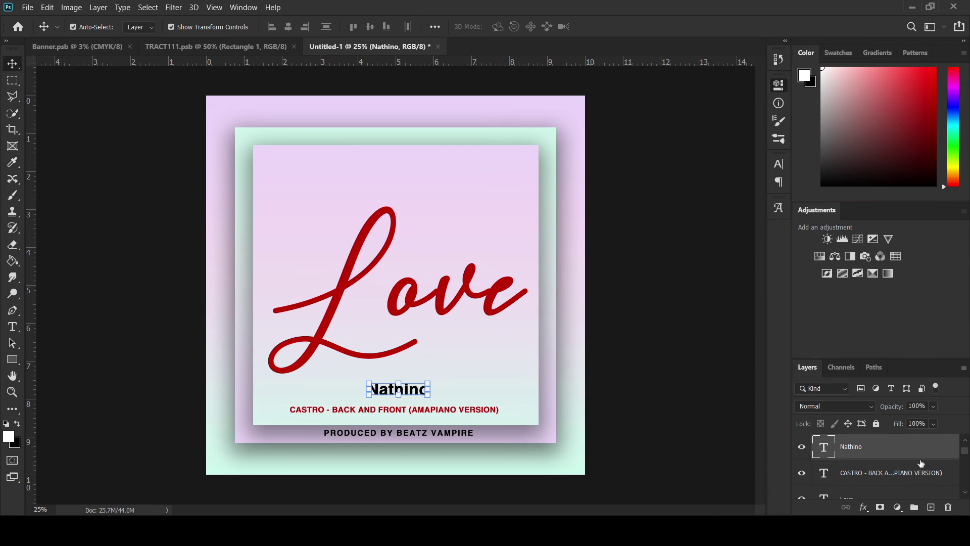
{"action": "scroll", "coordinate": [919, 464], "scroll_direction": "down", "scroll_amount": 1}
{"action": "scroll", "coordinate": [917, 464], "scroll_direction": "down", "scroll_amount": 1}
Duplicate both pastel gradient fill layers and move the copies above Nathino
{"action": "scroll", "coordinate": [914, 465], "scroll_direction": "down", "scroll_amount": 1}
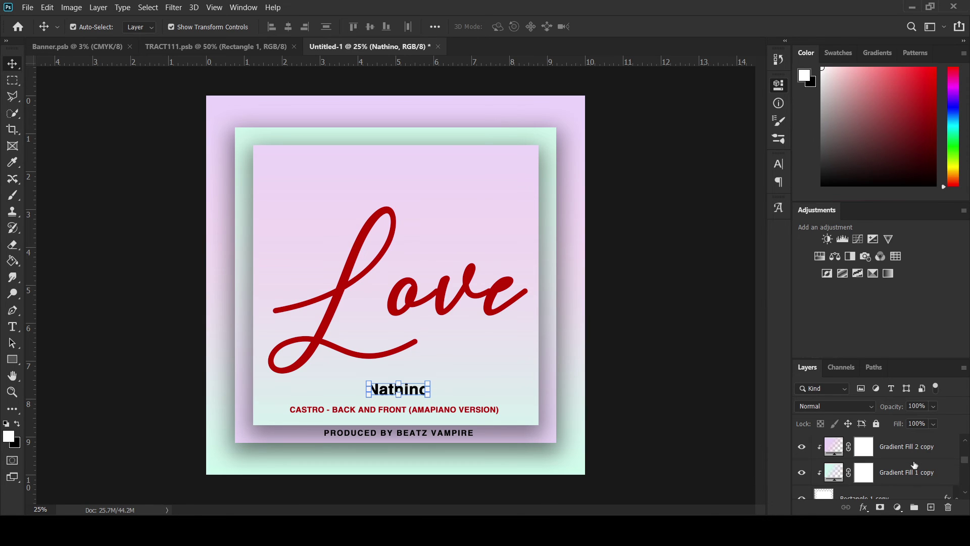
{"action": "left_click", "coordinate": [897, 457]}
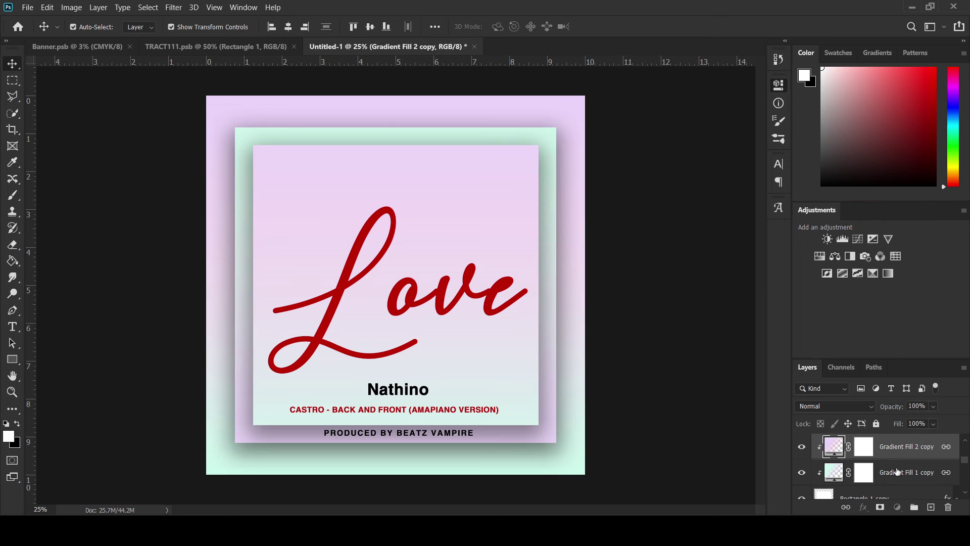
{"action": "left_click", "coordinate": [897, 471]}
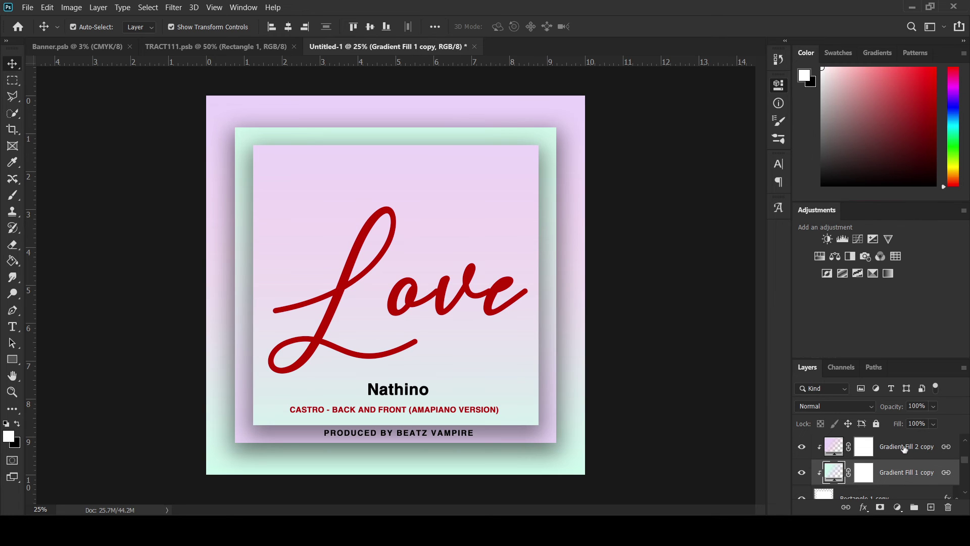
{"action": "left_click", "coordinate": [904, 448], "text": "shift"}
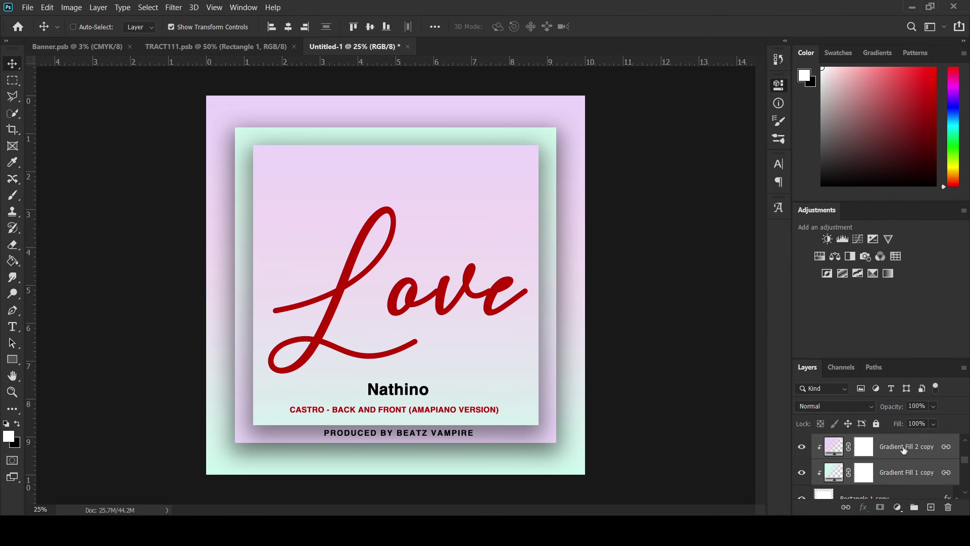
{"action": "key", "text": "ctrl+j"}
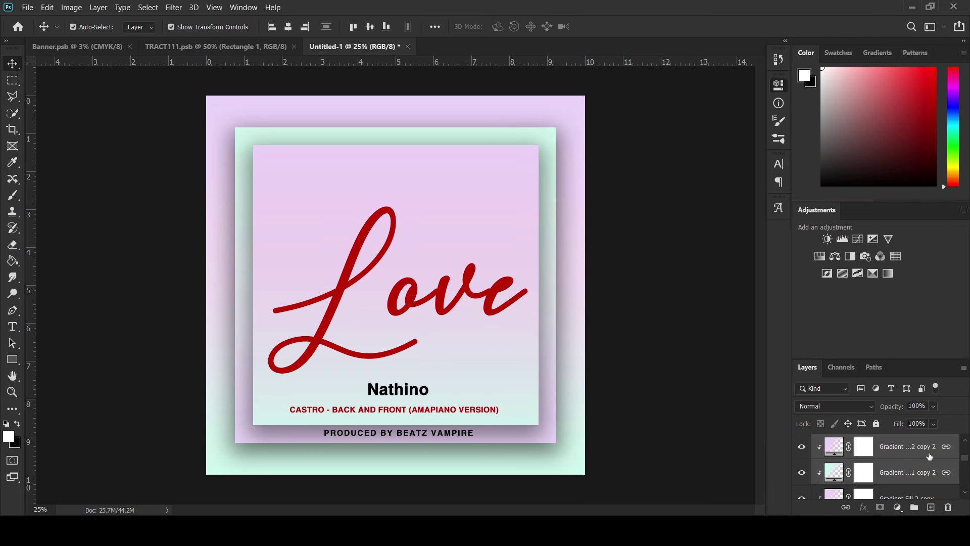
{"action": "scroll", "coordinate": [902, 459], "scroll_direction": "up", "scroll_amount": 1}
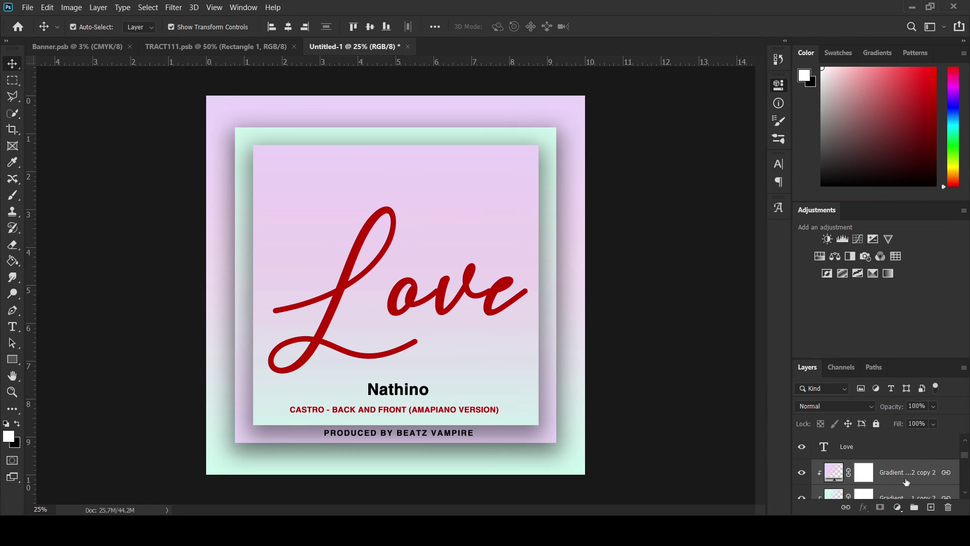
{"action": "left_click_drag", "start_coordinate": [906, 482], "coordinate": [876, 469]}
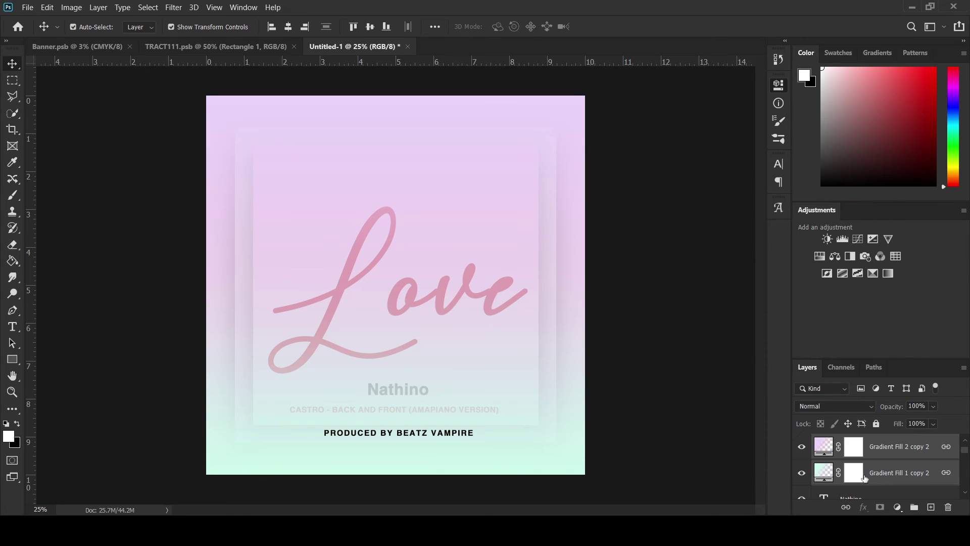
Clip the mint and pink gradient copies to the Nathino text
{"action": "scroll", "coordinate": [852, 462], "scroll_direction": "down", "scroll_amount": 1}
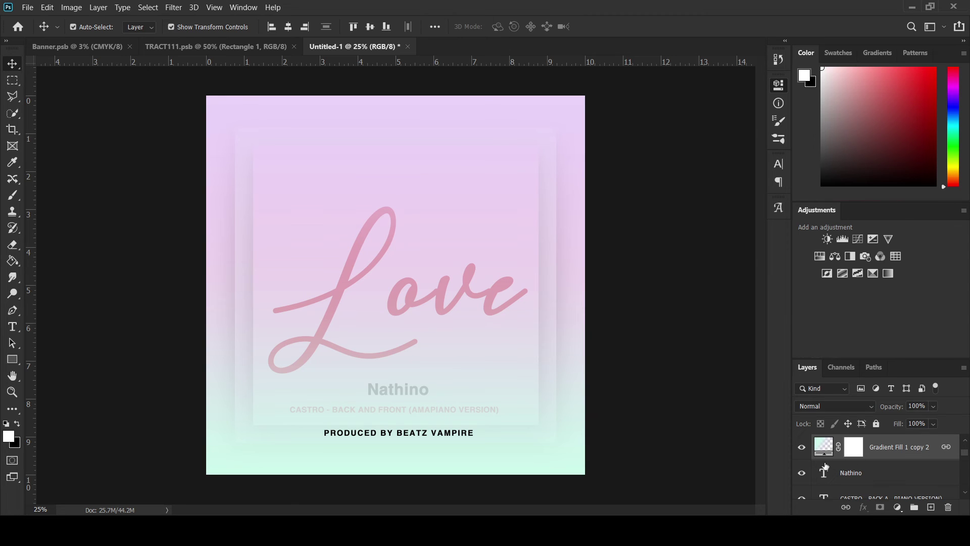
{"action": "left_click_drag", "start_coordinate": [825, 465], "coordinate": [824, 456]}
{"action": "left_click", "coordinate": [824, 456], "text": "alt"}
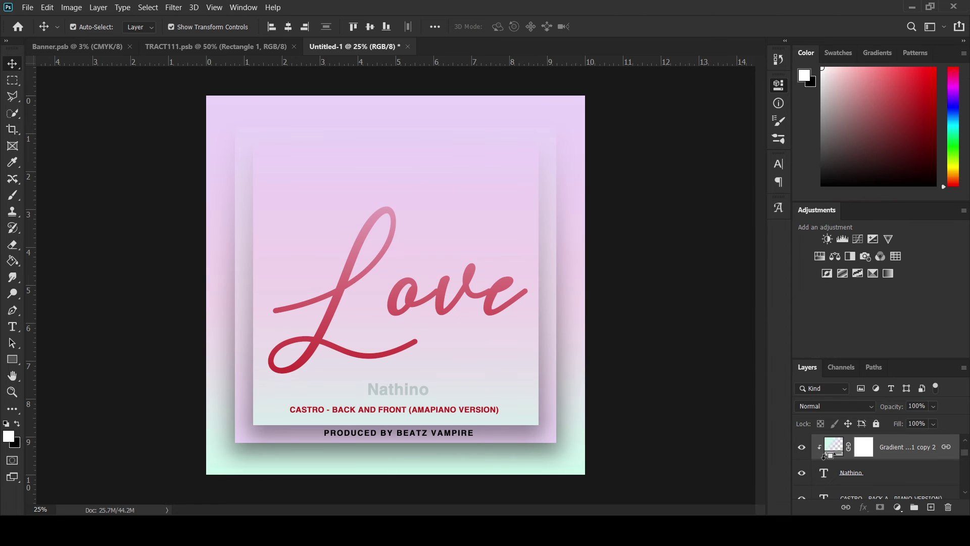
{"action": "scroll", "coordinate": [826, 459], "scroll_direction": "up", "scroll_amount": 1}
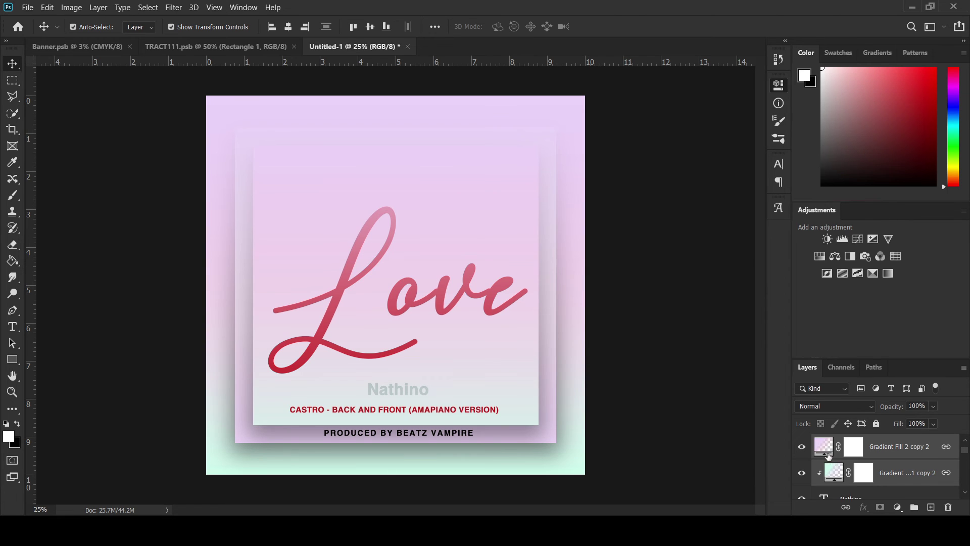
{"action": "scroll", "coordinate": [829, 462], "scroll_direction": "up", "scroll_amount": 1}
{"action": "left_click_drag", "start_coordinate": [829, 462], "coordinate": [823, 483]}
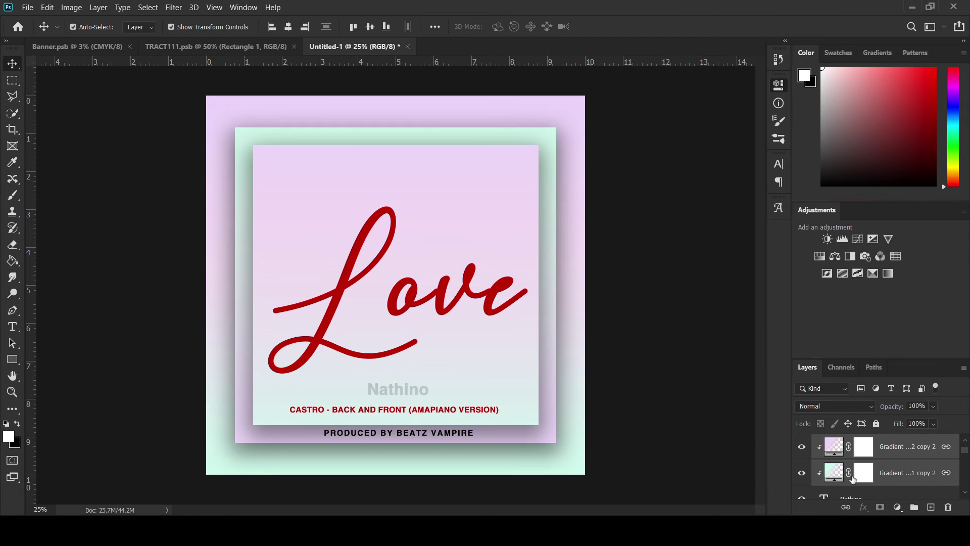
{"action": "scroll", "coordinate": [844, 474], "scroll_direction": "down", "scroll_amount": 1}
{"action": "scroll", "coordinate": [843, 475], "scroll_direction": "down", "scroll_amount": 1}
{"action": "scroll", "coordinate": [846, 475], "scroll_direction": "up", "scroll_amount": 1}
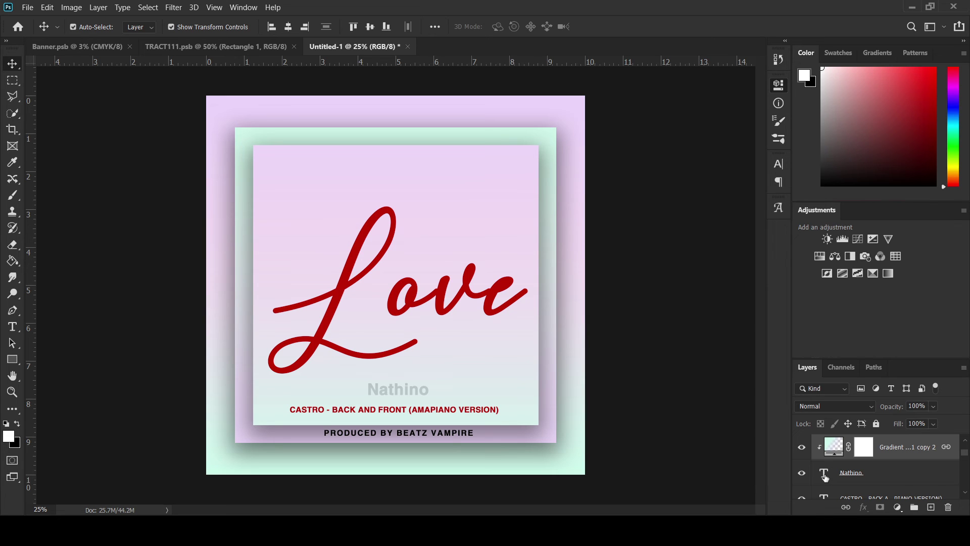
{"action": "left_click", "coordinate": [889, 478]}
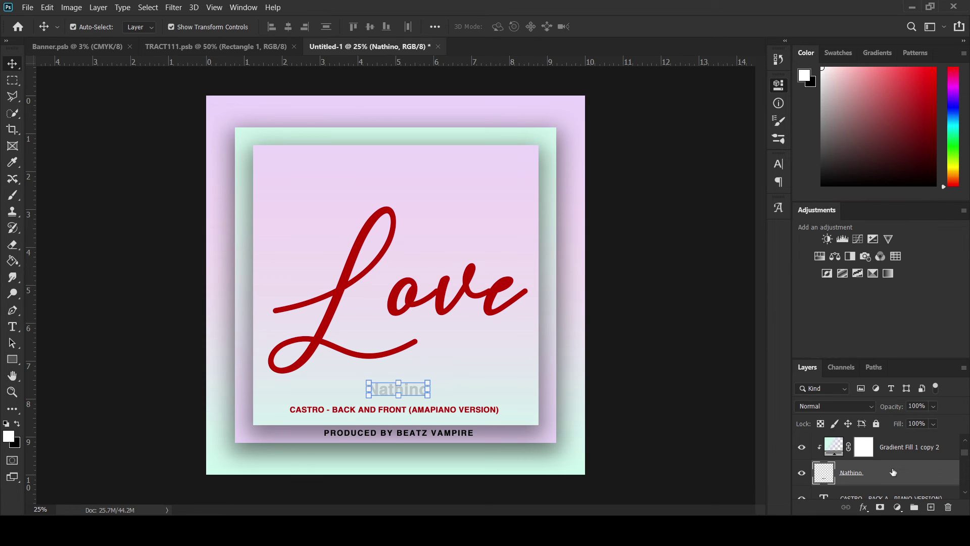
Hide both gradient copies so Nathino shows black again
{"action": "left_click", "coordinate": [417, 395]}
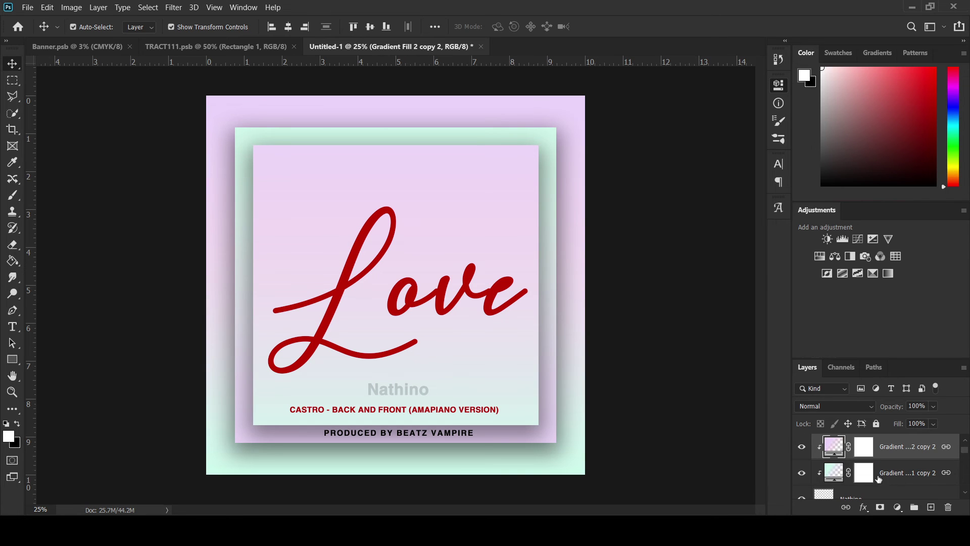
{"action": "left_click", "coordinate": [799, 448]}
{"action": "left_click", "coordinate": [802, 473]}
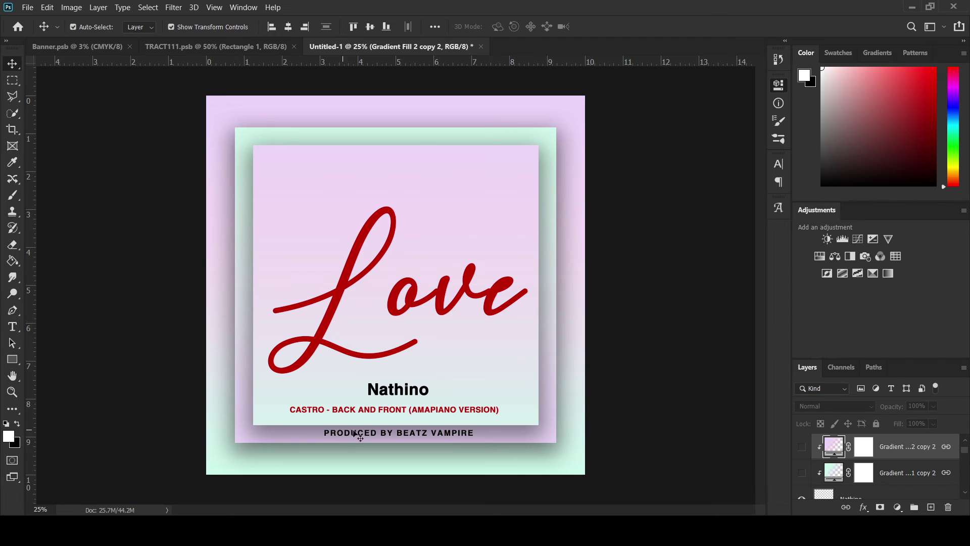
{"action": "scroll", "coordinate": [844, 484], "scroll_direction": "down", "scroll_amount": 1}
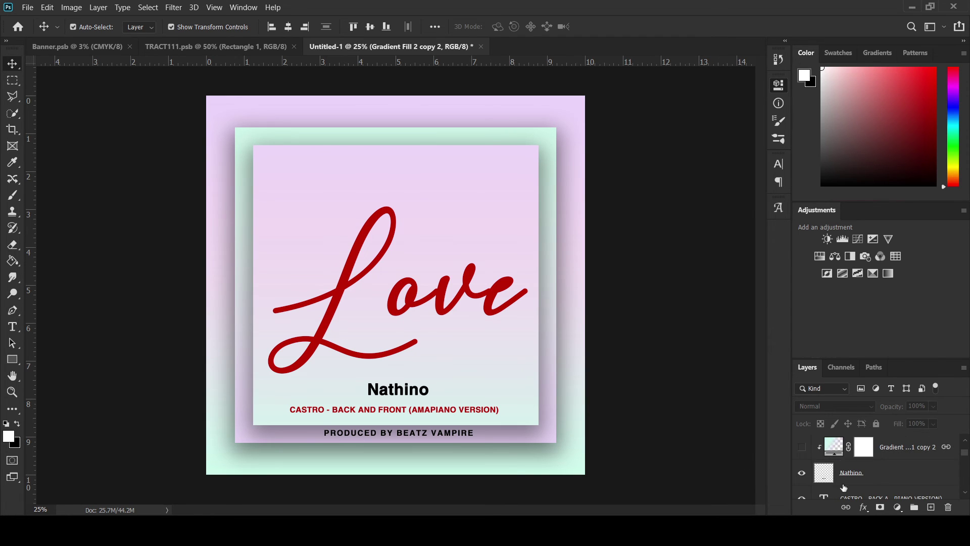
{"action": "left_click", "coordinate": [867, 477]}
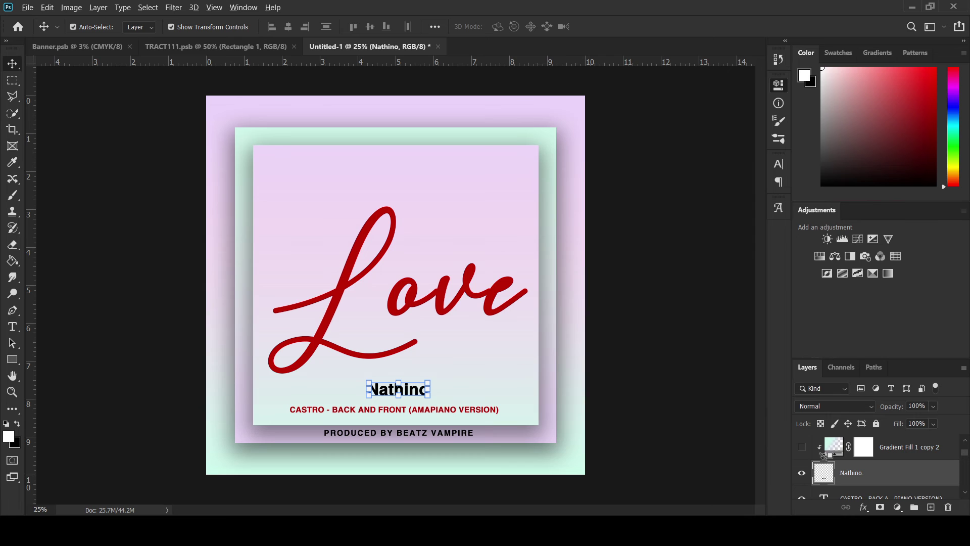
Show the gradient copies again and test clipping them to the Nathino text
{"action": "left_click", "coordinate": [823, 455], "text": "alt"}
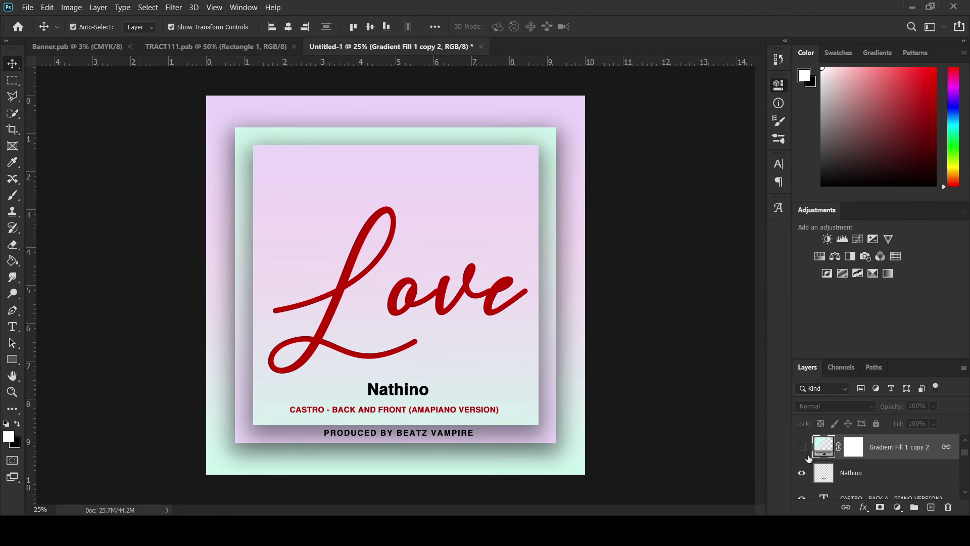
{"action": "left_click", "coordinate": [802, 449]}
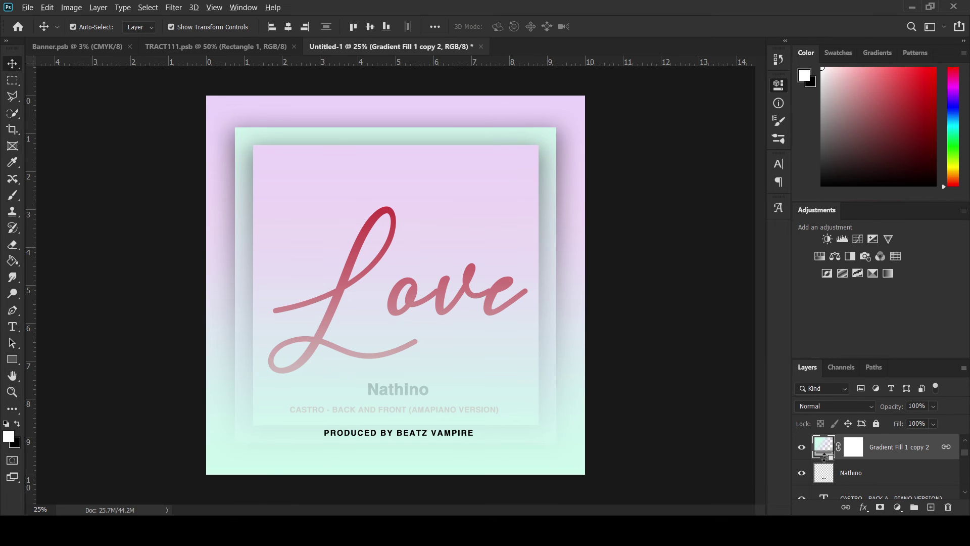
{"action": "left_click", "coordinate": [825, 458], "text": "alt"}
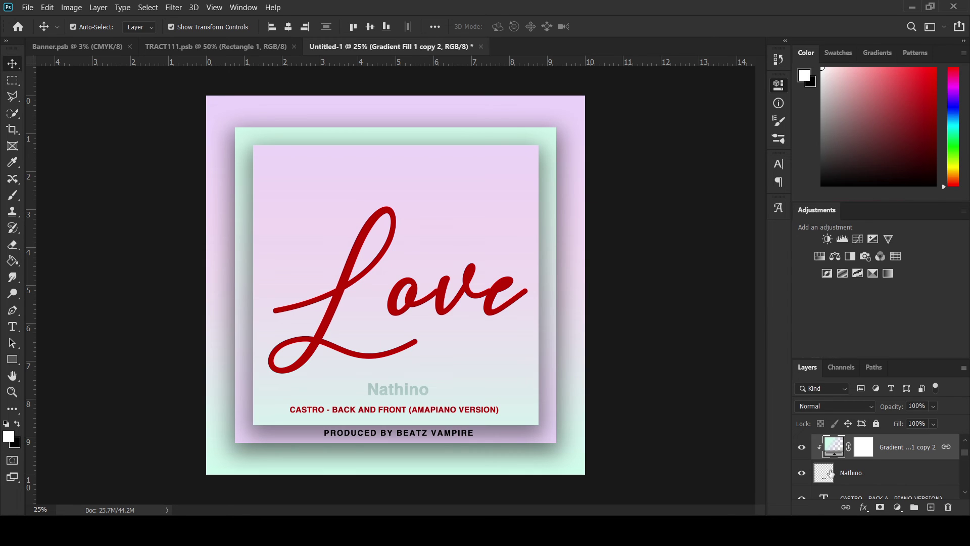
{"action": "key", "text": "ctrl"}
{"action": "key", "text": "ctrl+alt+g"}
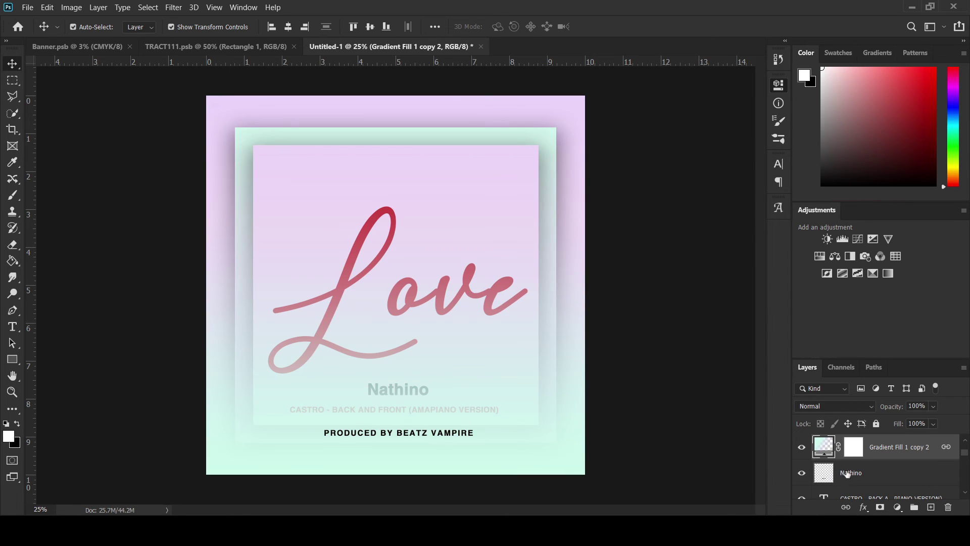
{"action": "left_click", "coordinate": [850, 473]}
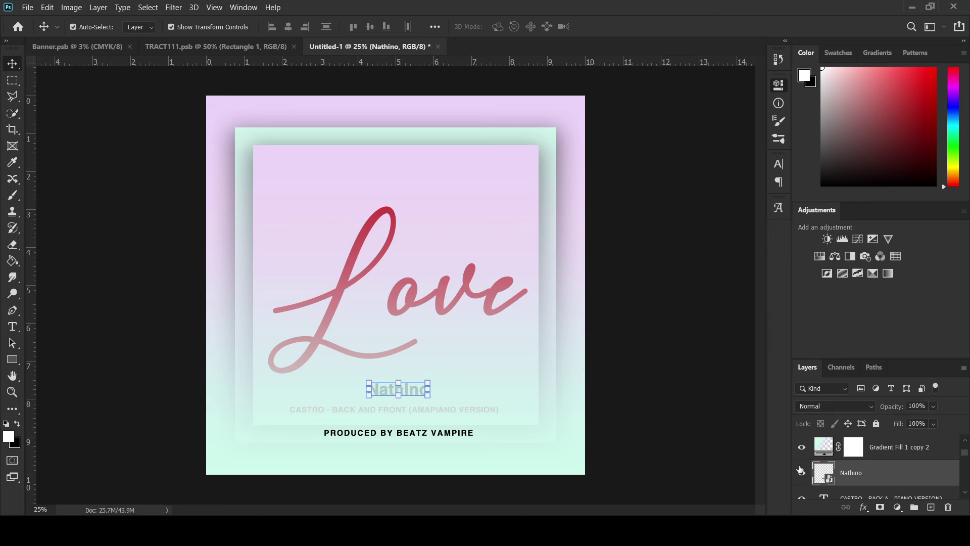
{"action": "left_click", "coordinate": [827, 457], "text": "alt"}
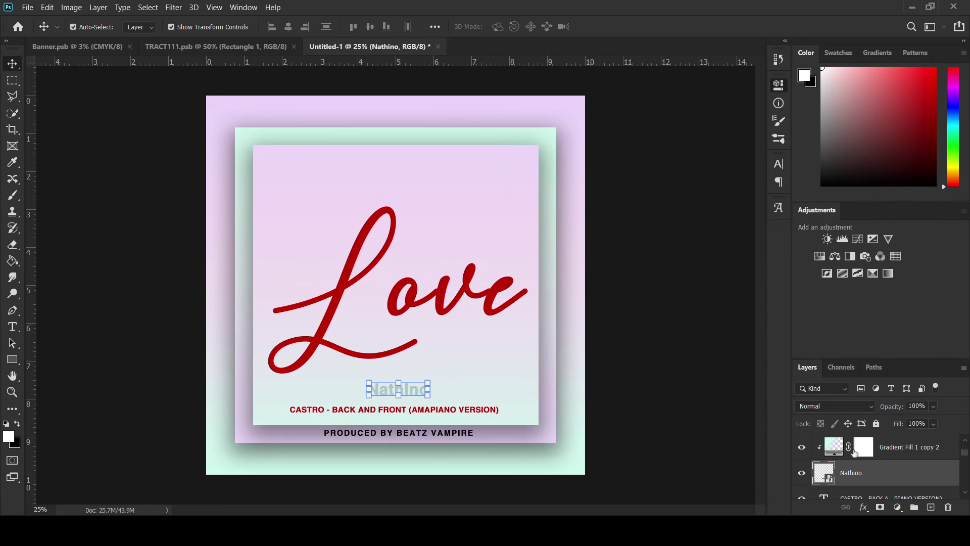
{"action": "scroll", "coordinate": [855, 457], "scroll_direction": "up", "scroll_amount": 1}
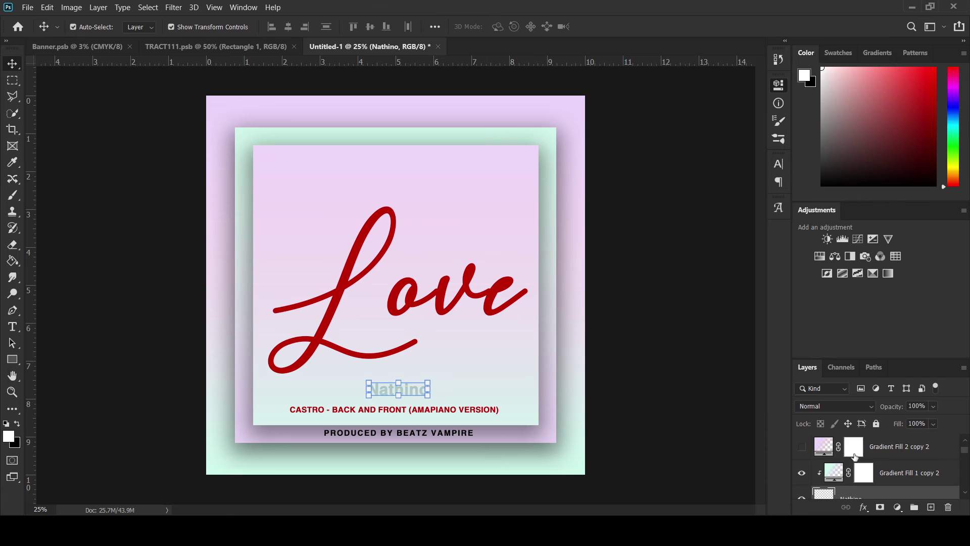
{"action": "left_click", "coordinate": [802, 446]}
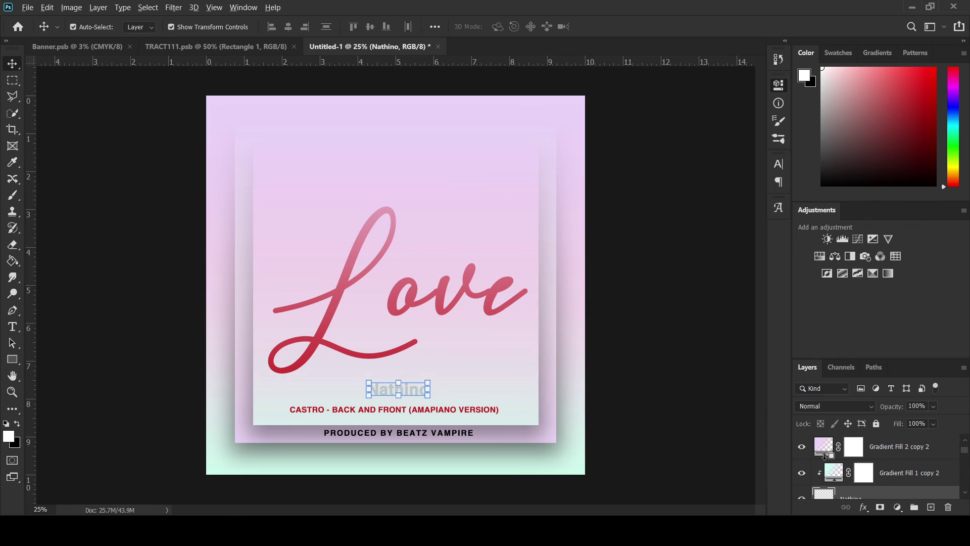
{"action": "left_click", "coordinate": [825, 456], "text": "alt"}
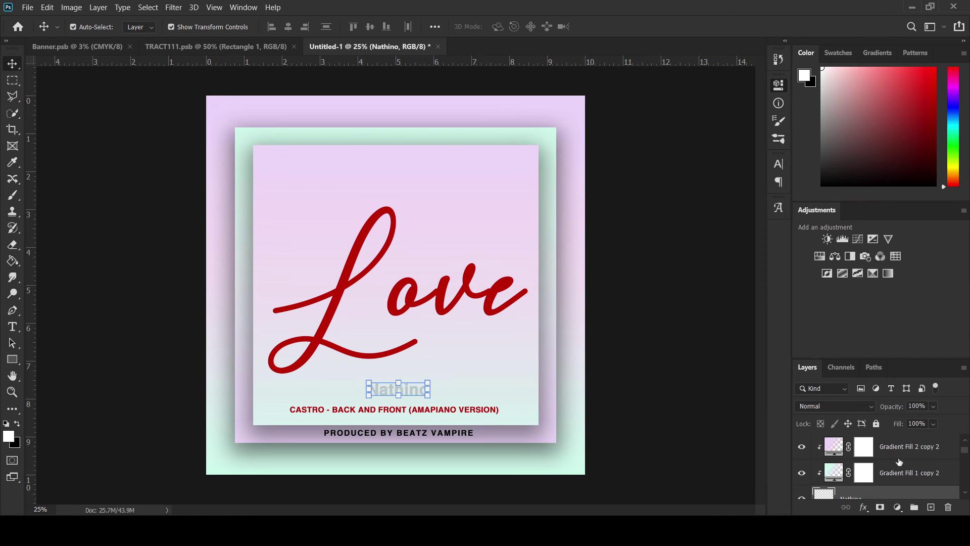
Delete the two extra gradient fill layers
{"action": "left_click", "coordinate": [887, 472]}
{"action": "left_click", "coordinate": [892, 449]}
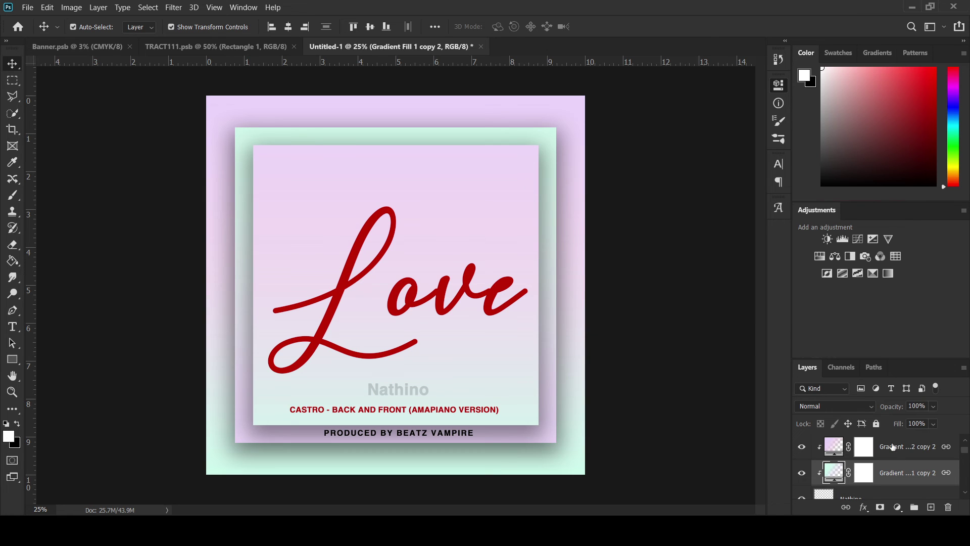
{"action": "key", "text": "Delete"}
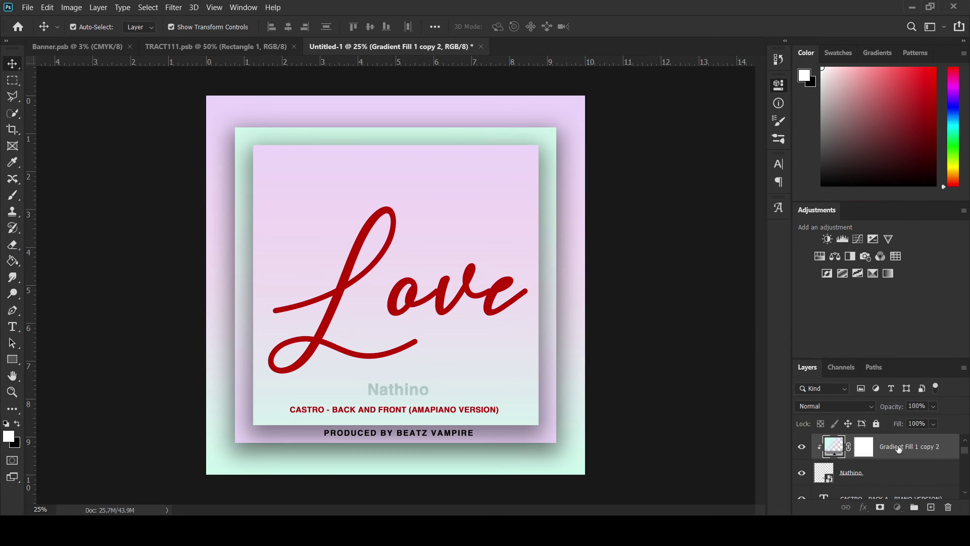
{"action": "key", "text": "Delete"}
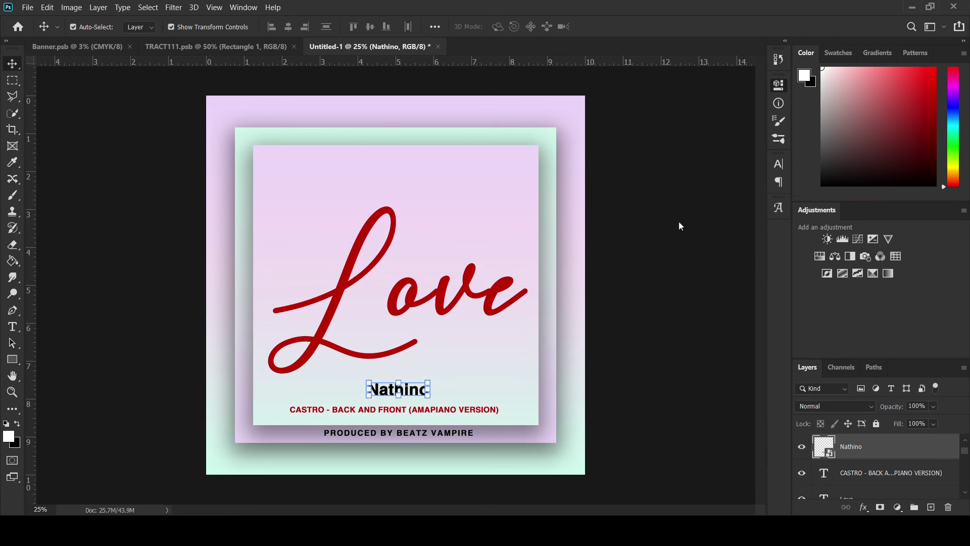
{"action": "left_click", "coordinate": [634, 426]}
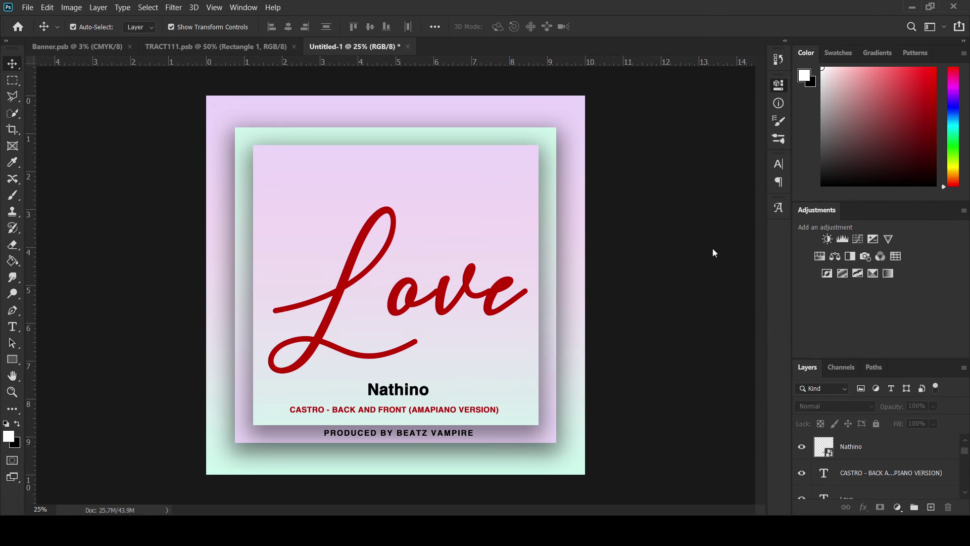
Move Nathino below the gradient fills and delete Gradient Fill 1 copy 2, leaving plain black text
{"action": "left_click", "coordinate": [856, 451]}
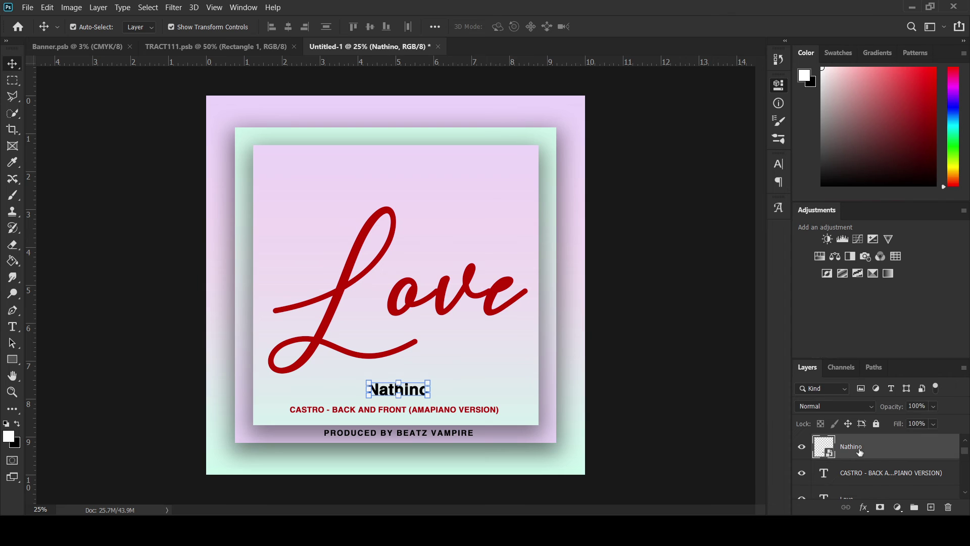
{"action": "left_click_drag", "start_coordinate": [855, 456], "coordinate": [844, 471]}
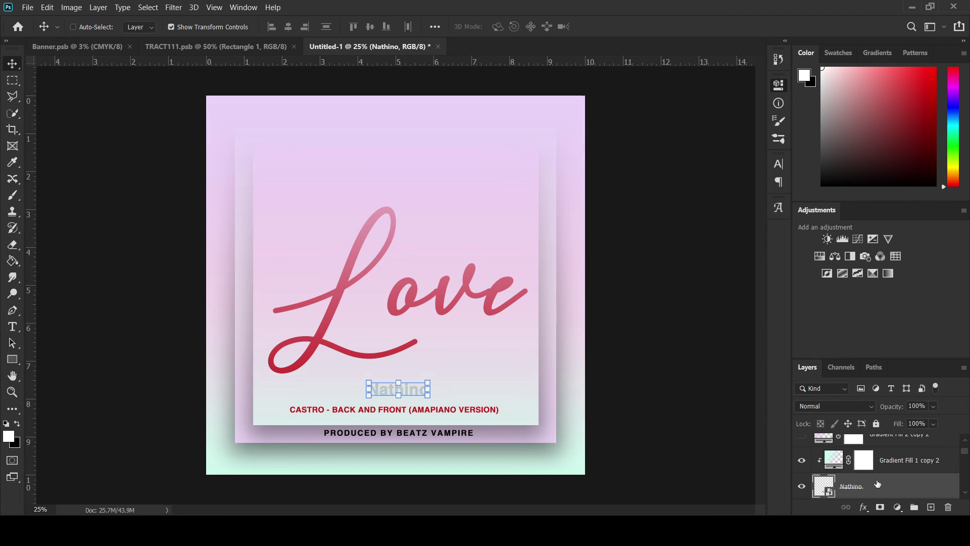
{"action": "left_click_drag", "start_coordinate": [844, 471], "coordinate": [874, 488]}
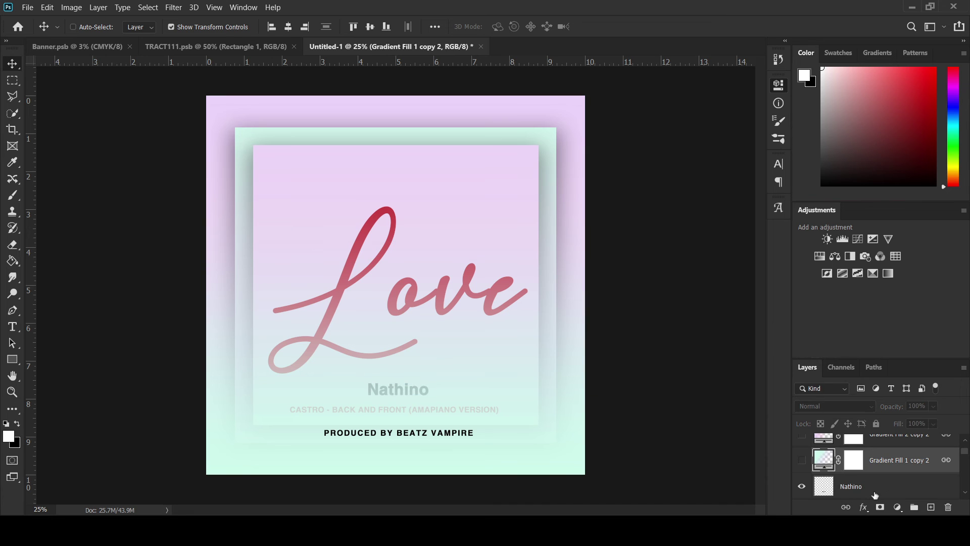
{"action": "key", "text": "ctrl+alt+g"}
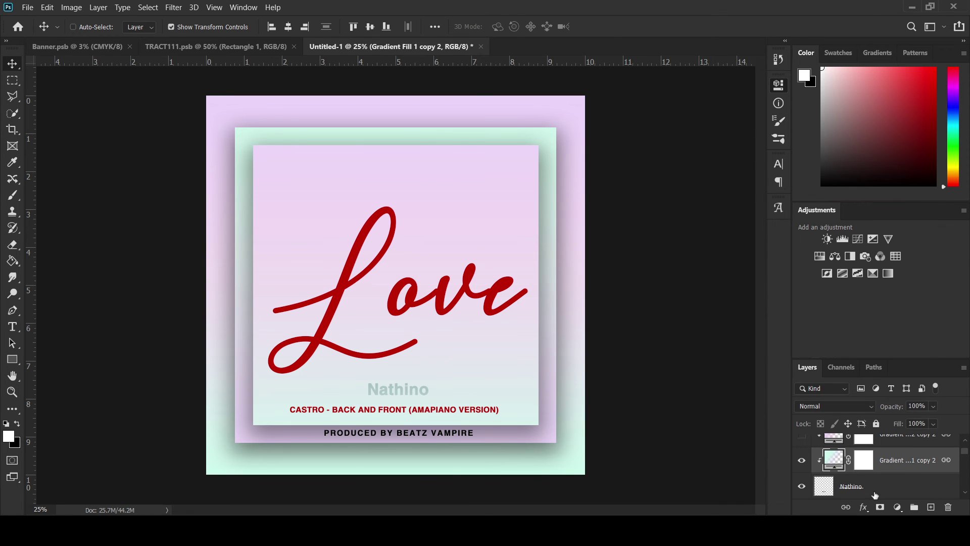
{"action": "key", "text": "ctrl"}
{"action": "scroll", "coordinate": [899, 454], "scroll_direction": "down", "scroll_amount": 1}
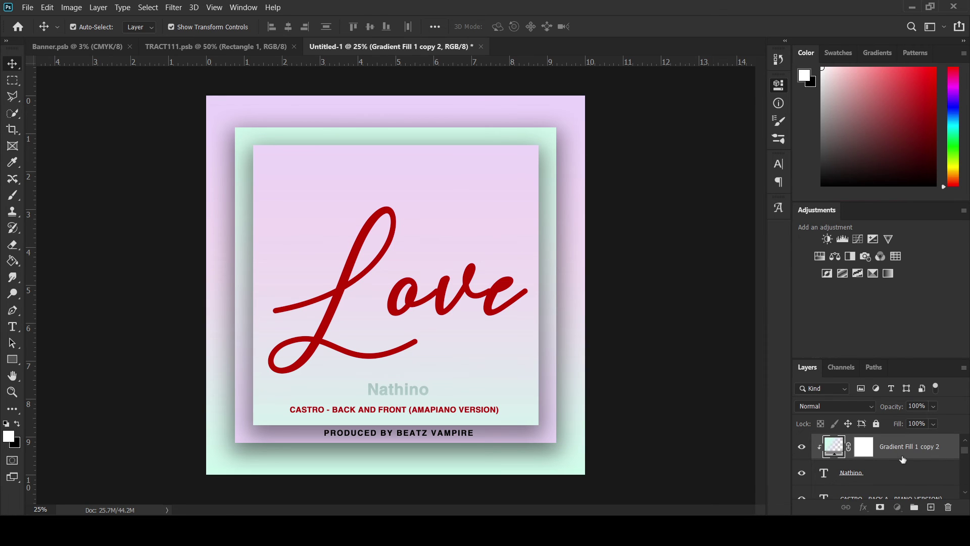
{"action": "key", "text": "Delete"}
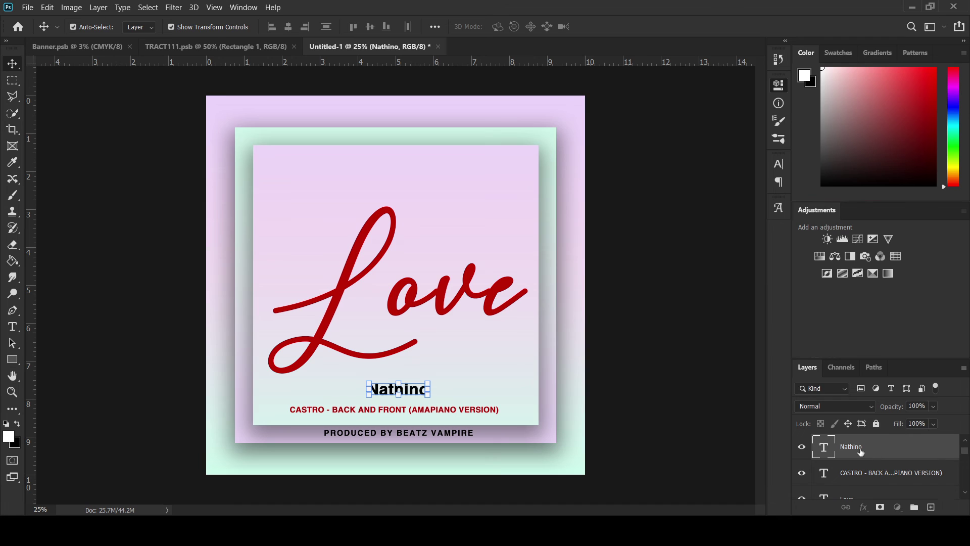
Fill the Nathino text with white and add a Drop Shadow effect
{"action": "double_click", "coordinate": [853, 447]}
{"action": "key", "text": "Return"}
{"action": "key", "text": "i"}
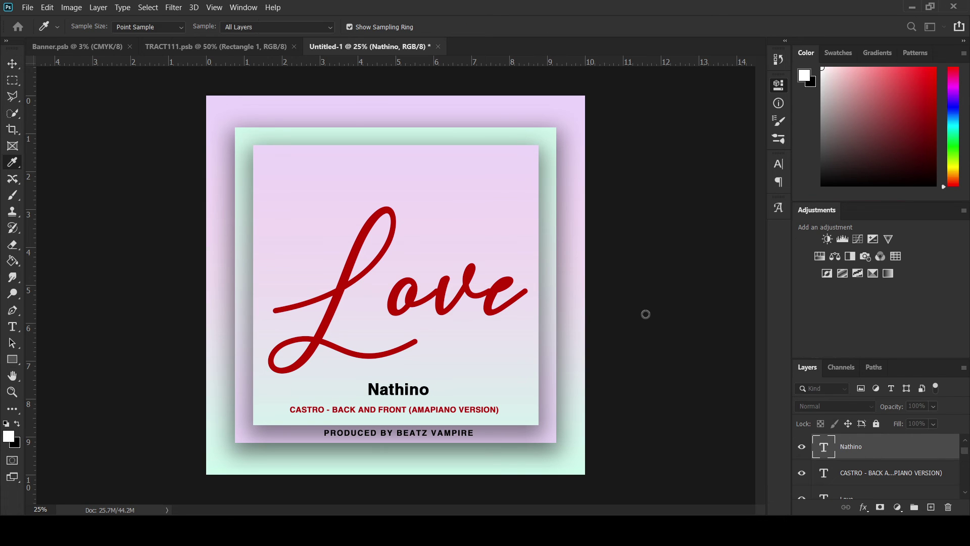
{"action": "key", "text": "alt+BackSpace"}
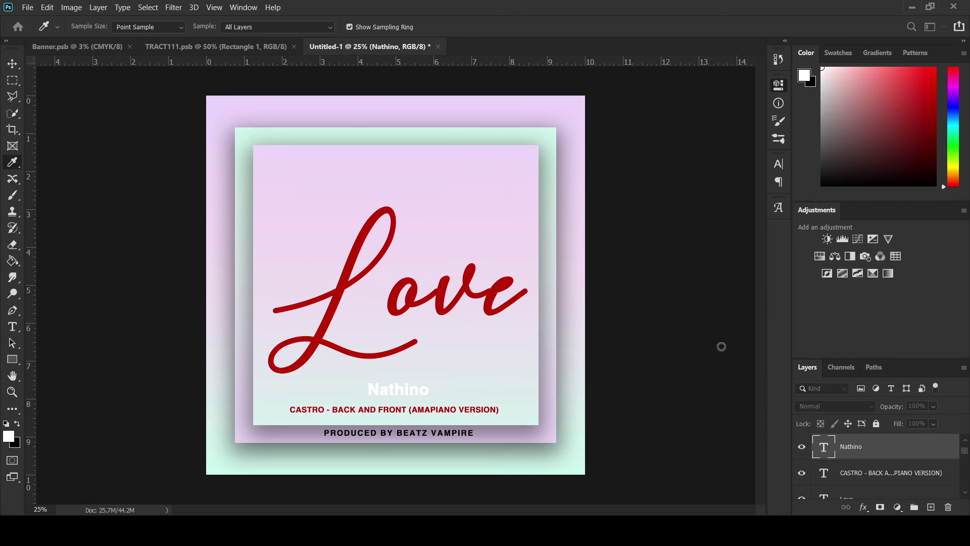
{"action": "key", "text": "v"}
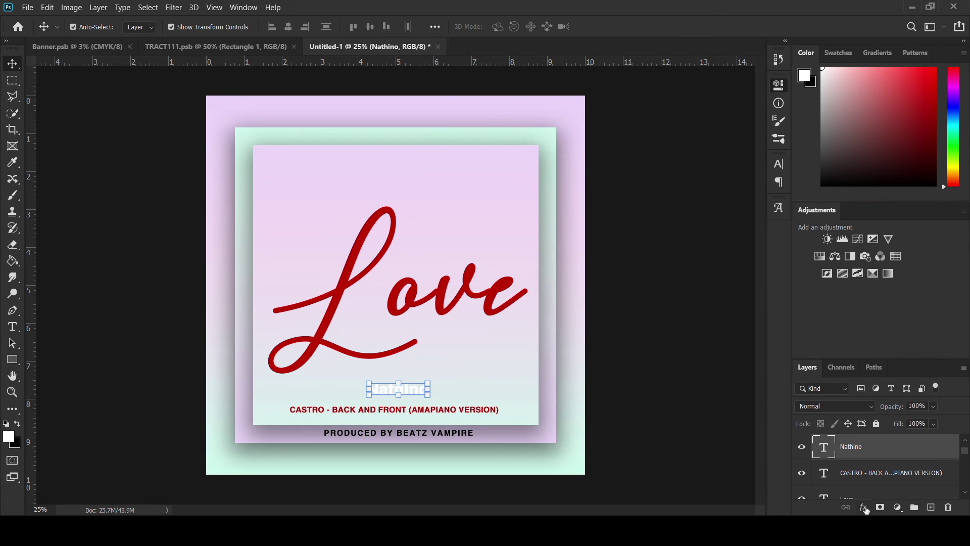
{"action": "left_click", "coordinate": [893, 500]}
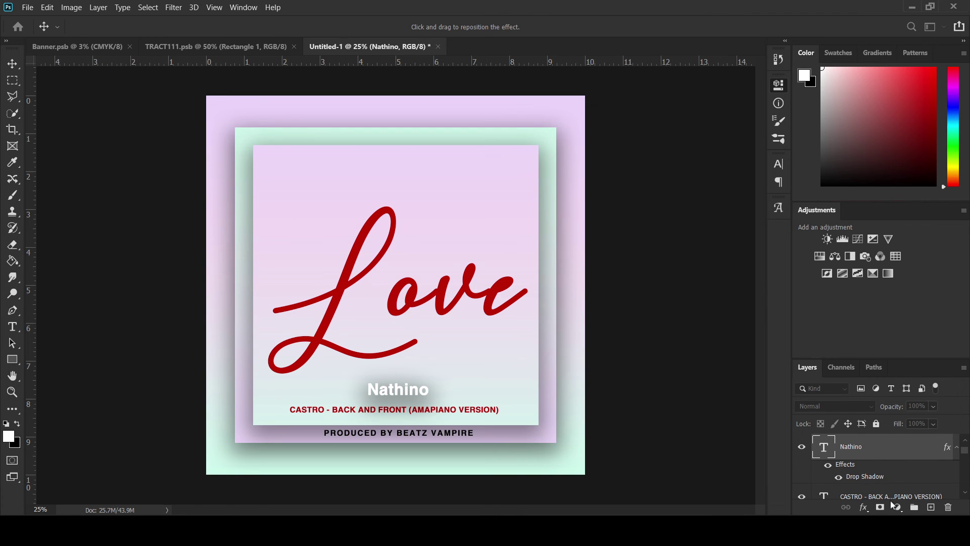
{"action": "key", "text": "i"}
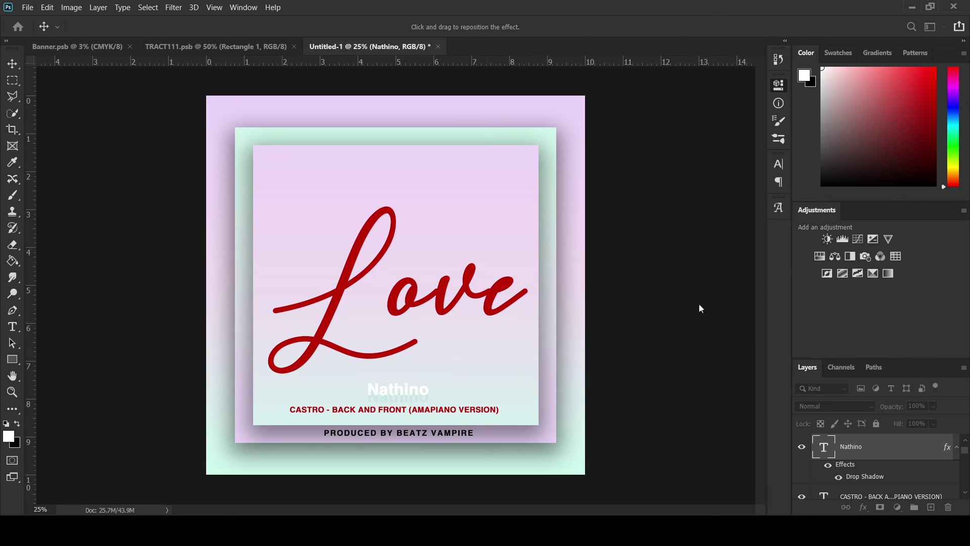
Sample a red-orange from the Love lettering and recolour Nathino with it
{"action": "key", "text": "Return"}
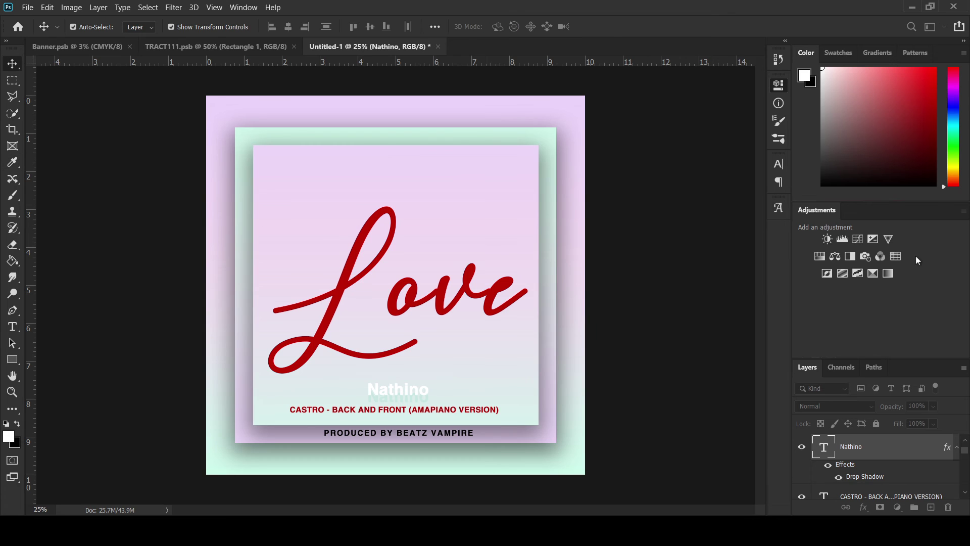
{"action": "key", "text": "i"}
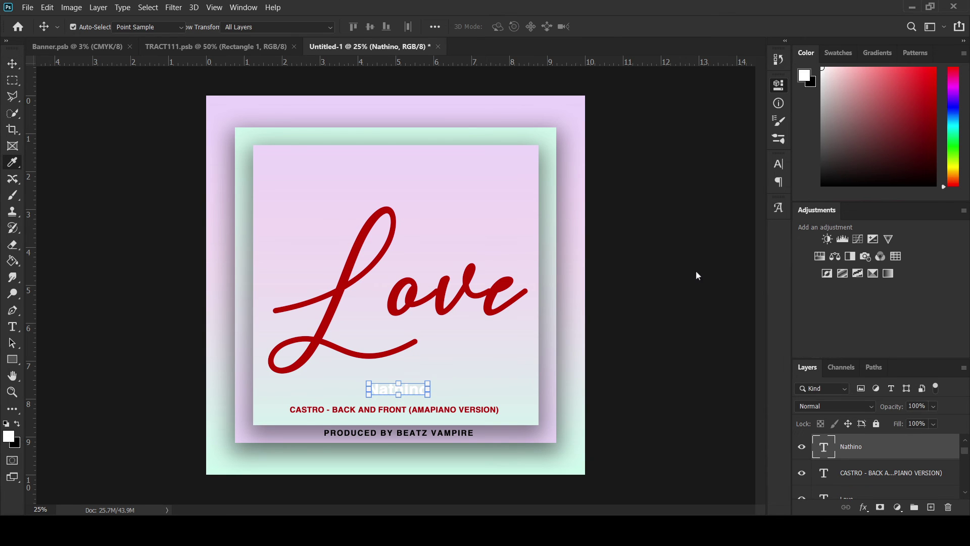
{"action": "left_click", "coordinate": [445, 294]}
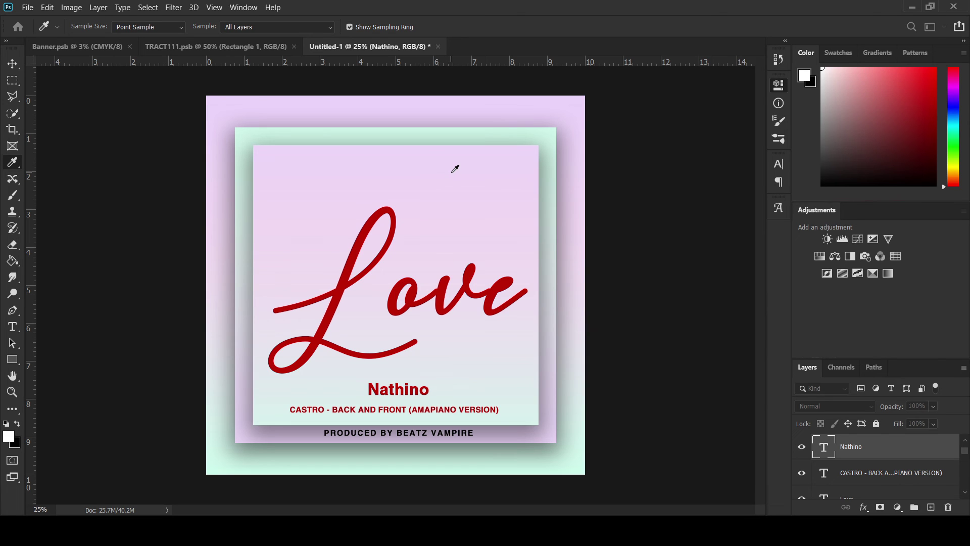
{"action": "left_click", "coordinate": [460, 158]}
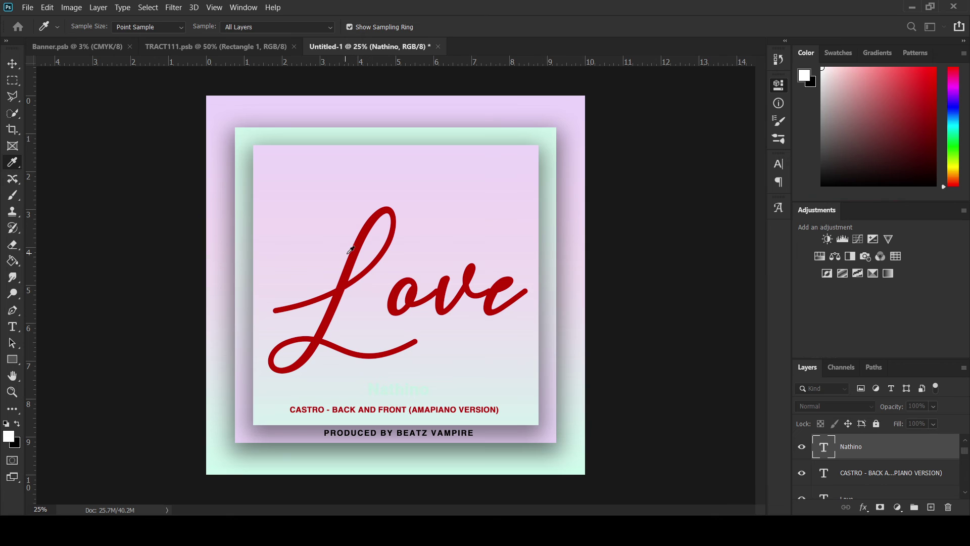
{"action": "left_click", "coordinate": [424, 99]}
{"action": "left_click", "coordinate": [357, 246]}
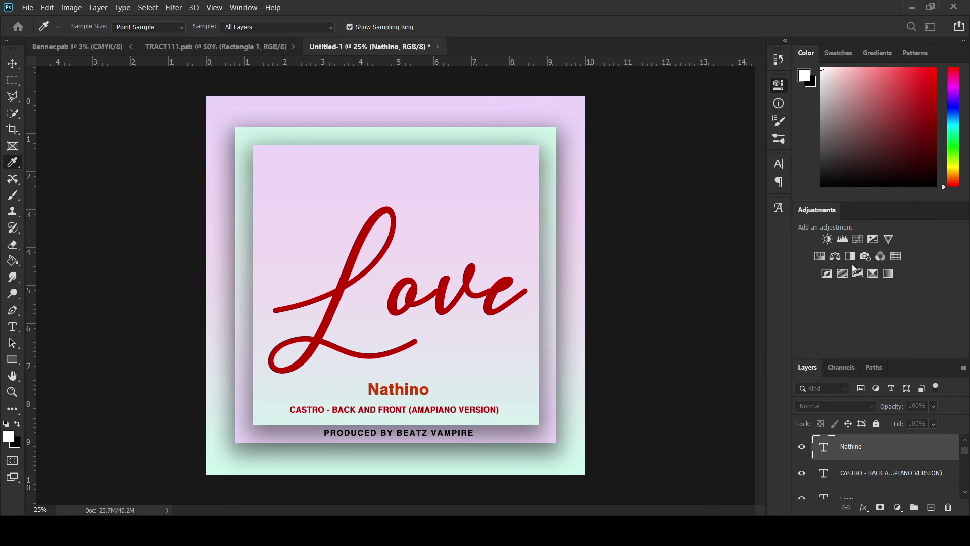
{"action": "key", "text": "v"}
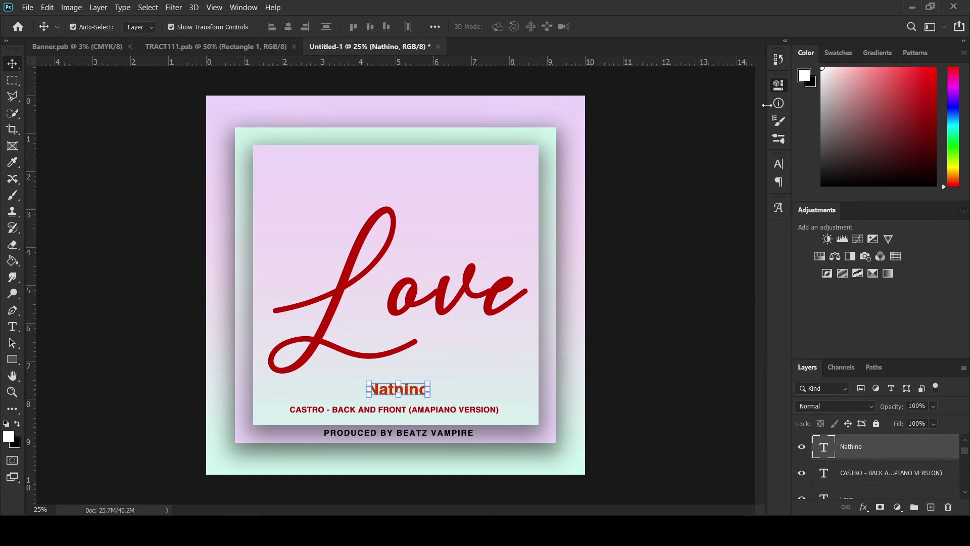
{"action": "left_click", "coordinate": [626, 299]}
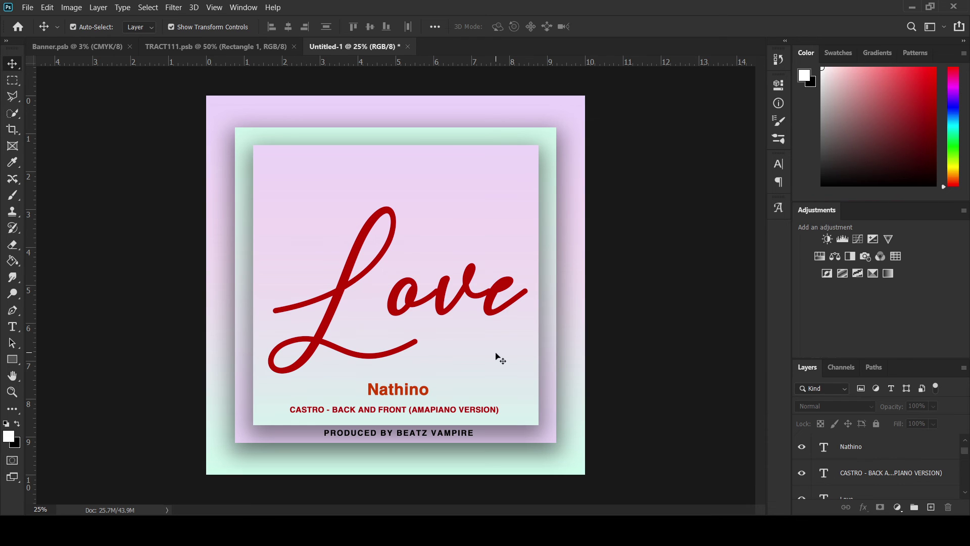
{"action": "key", "text": "ctrl"}
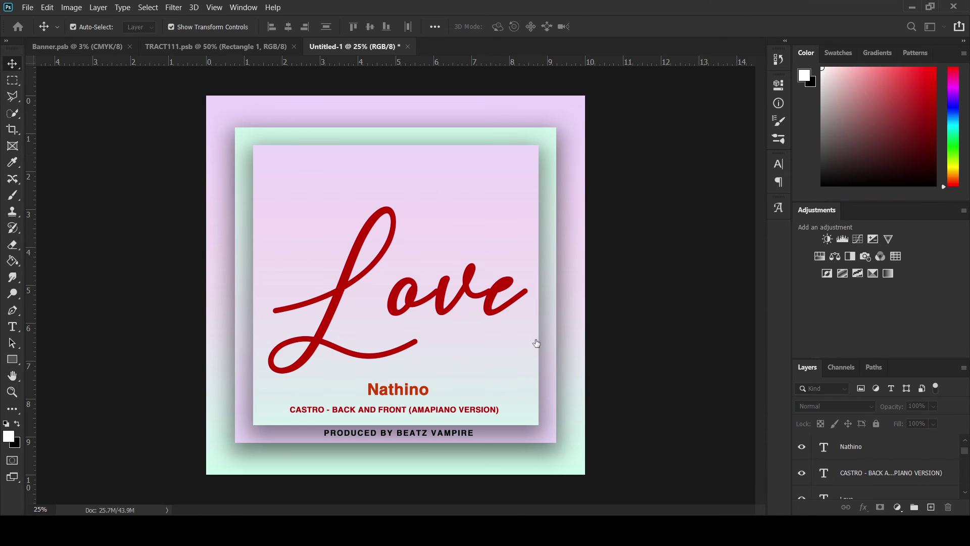
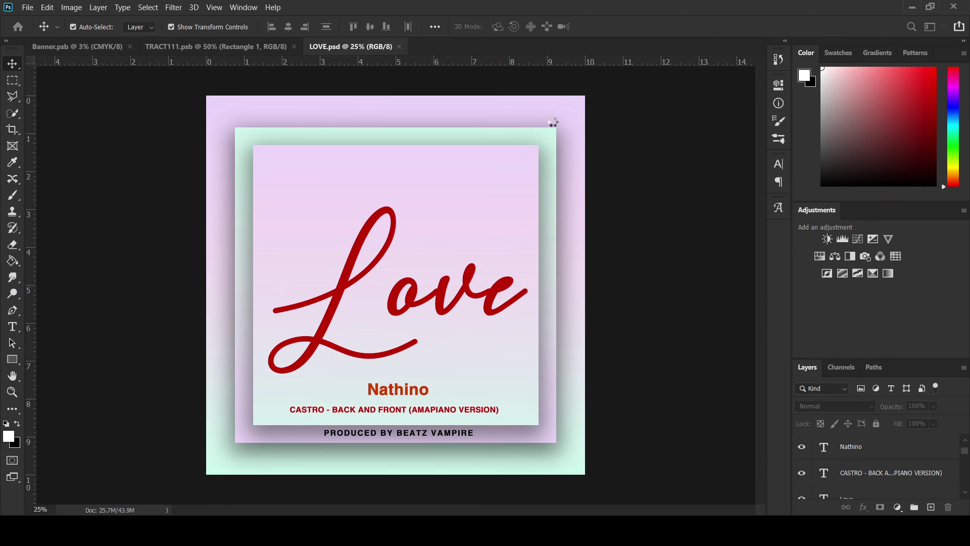
Save LOVE.psd with its red 'Love' title, artist, track and producer text layers kept intact
{"action": "key", "text": "ctrl+shift+e"}
{"action": "key", "text": "h"}
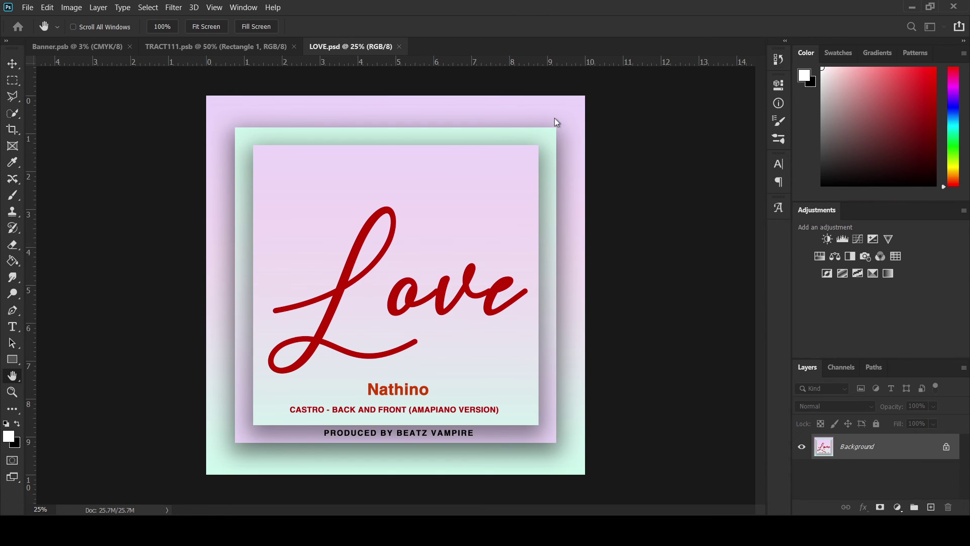
{"action": "key", "text": "v"}
{"action": "key", "text": "ctrl+z"}
{"action": "key", "text": "ctrl+s"}
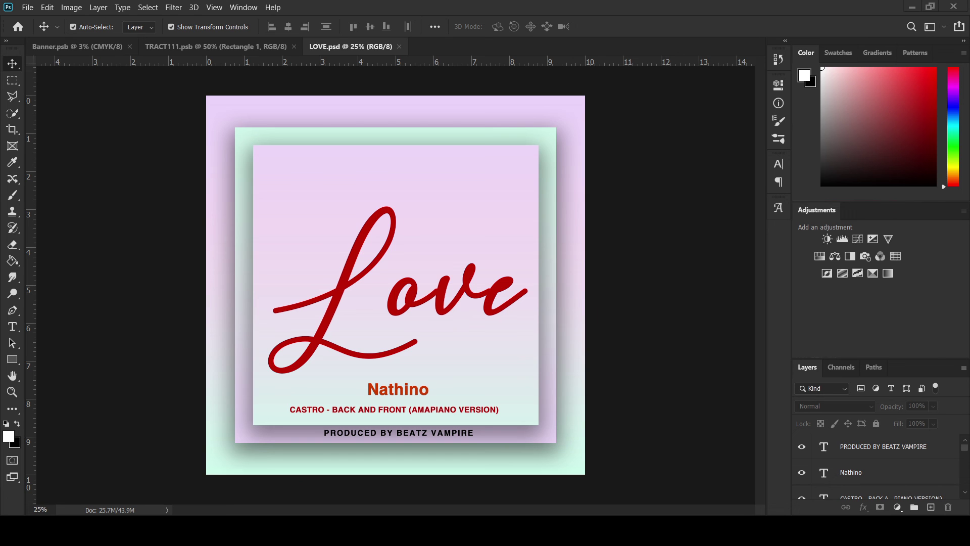
Cycle through the TRACT111, LOVE and Banner documents to reach the two-panel TRACT flyer
{"action": "left_click", "coordinate": [229, 49]}
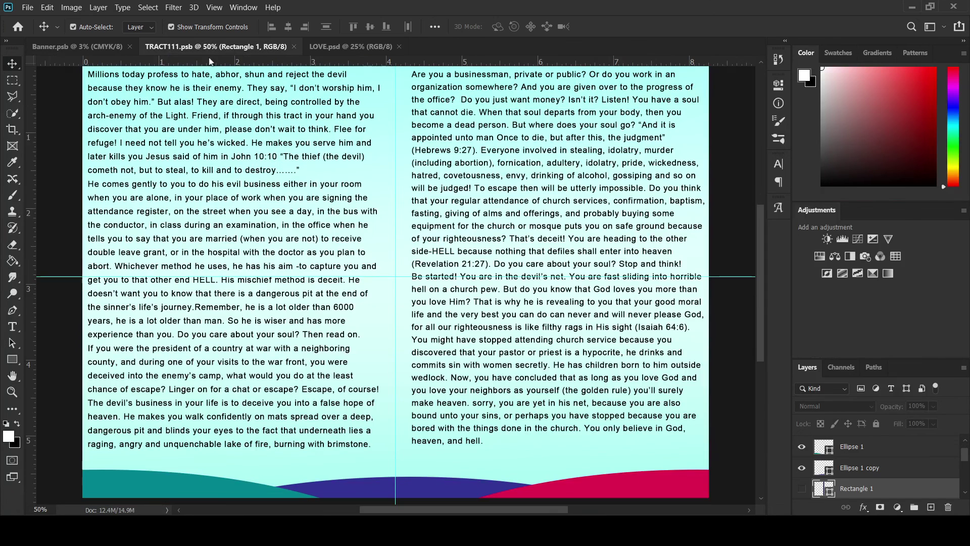
{"action": "left_click", "coordinate": [345, 46]}
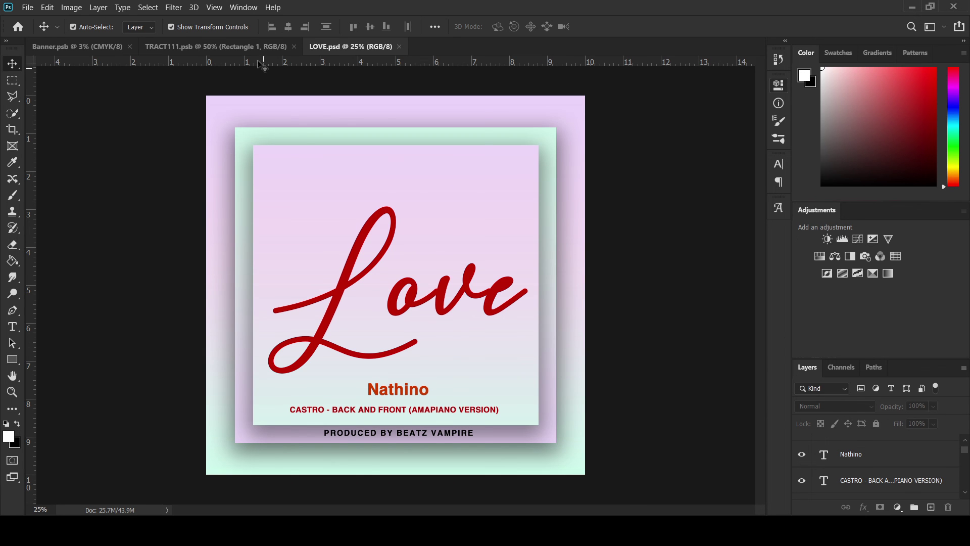
{"action": "left_click", "coordinate": [230, 47]}
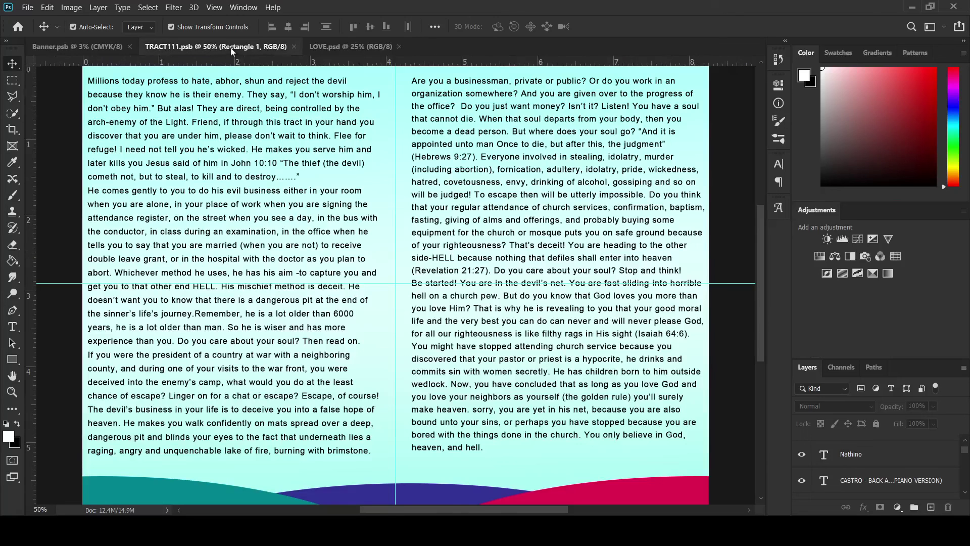
{"action": "left_click", "coordinate": [109, 46]}
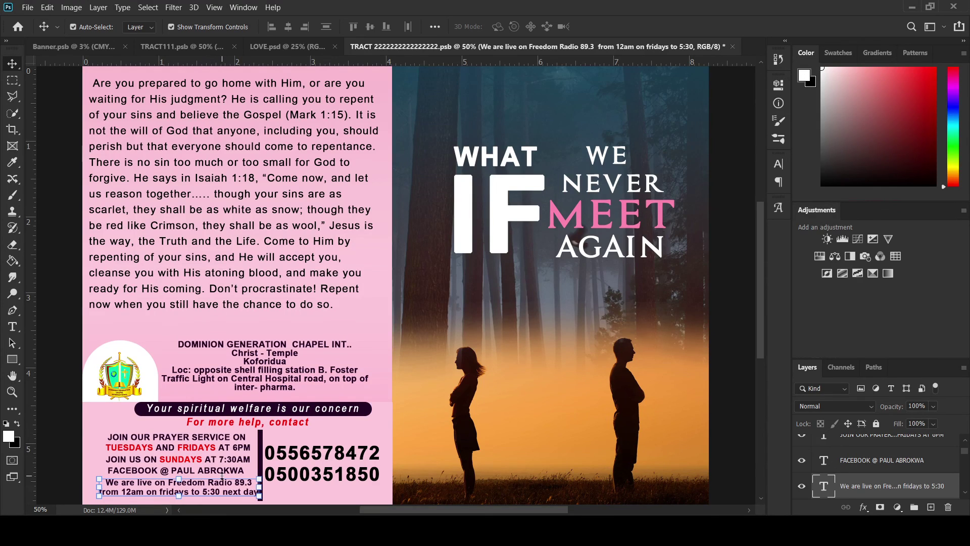
Nudge the Freedom Radio '5:30 next day.' line left, save the tract, and deselect it
{"action": "key", "text": "shift+Left"}
{"action": "key", "text": "shift+Left"}
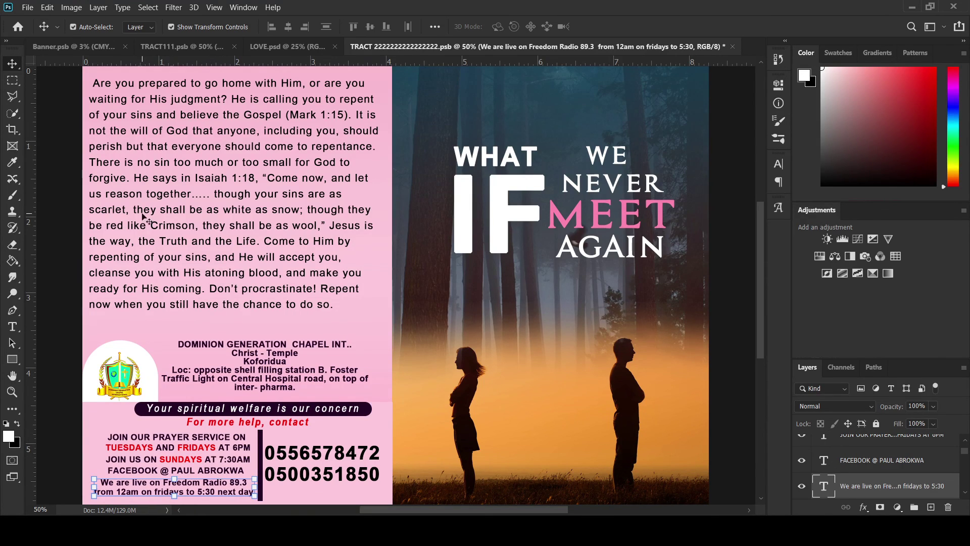
{"action": "key", "text": "ctrl"}
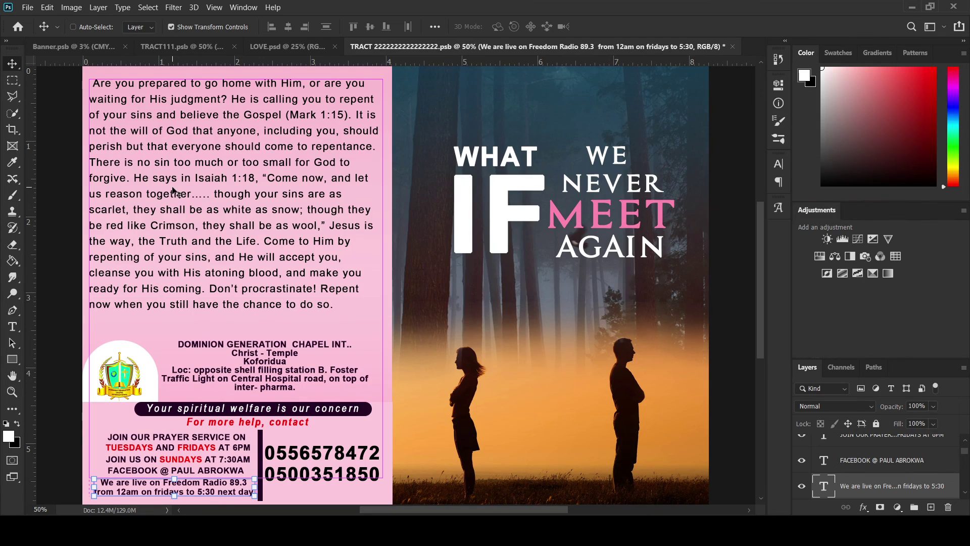
{"action": "key", "text": "ctrl+s"}
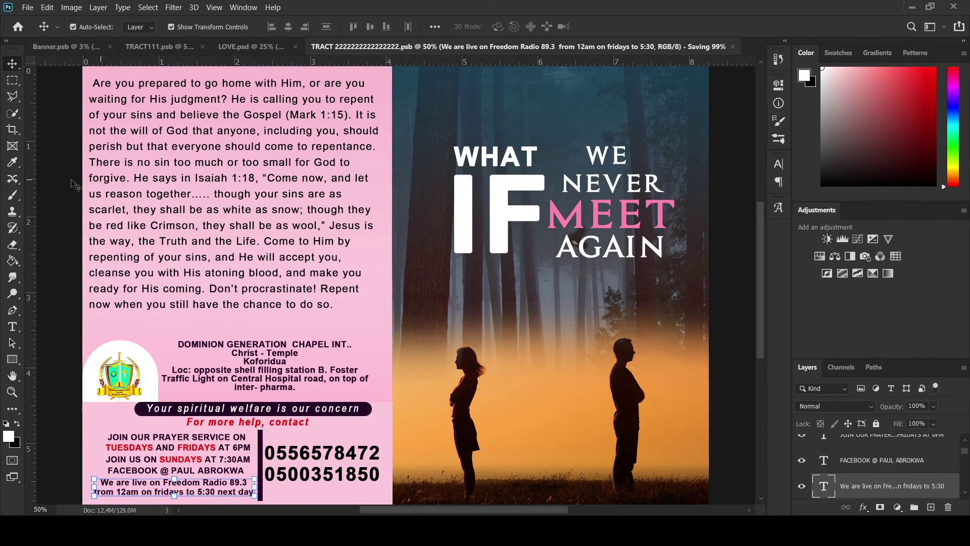
{"action": "left_click", "coordinate": [71, 337]}
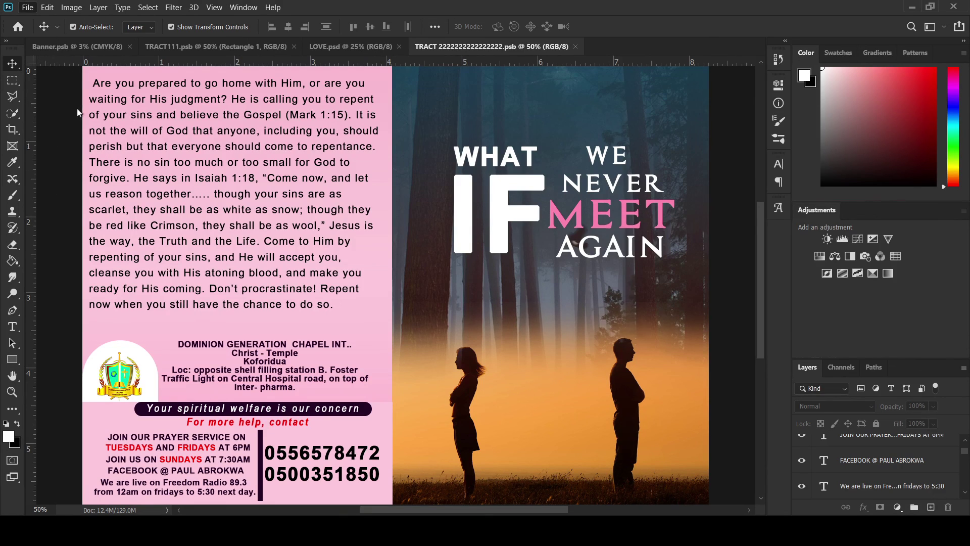